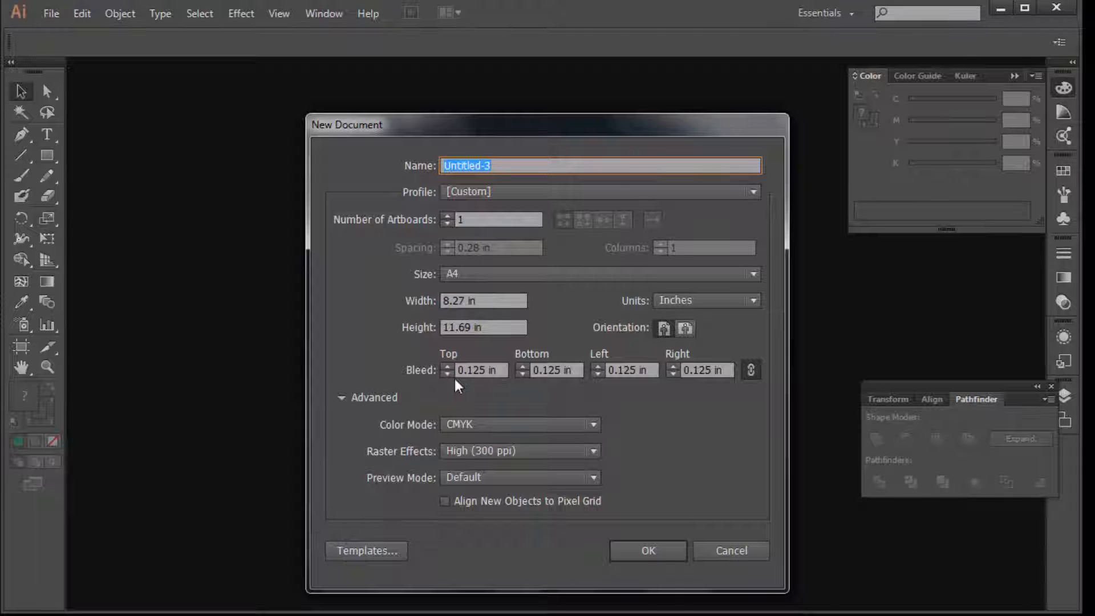
Create an 8.27 × 11.69 in A4 CMYK document with a 0.125 in bleed
click(659, 551)
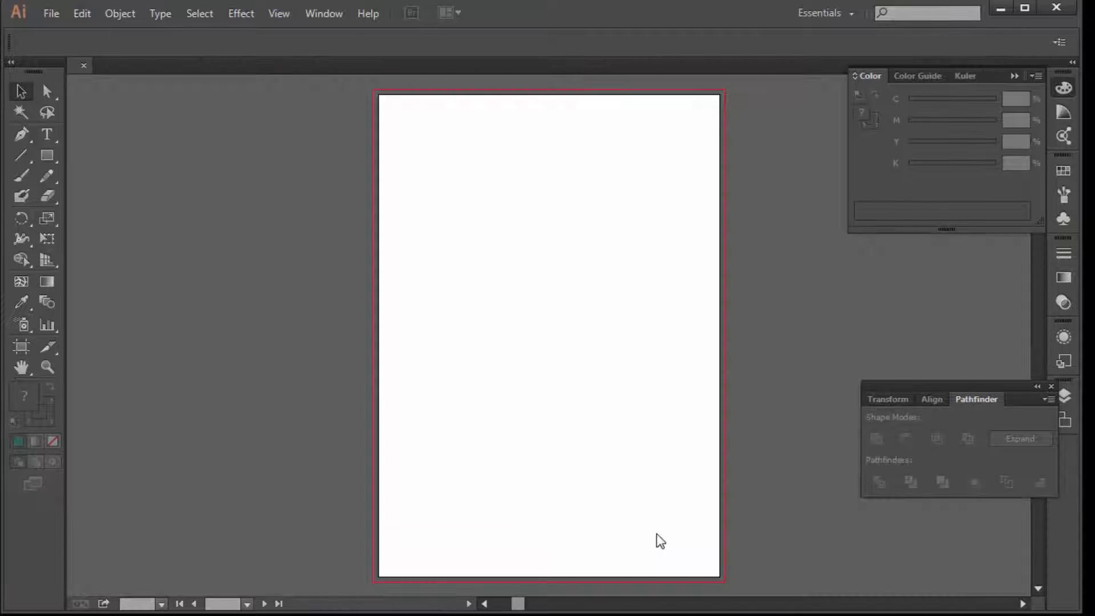
Draw a rectangle and fit its corners exactly to the page edges
click(49, 156)
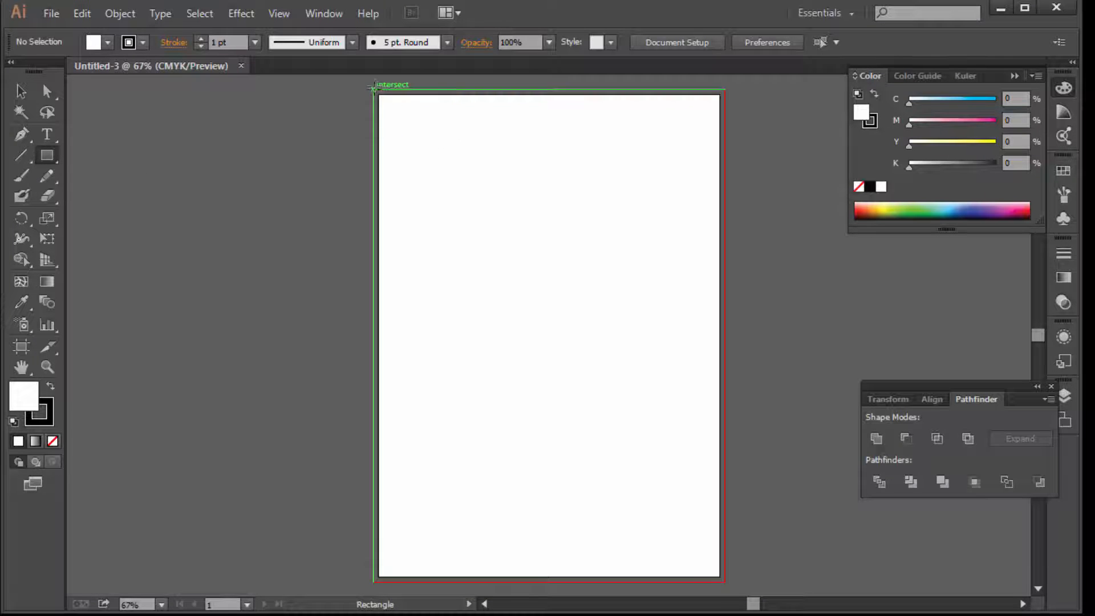
drag(373, 89, 723, 582)
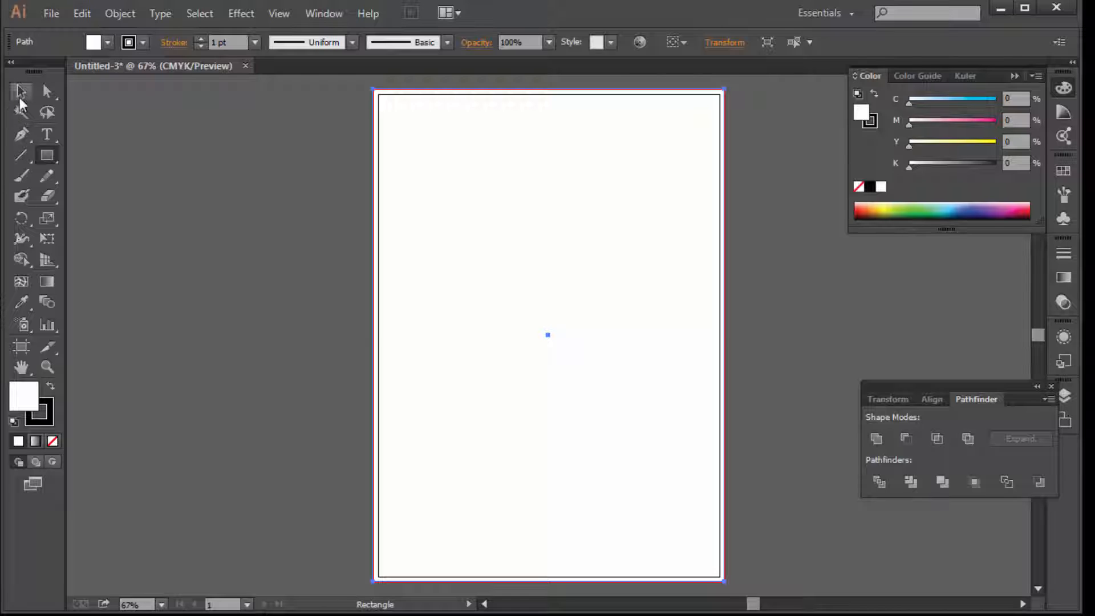
click(21, 92)
drag(376, 92, 379, 94)
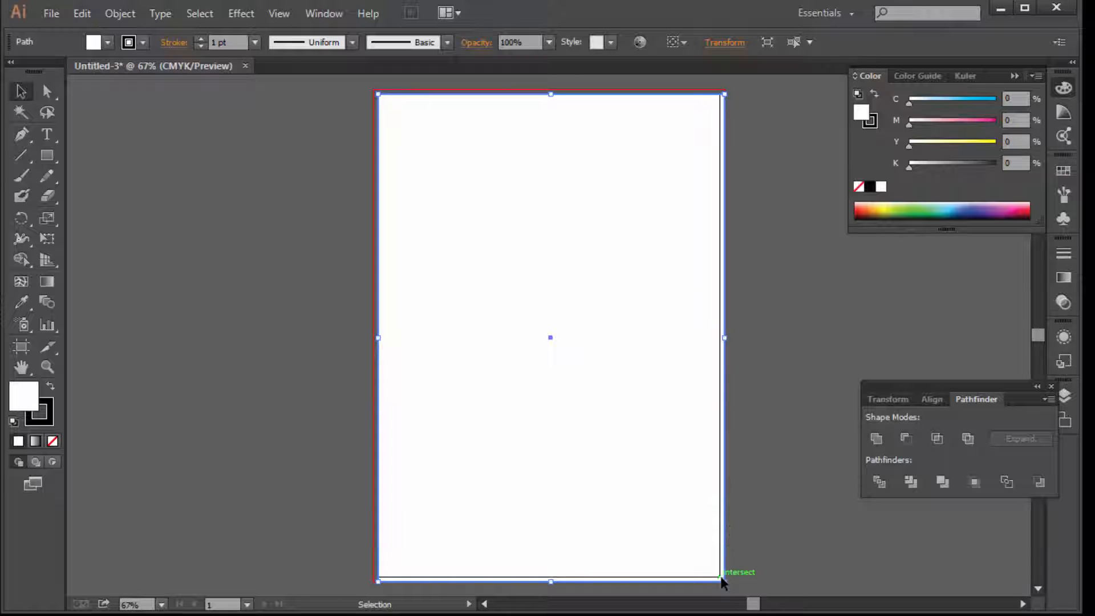
drag(725, 581, 720, 577)
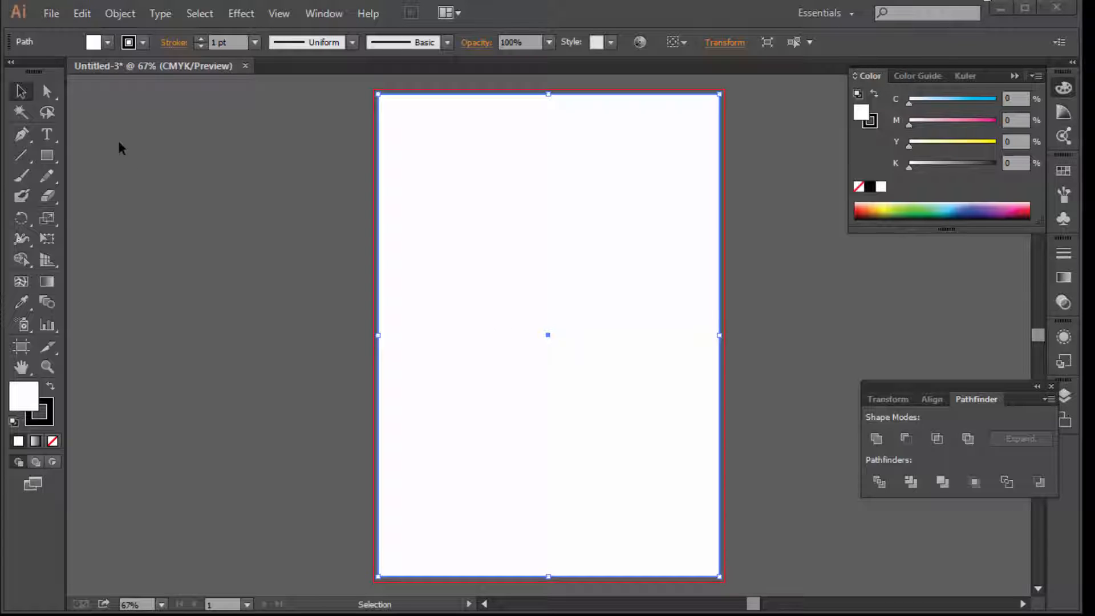
Offset the rectangle's path by -0.5 in and turn the inset copy into margin guides
click(117, 15)
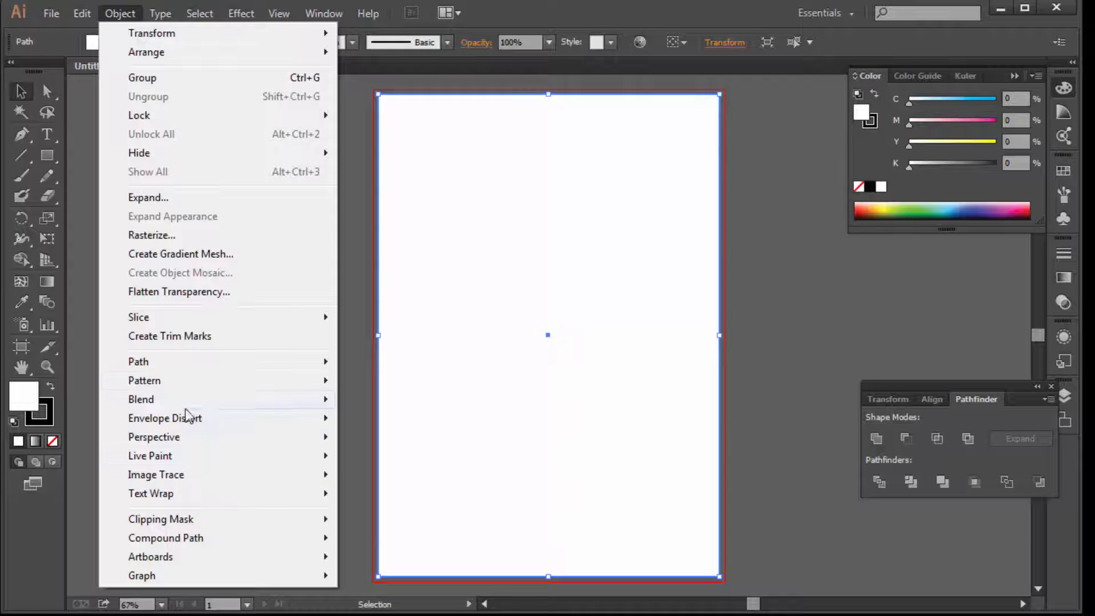
mouse_move(171, 364)
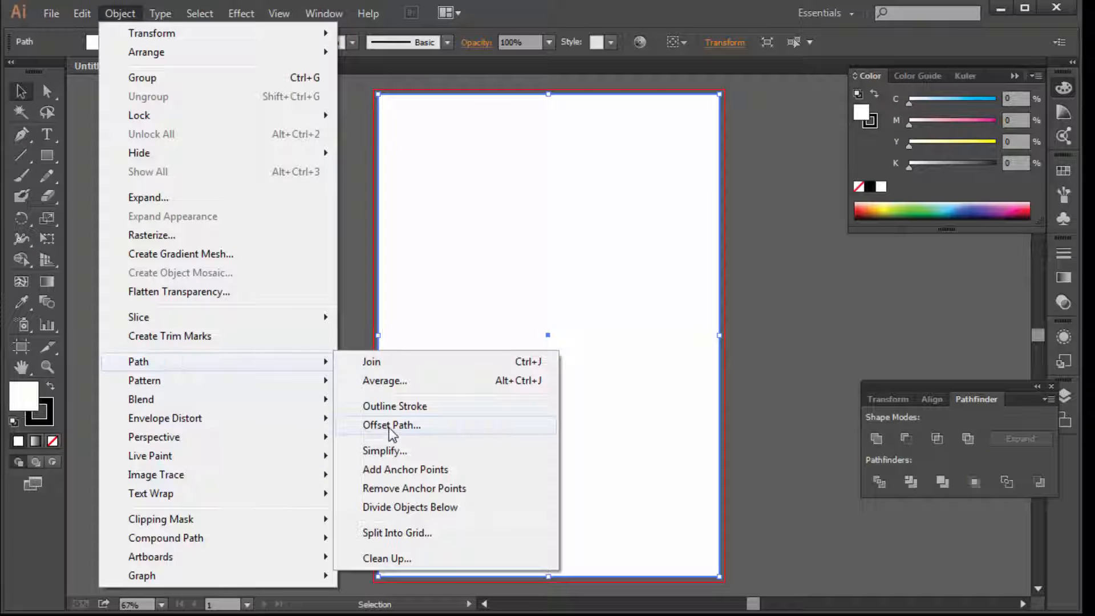
click(390, 428)
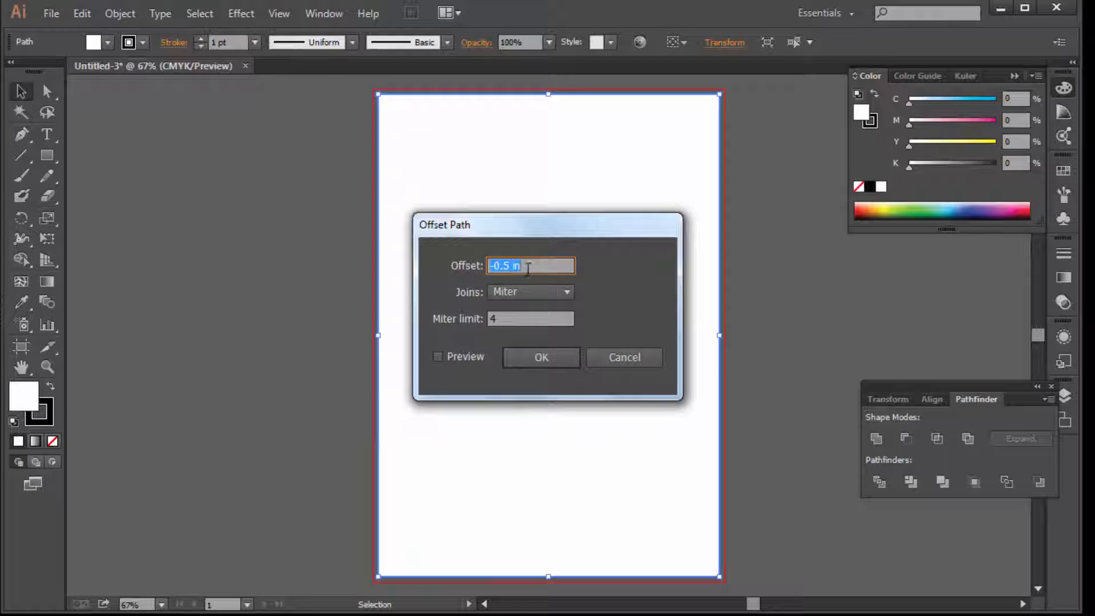
click(548, 359)
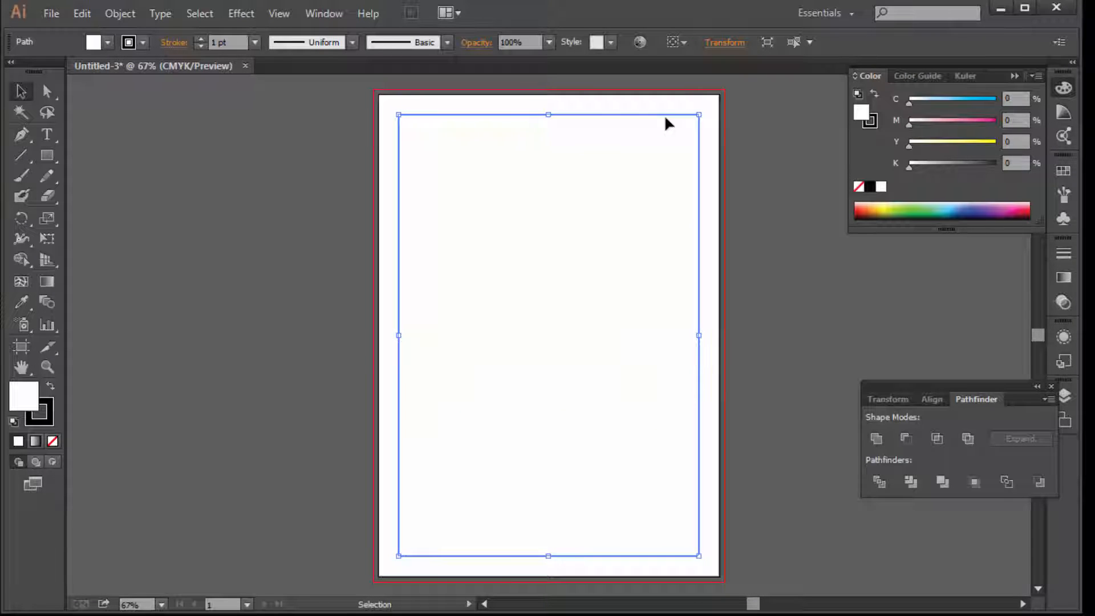
right_click(640, 114)
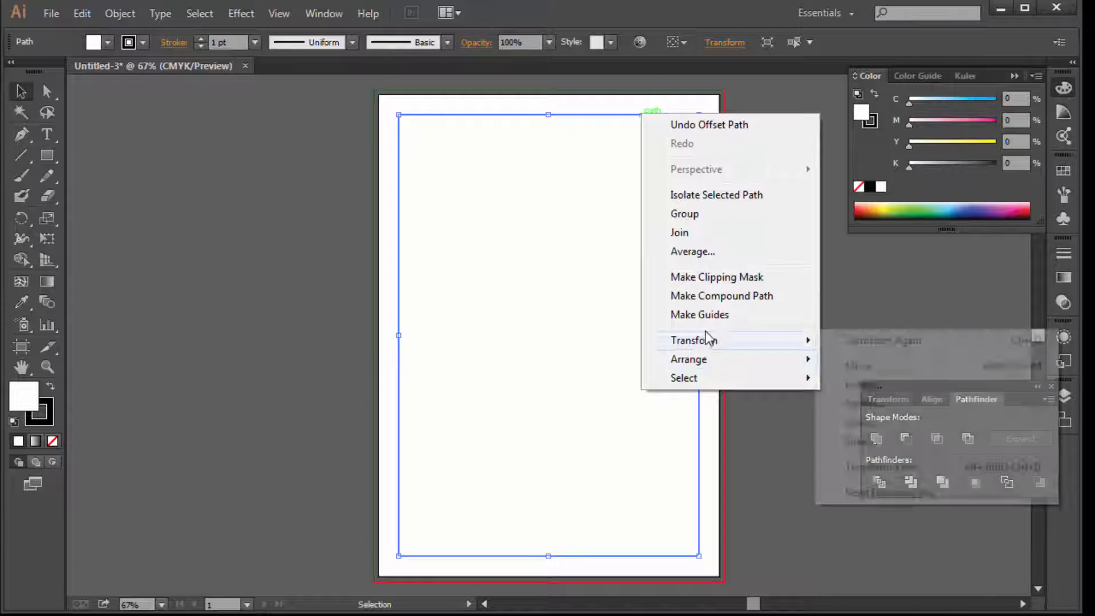
click(706, 316)
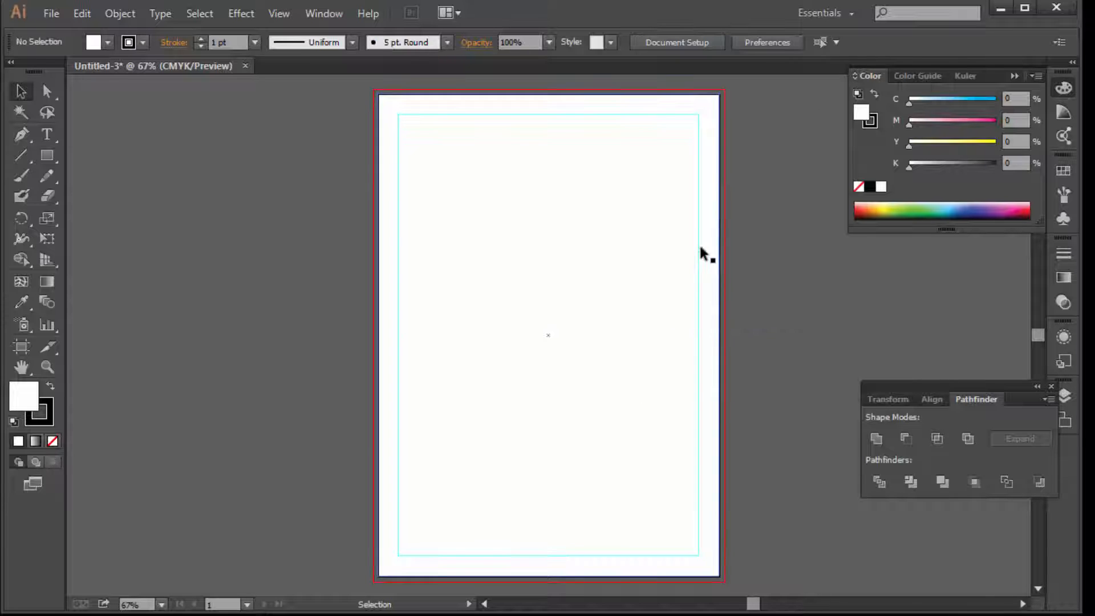
Stretch the white page rectangle out to the bleed edges
click(697, 121)
drag(379, 95, 373, 90)
drag(718, 579, 724, 581)
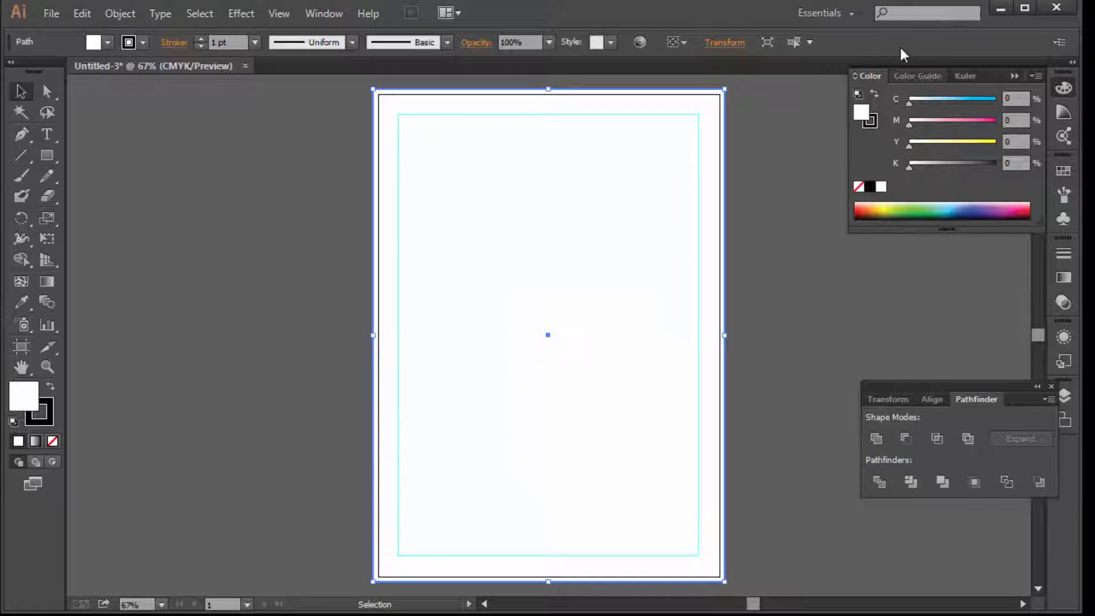
Remove the rectangle's outline stroke, setting it to None
click(871, 121)
click(859, 187)
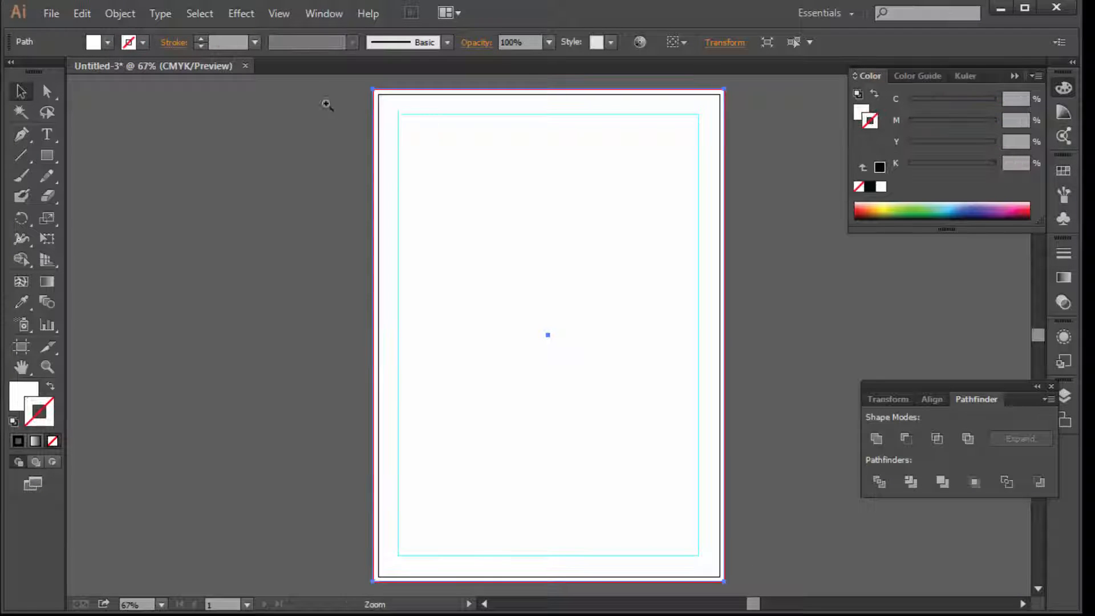
drag(326, 104, 576, 218)
ctrl+alt+click(603, 290)
ctrl+alt+click(606, 305)
ctrl+alt+click(607, 311)
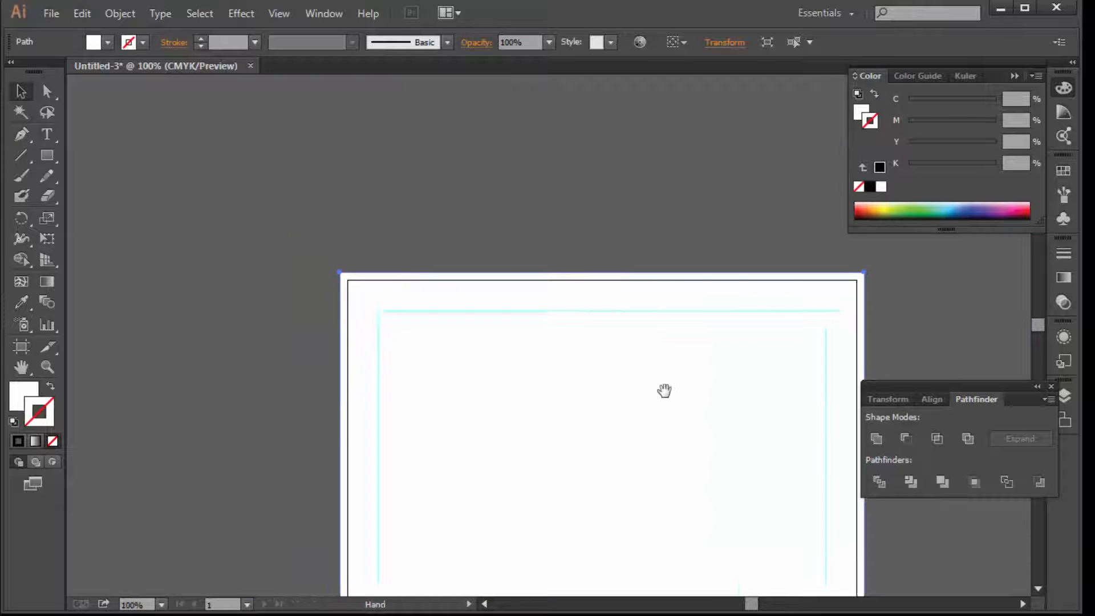
drag(665, 391, 529, 328)
ctrl+alt+click(528, 293)
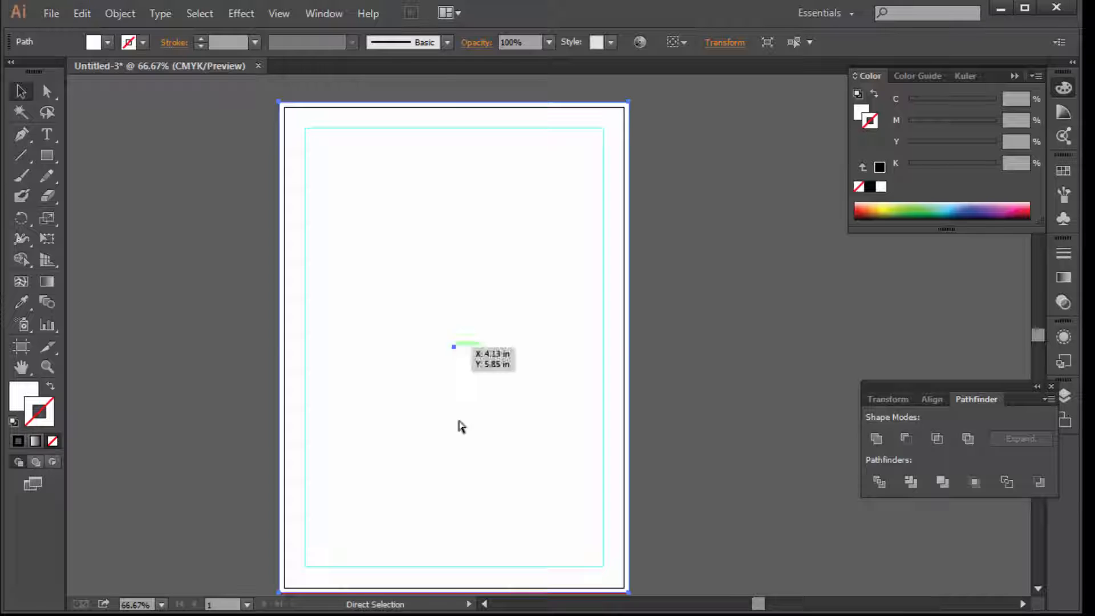
Shrink the rectangle to a 2.39 in tall header band at the page top
key(v)
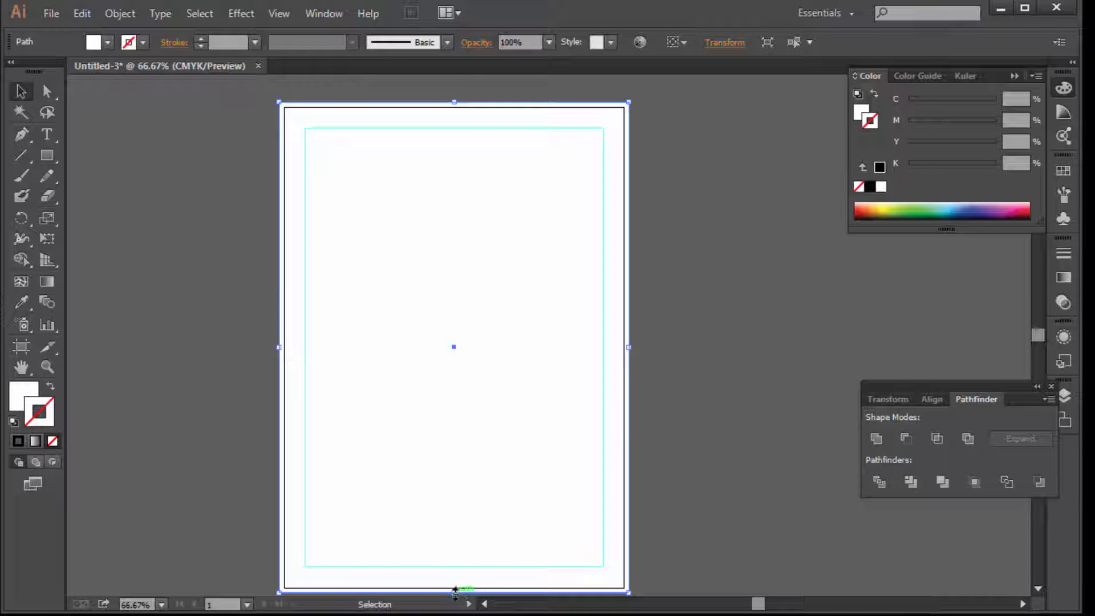
drag(454, 591, 436, 193)
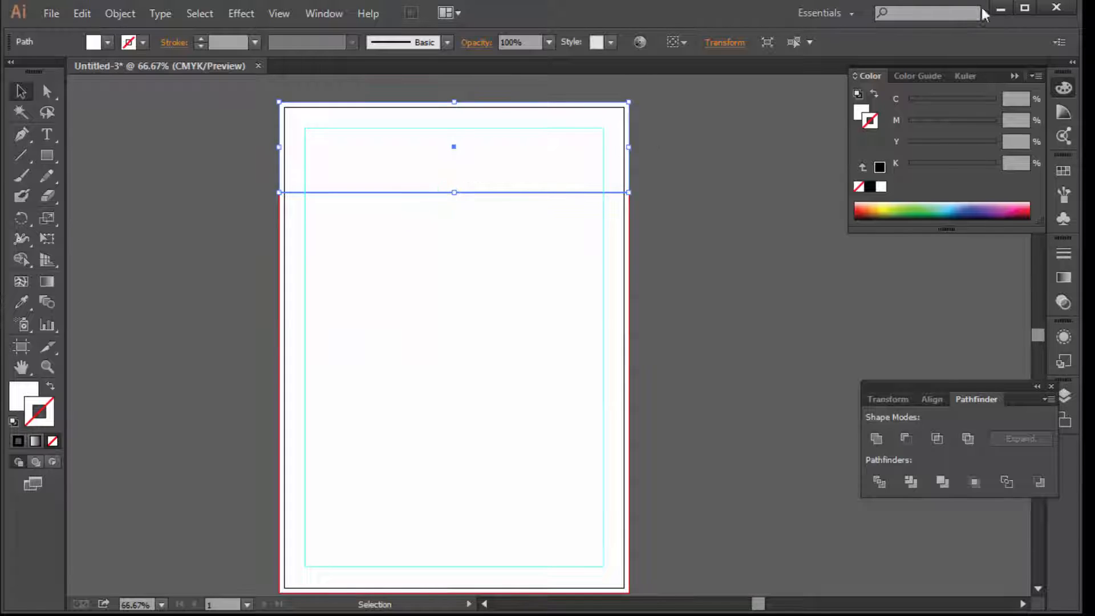
click(937, 0)
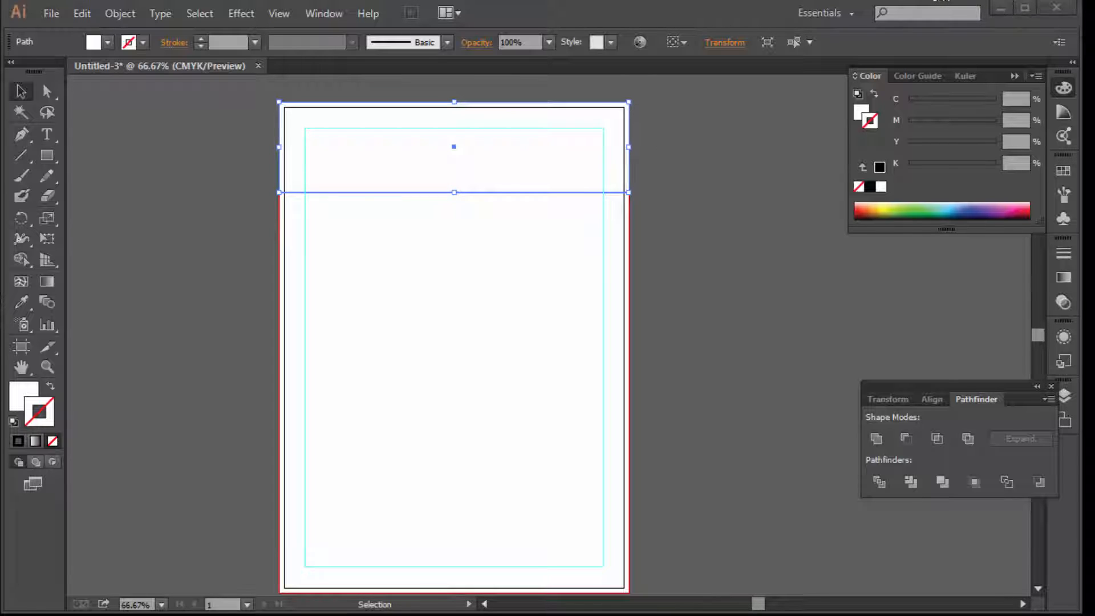
click(476, 160)
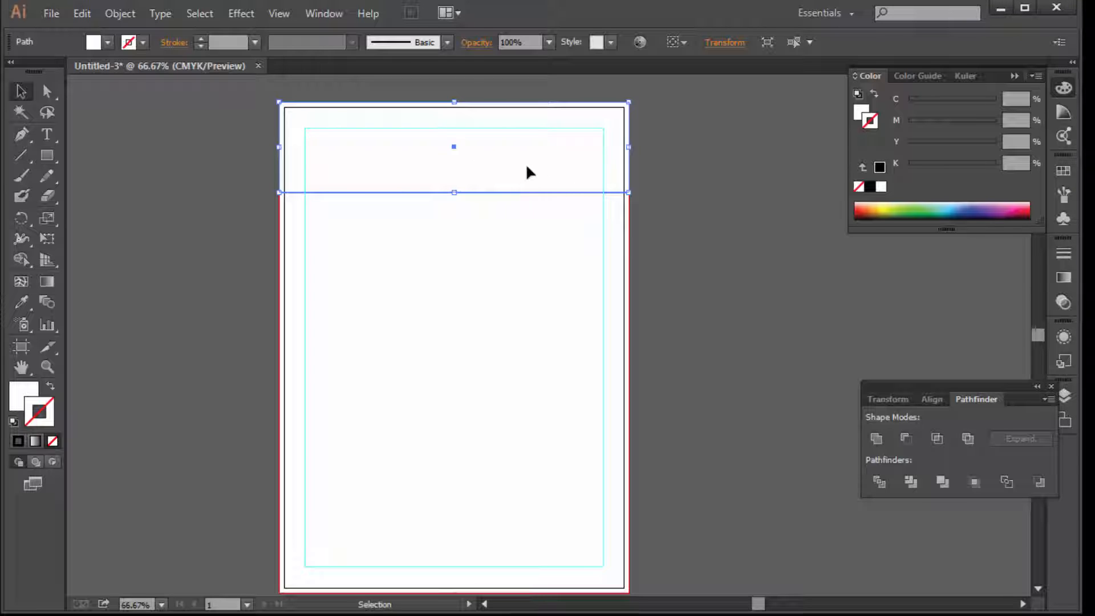
Fill the header band dark teal (C100 M80 Y70 K0), then tilt it and shift it left
click(860, 113)
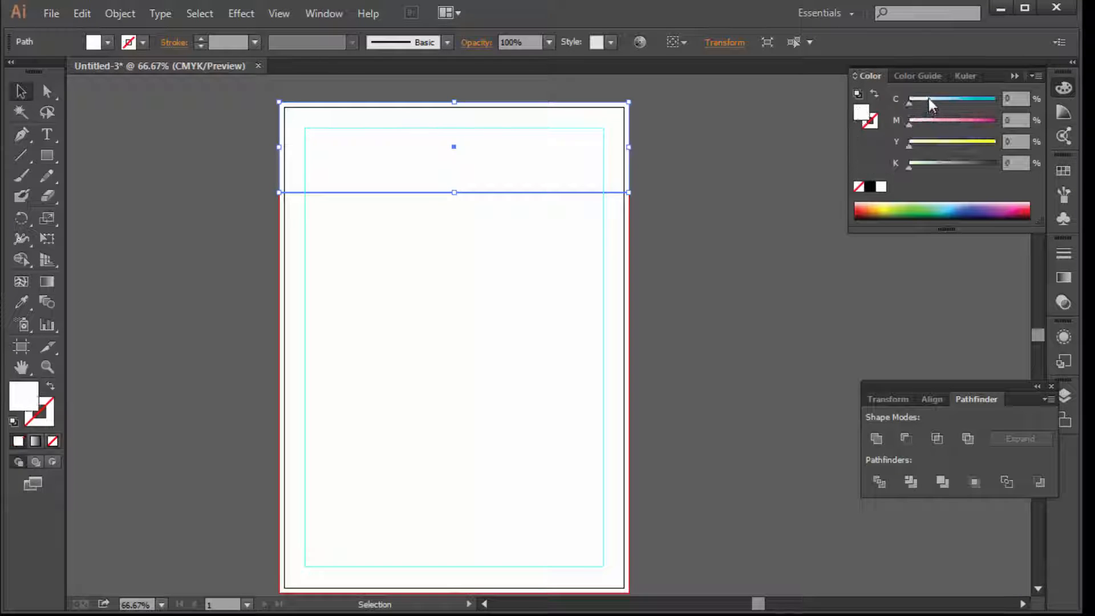
drag(928, 98, 958, 101)
text(70)
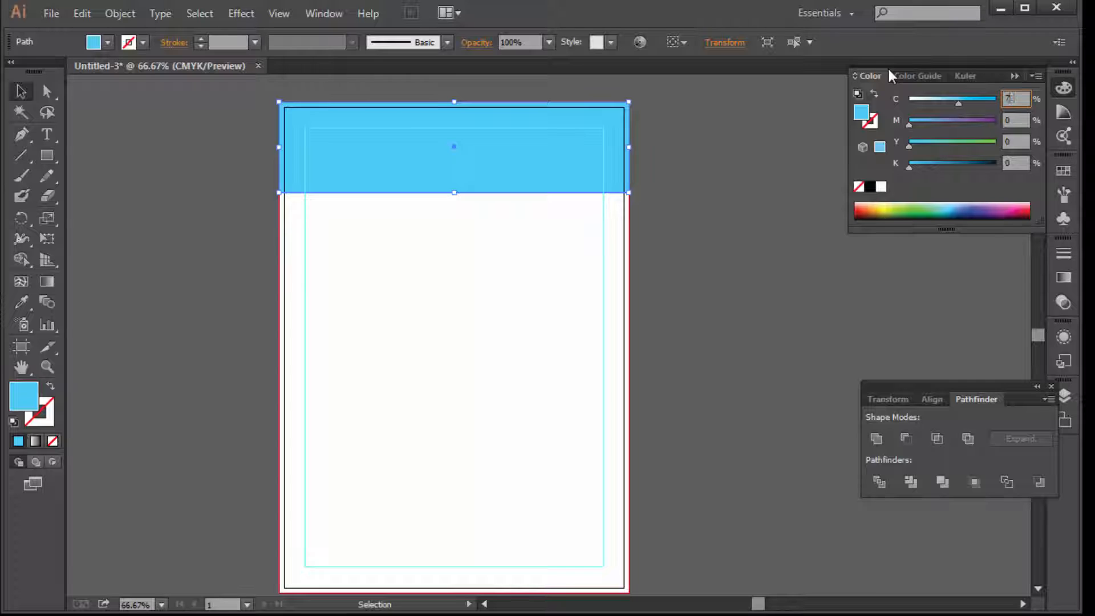
key(Tab)
key(Tab)
text(100)
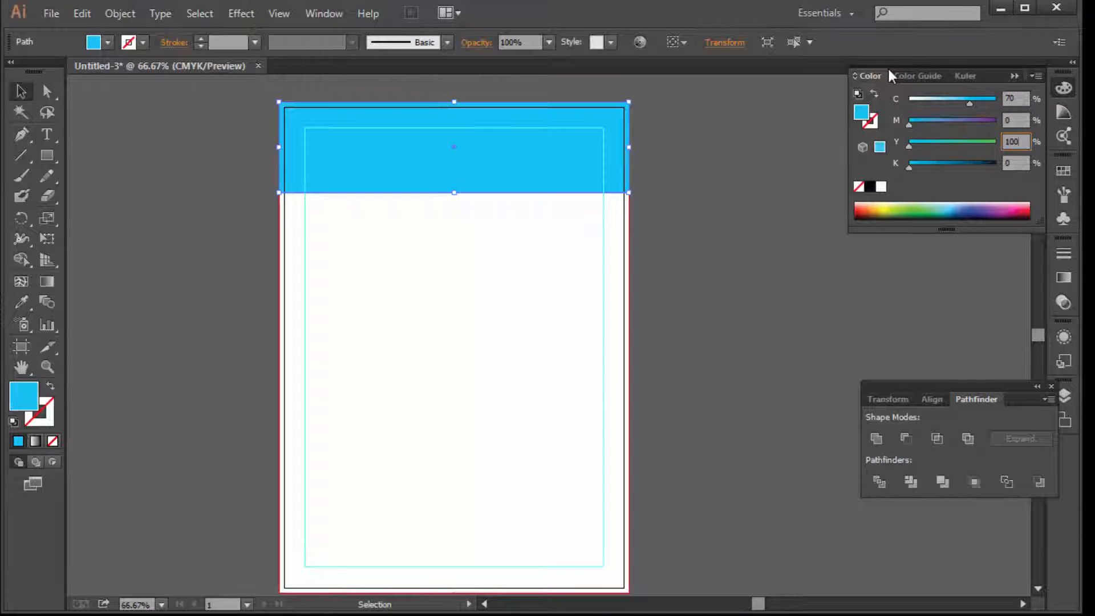
key(Return)
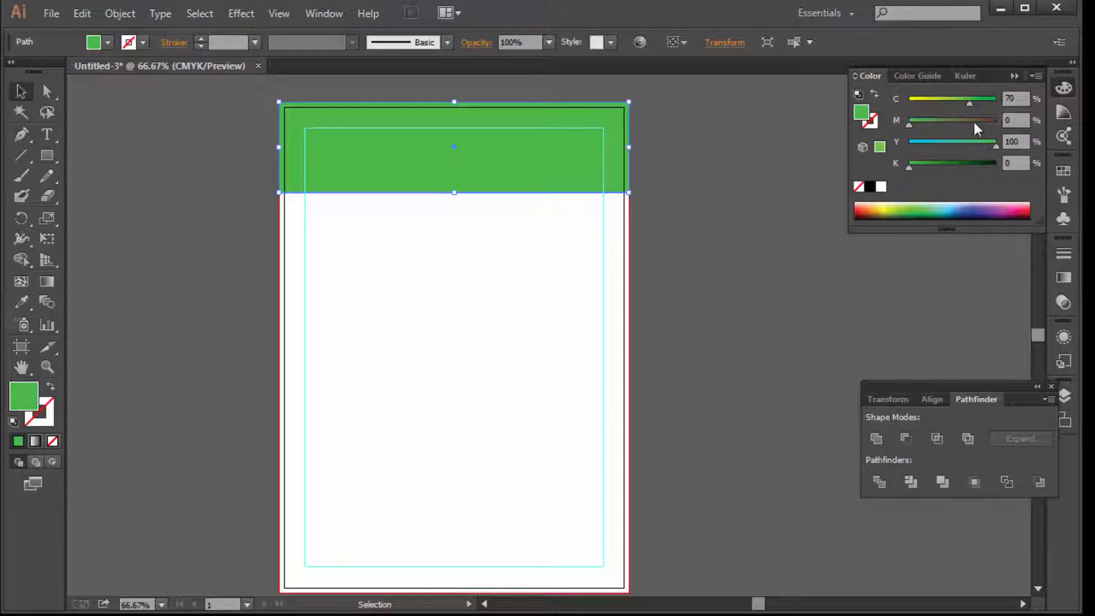
drag(971, 103, 947, 106)
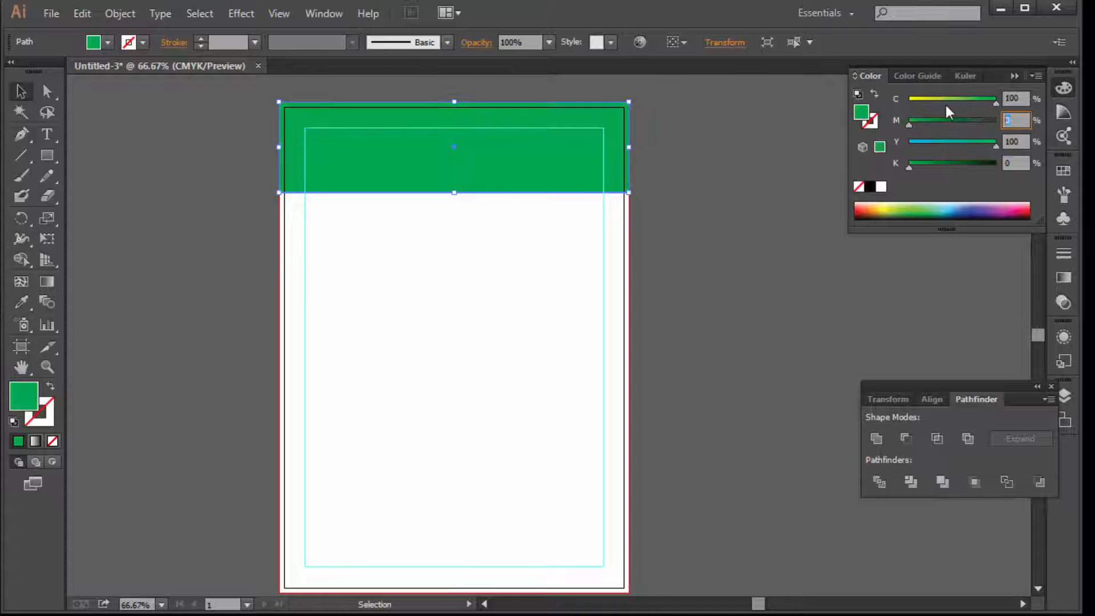
text(80)
key(Tab)
text(70)
key(Return)
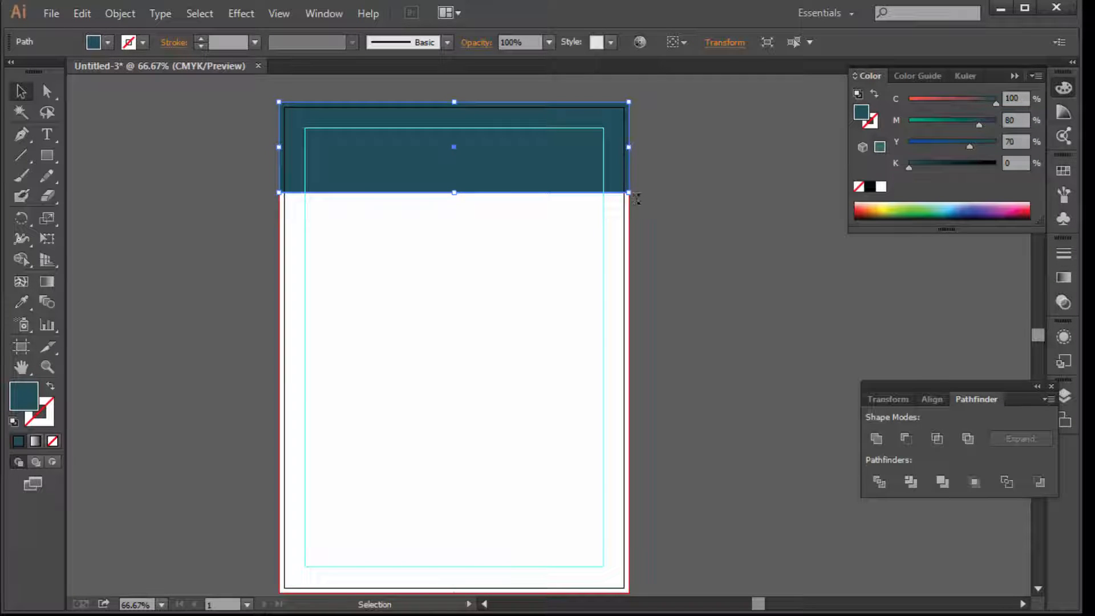
drag(637, 198, 648, 135)
drag(422, 148, 321, 125)
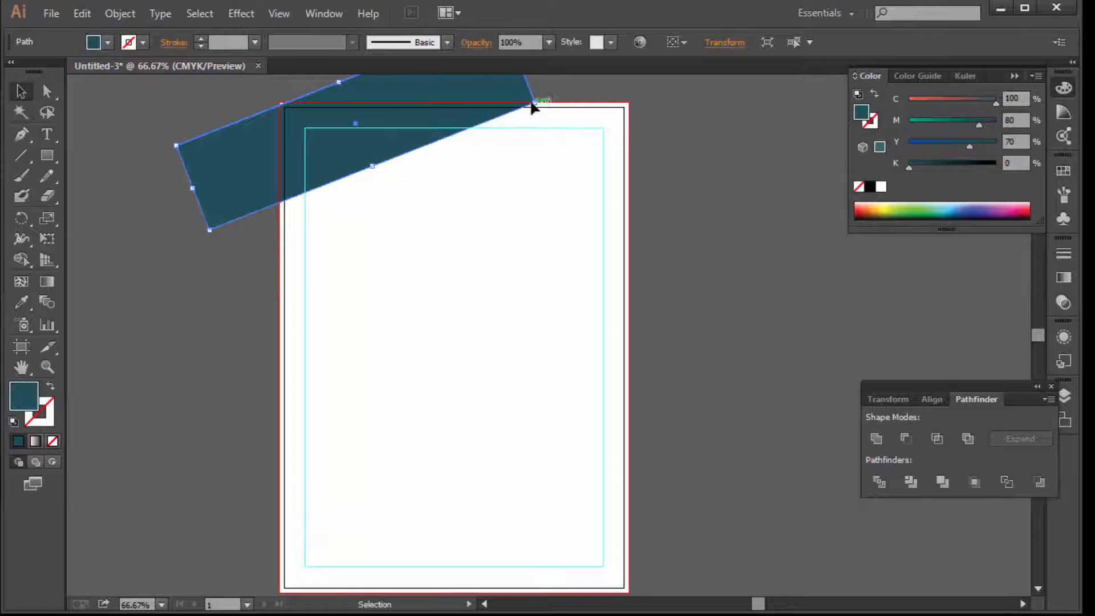
Enlarge and steepen the teal band so its lower edge cuts diagonally from the top-right corner
drag(531, 105, 605, 98)
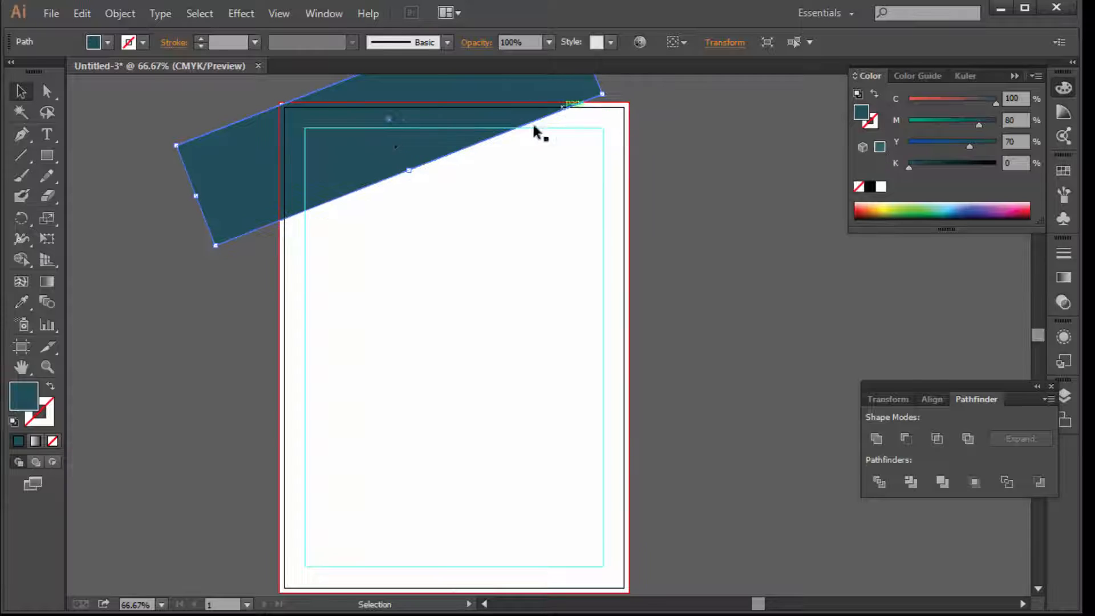
drag(409, 171, 410, 197)
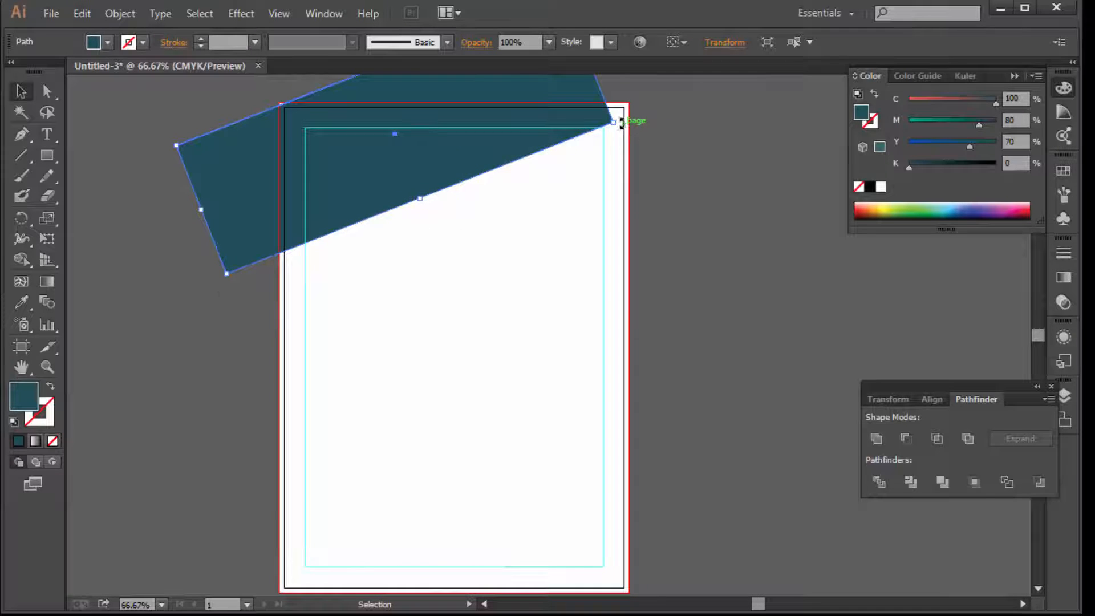
drag(622, 122, 643, 194)
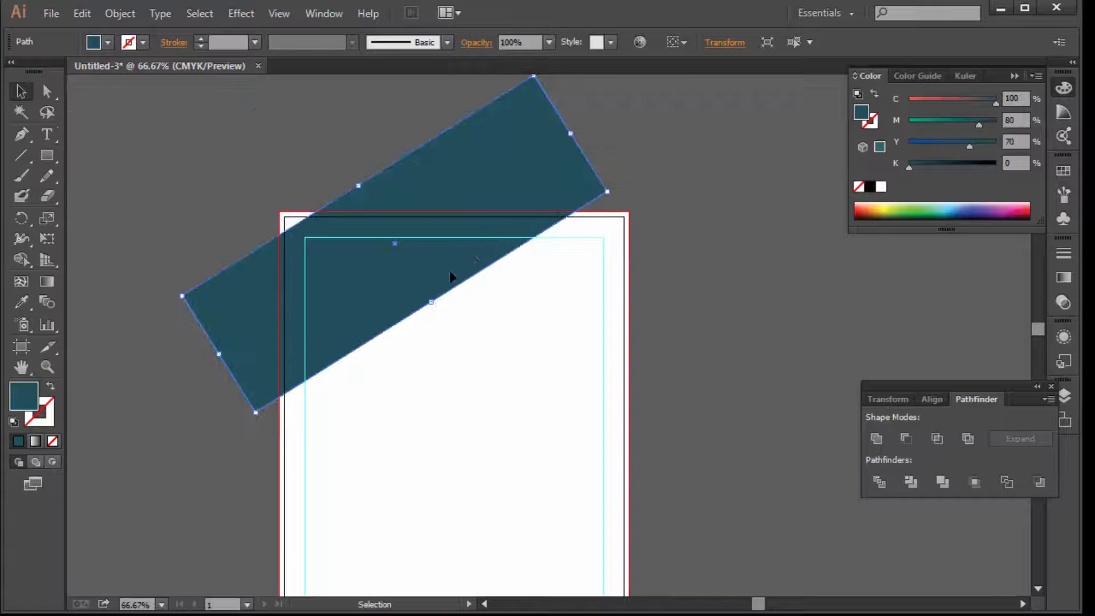
drag(361, 267, 343, 250)
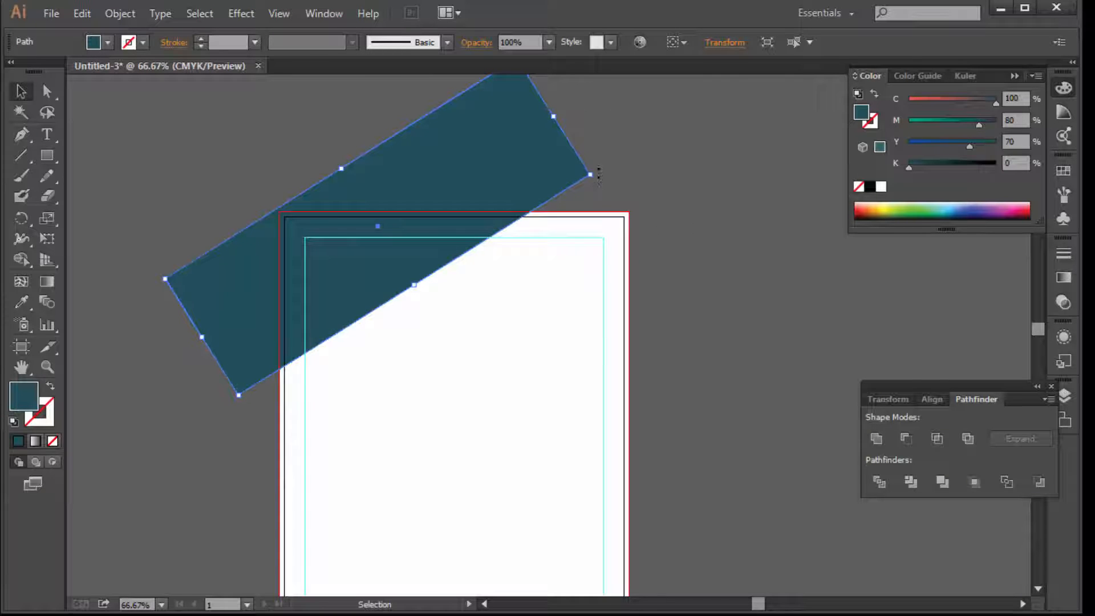
drag(599, 174, 605, 207)
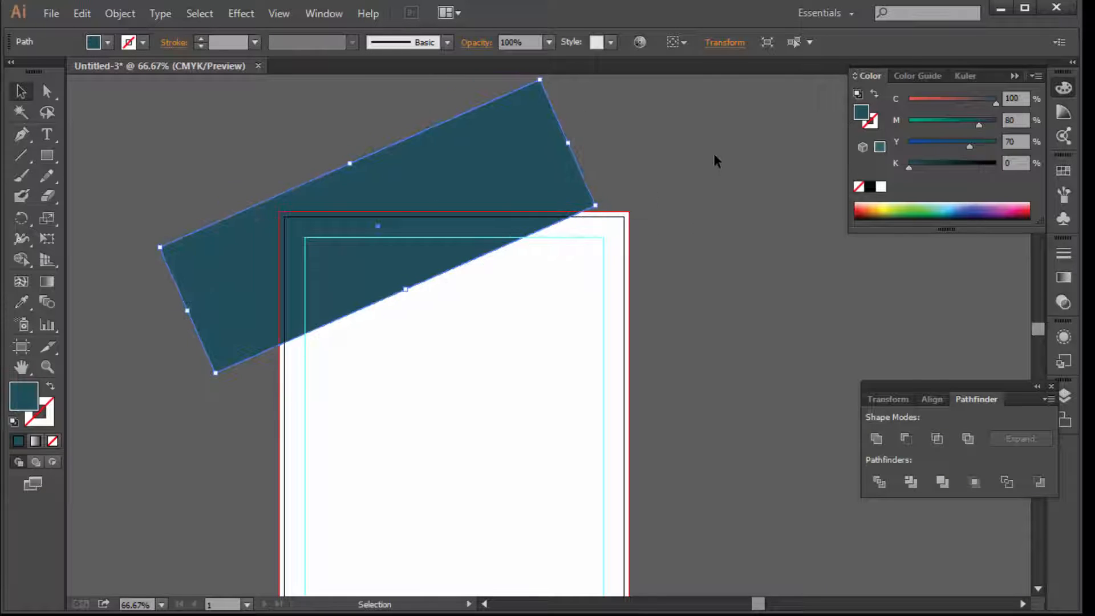
click(717, 162)
drag(479, 190, 480, 194)
click(599, 210)
ctrl+click(506, 337)
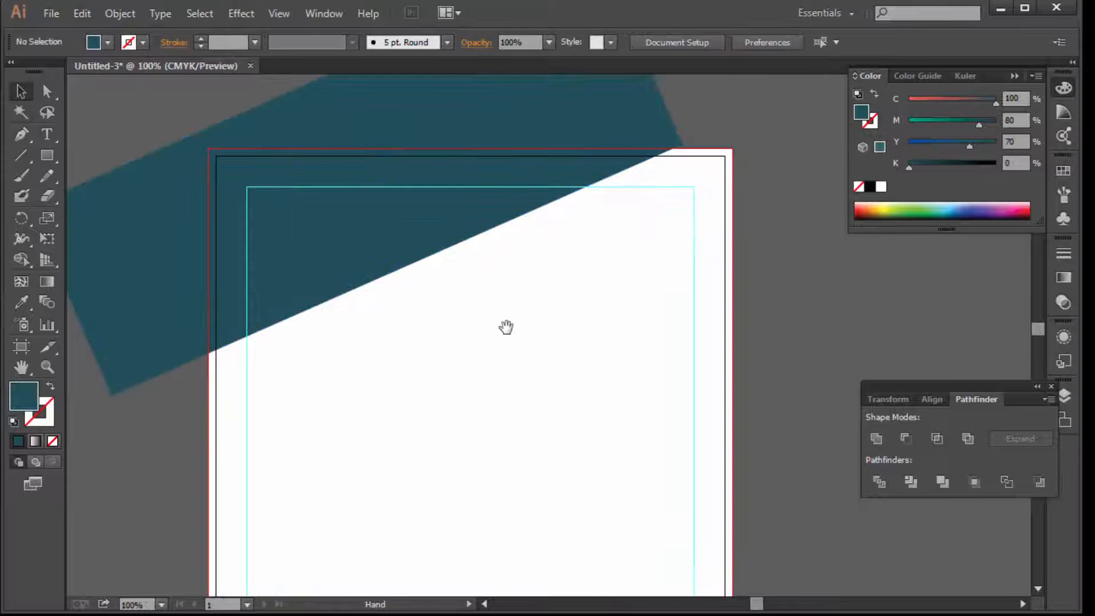
drag(506, 327, 479, 338)
click(479, 338)
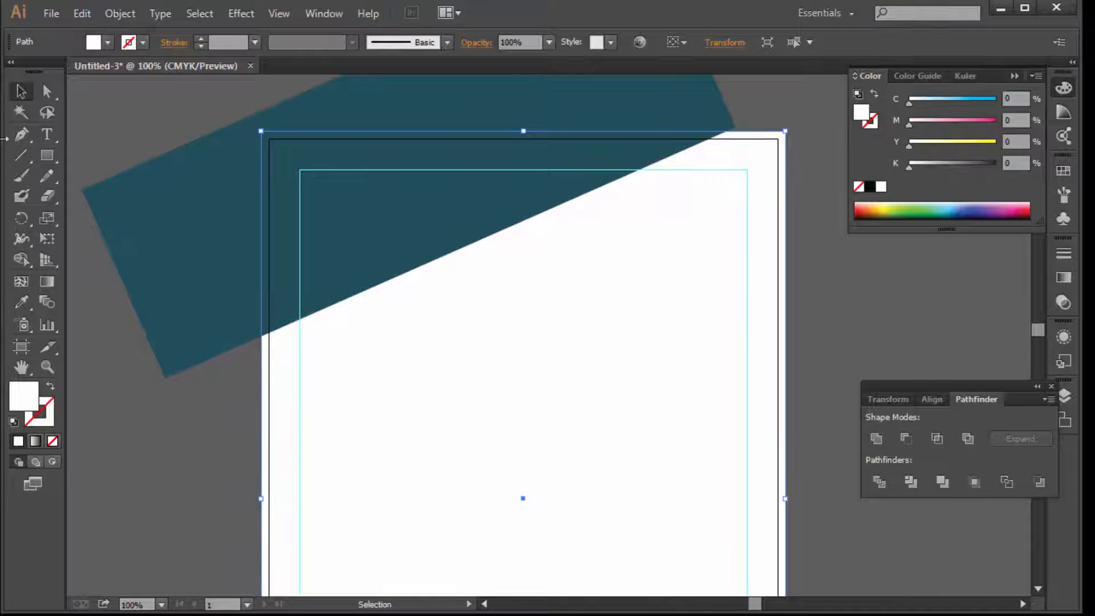
Draw a slanted cutting line across the teal band
click(21, 154)
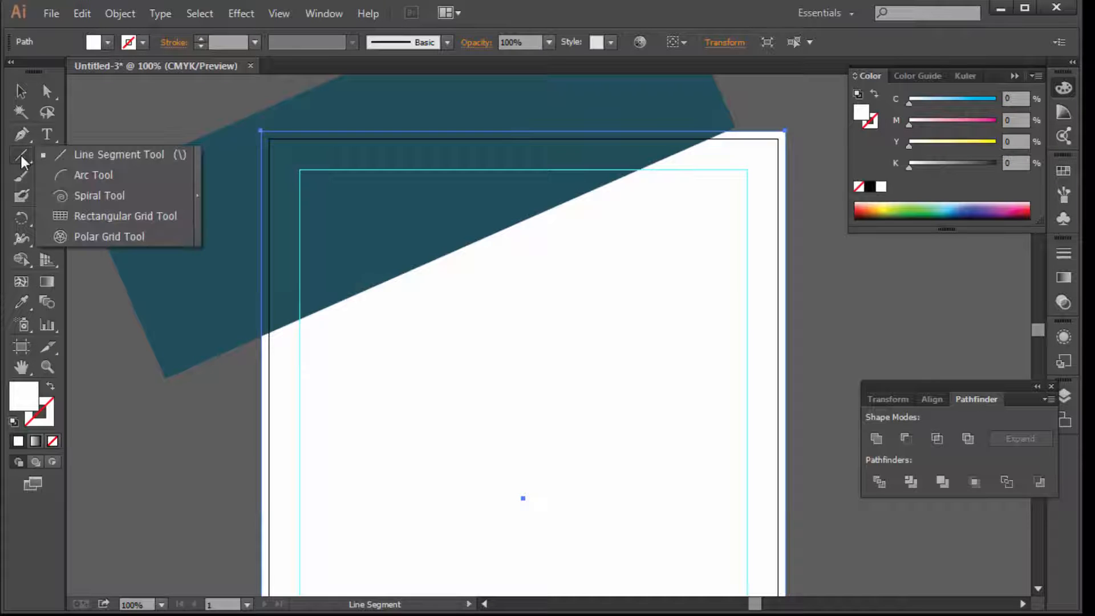
drag(21, 154, 105, 156)
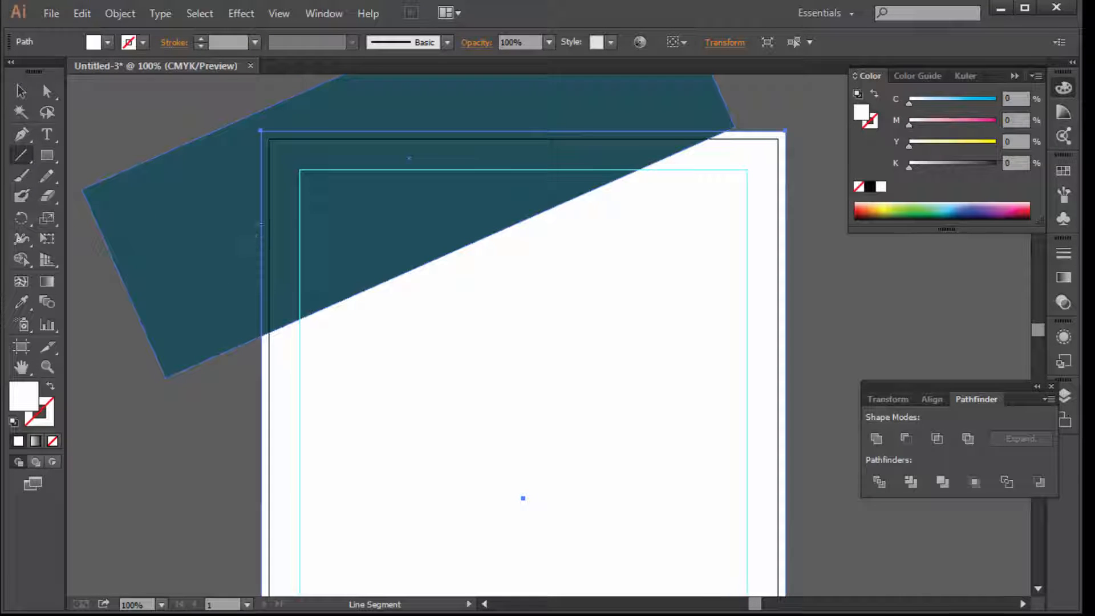
mouse_move(244, 199)
mouse_down()
mouse_move(372, 264)
mouse_move(396, 293)
mouse_move(419, 284)
mouse_up()
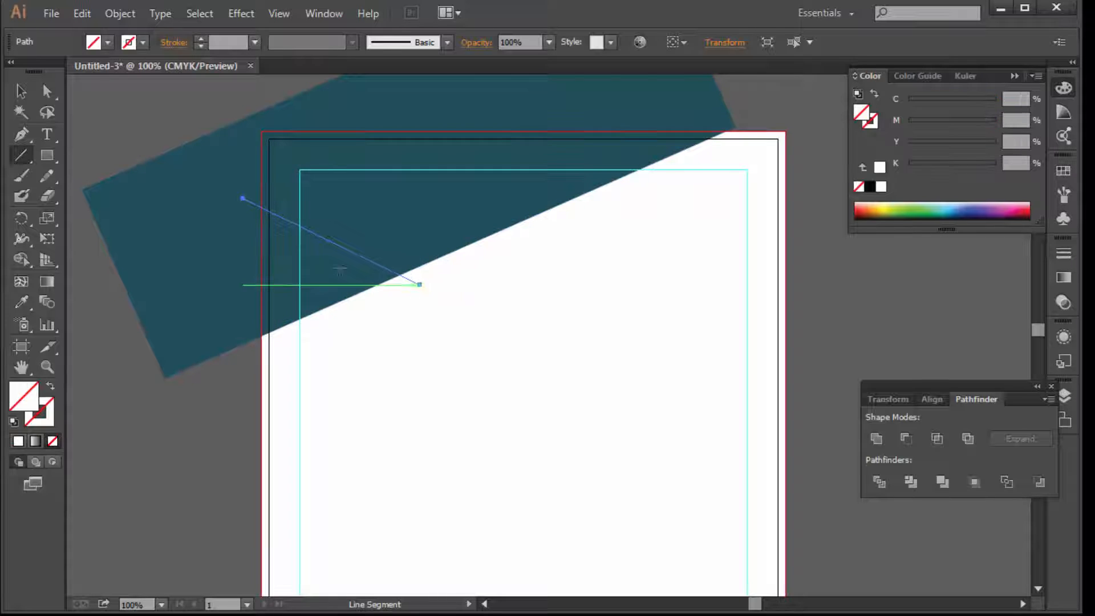
Divide the page rectangle, cutting line and teal band with Pathfinder Divide
click(23, 96)
click(674, 319)
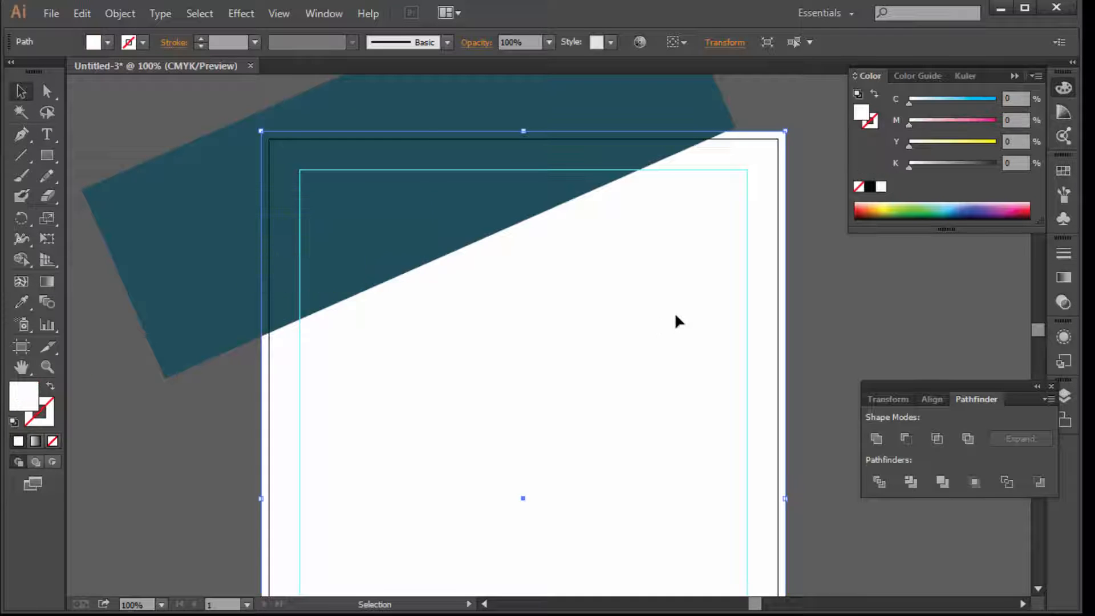
ctrl+alt+click(631, 360)
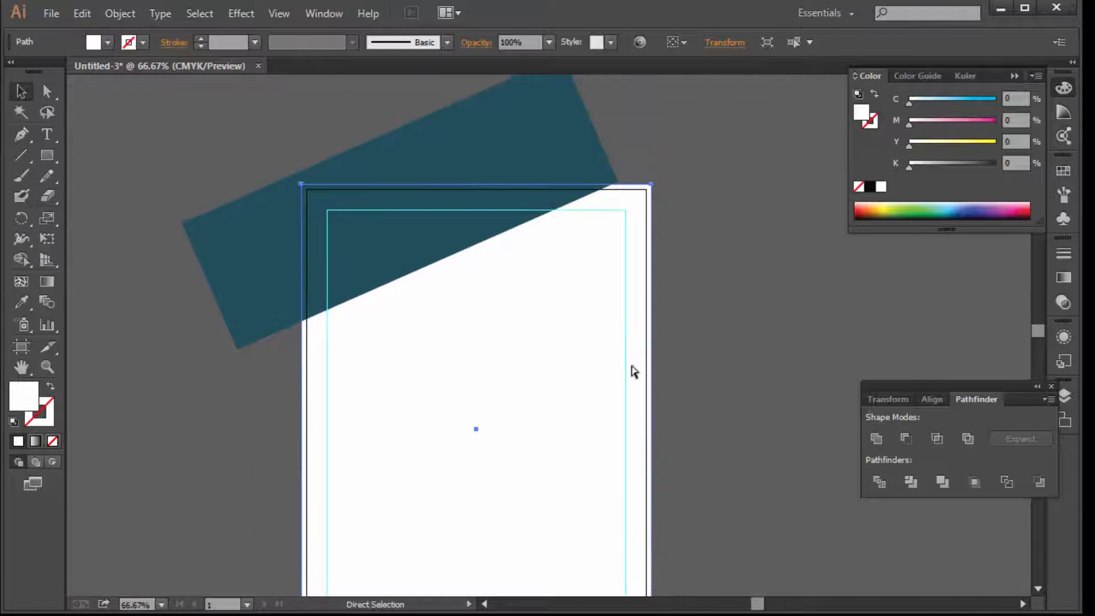
shift+click(341, 251)
shift+click(449, 139)
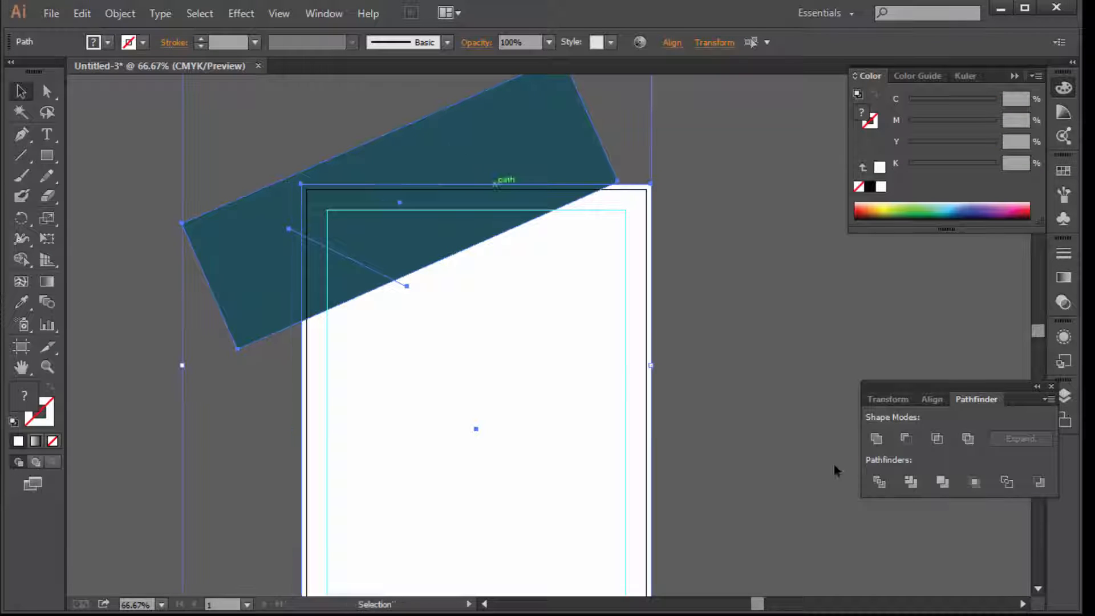
click(878, 481)
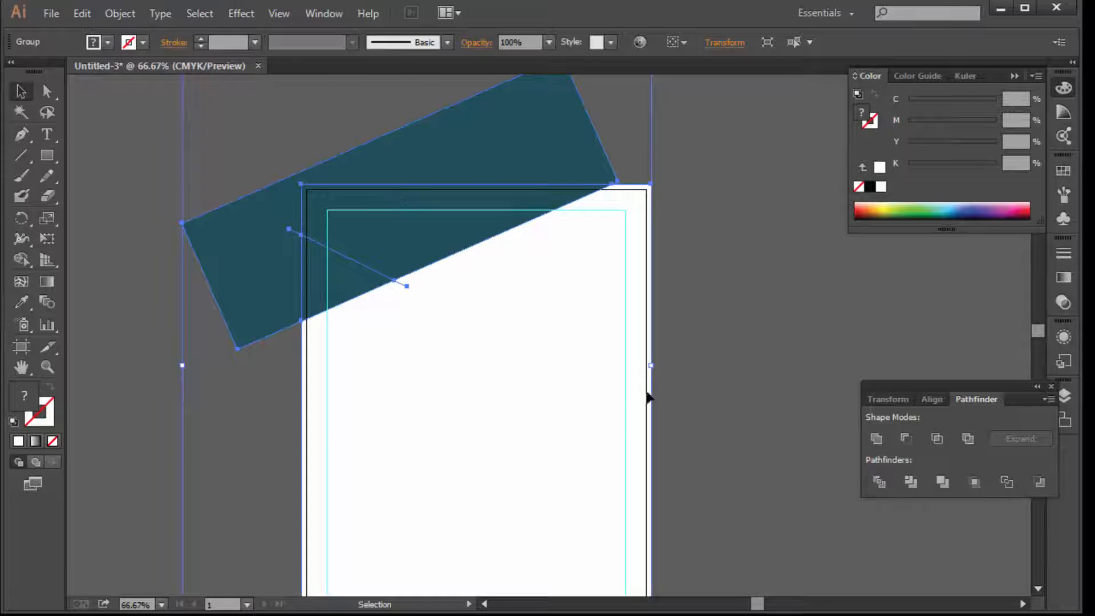
Ungroup the pieces and delete the teal overhang and the leftover white piece
right_click(348, 229)
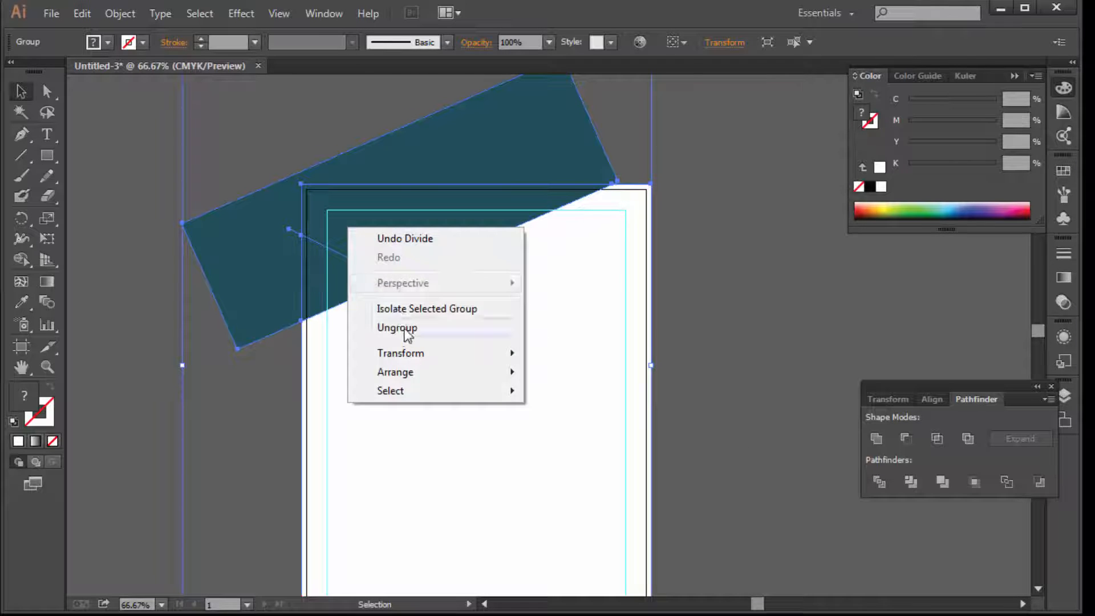
click(405, 327)
click(491, 137)
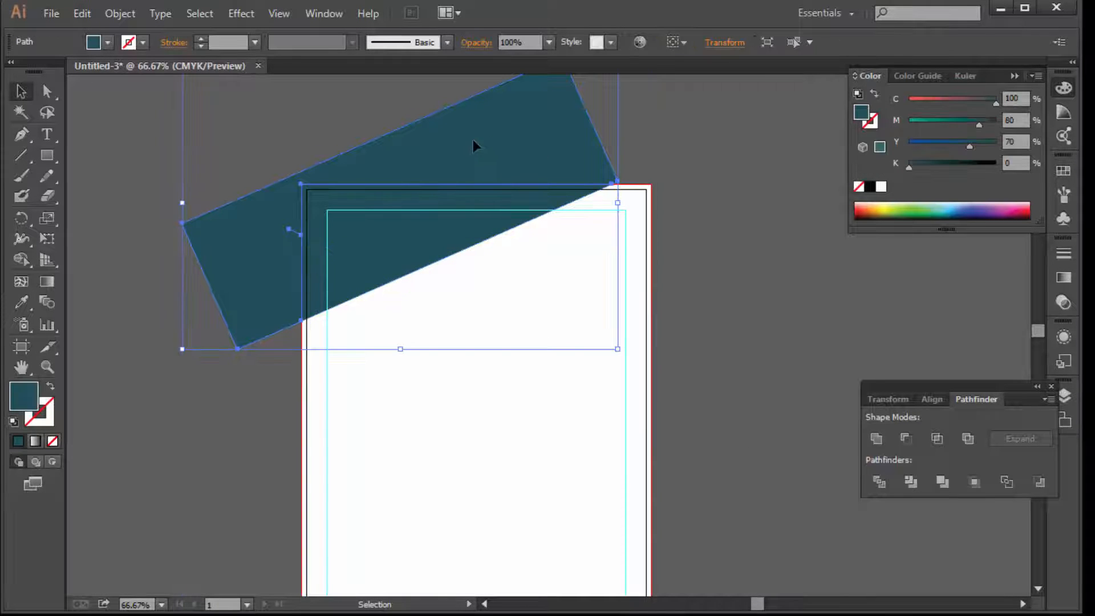
key(Delete)
click(340, 277)
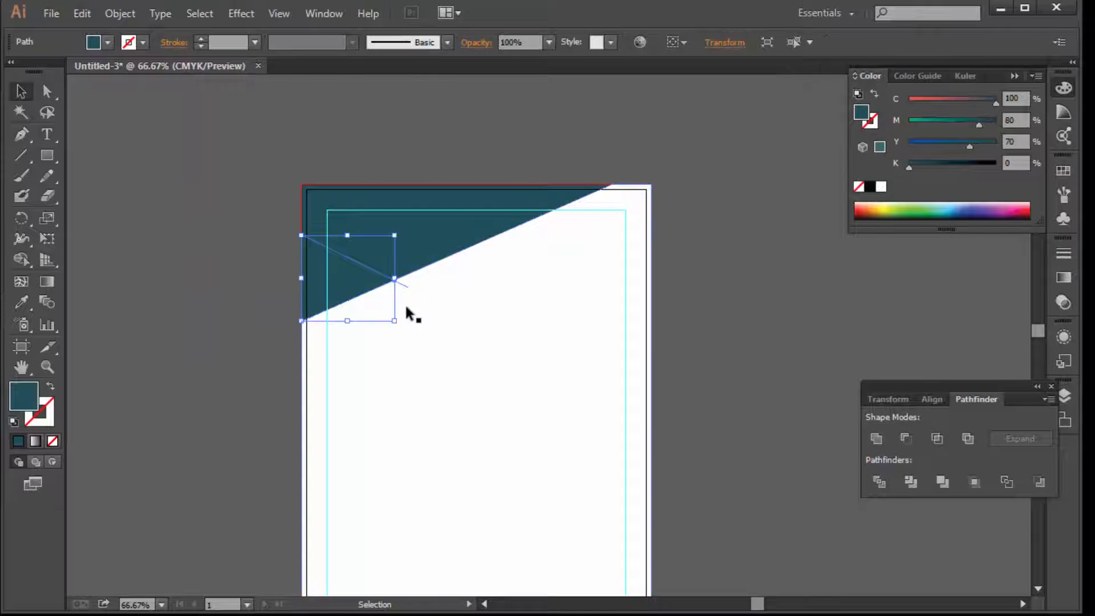
click(446, 314)
key(Delete)
click(409, 292)
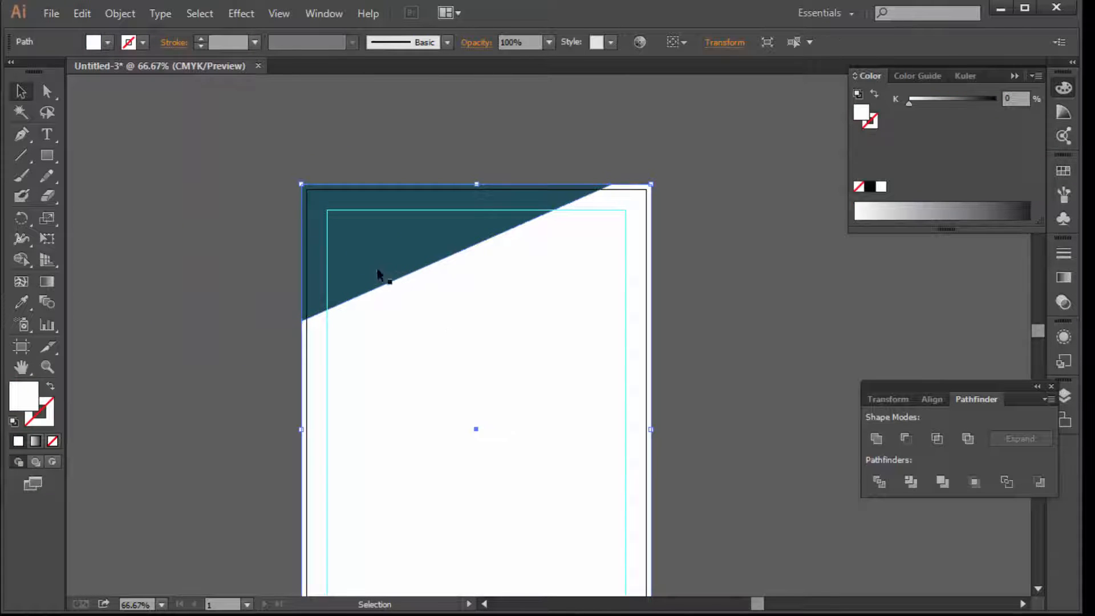
Recolour the small left triangle green, C70 M0 Y100 K0
click(349, 270)
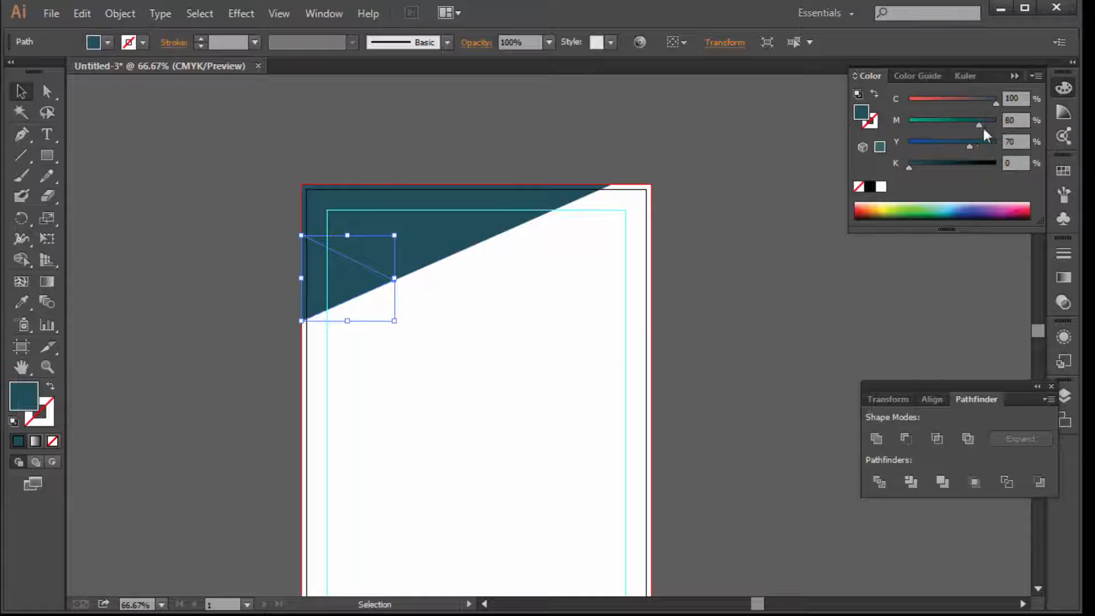
drag(980, 124, 892, 115)
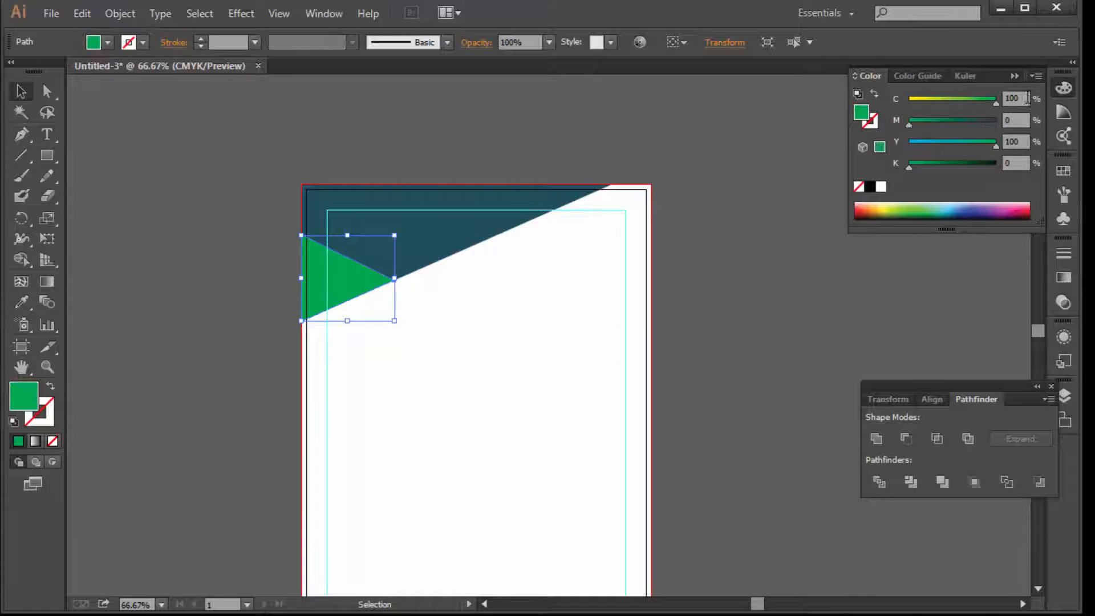
drag(1026, 98, 842, 79)
text(70)
key(Return)
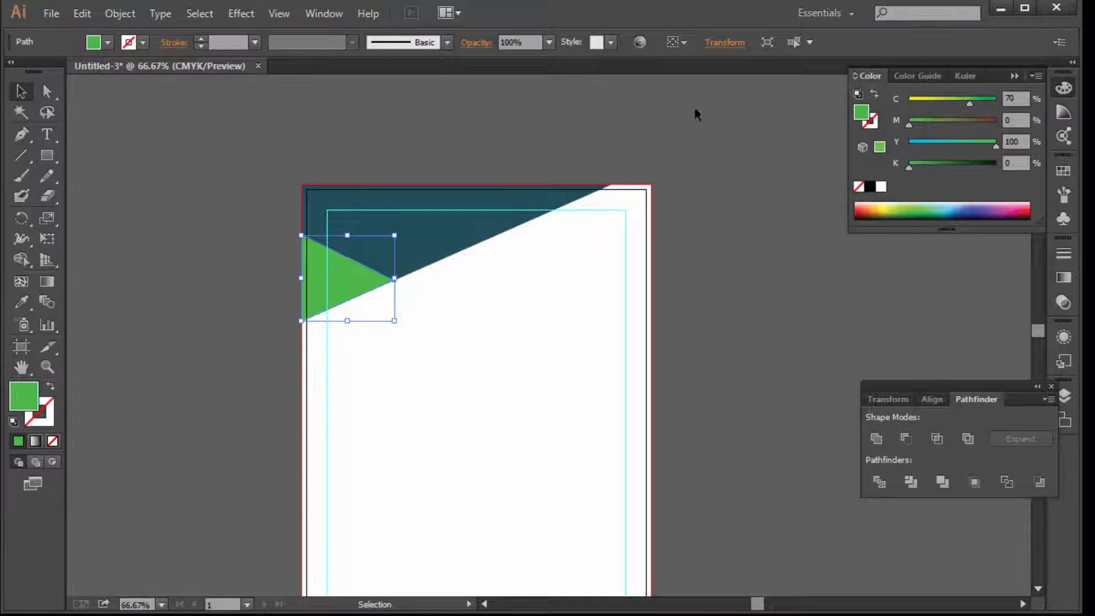
click(611, 145)
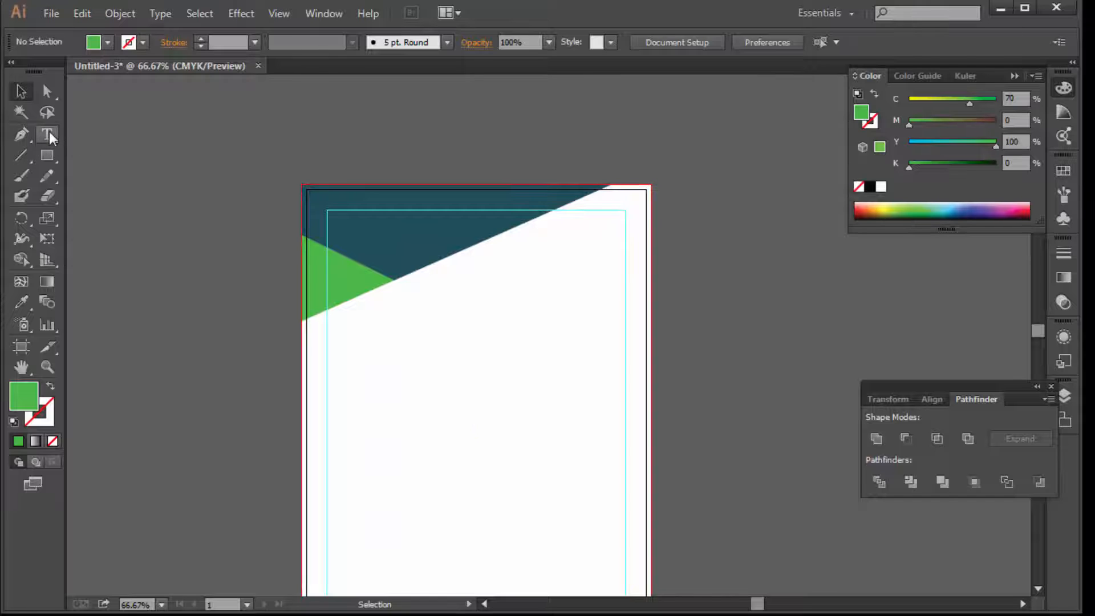
ctrl+click(629, 298)
Type COMPANY NAME and set it in Nexa Bold
drag(423, 290, 494, 367)
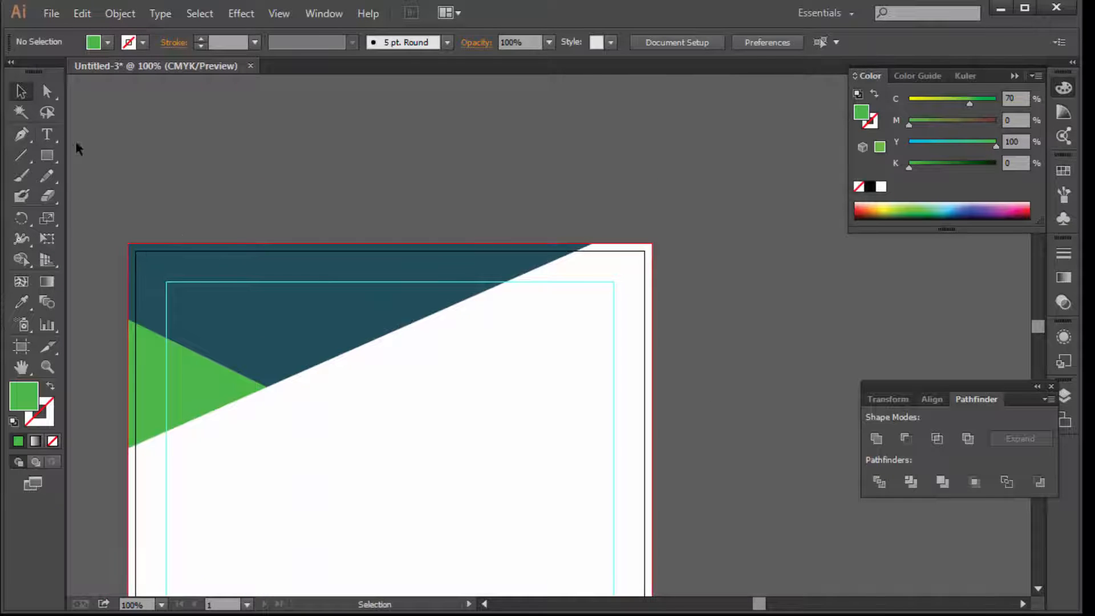
click(47, 134)
click(454, 208)
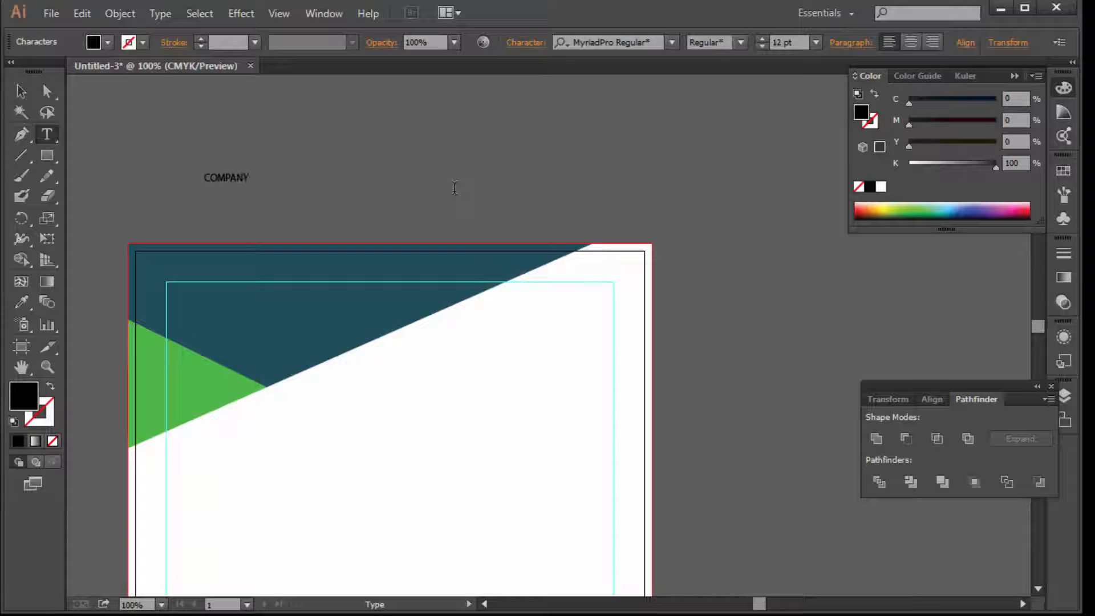
text(E)
click(21, 91)
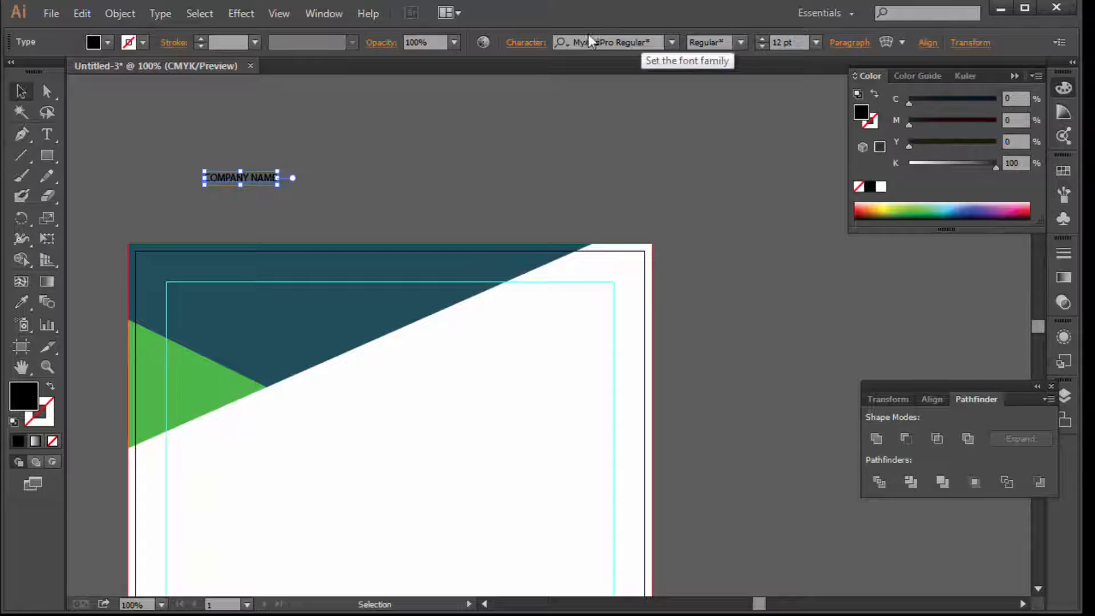
click(638, 44)
text(nex)
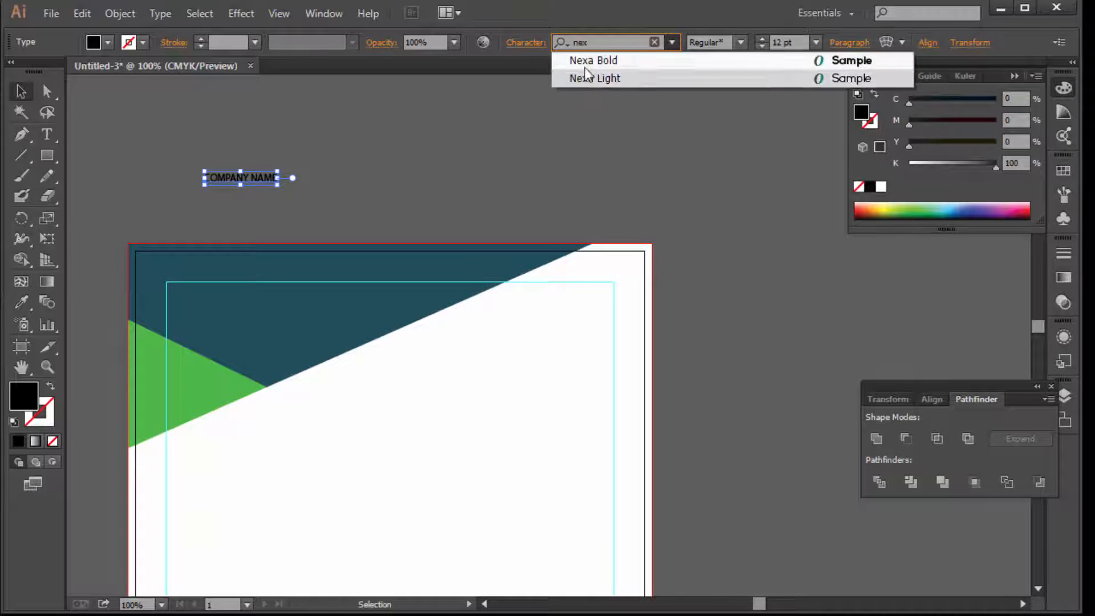
click(585, 60)
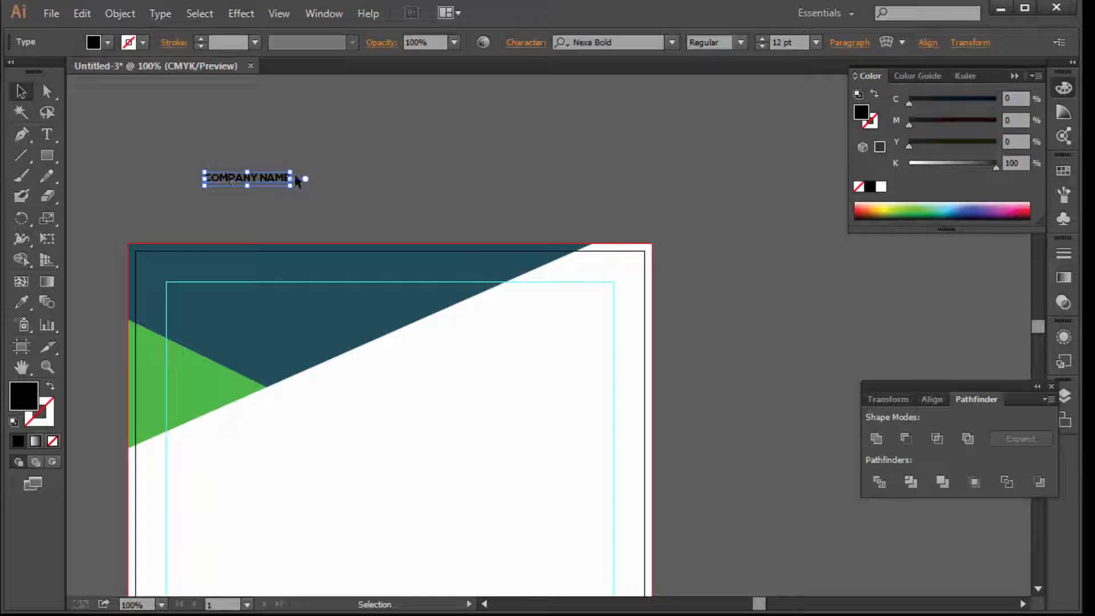
Make the heading white, about 21.63 pt, inside the teal band, and duplicate it below
drag(291, 179, 380, 311)
click(881, 187)
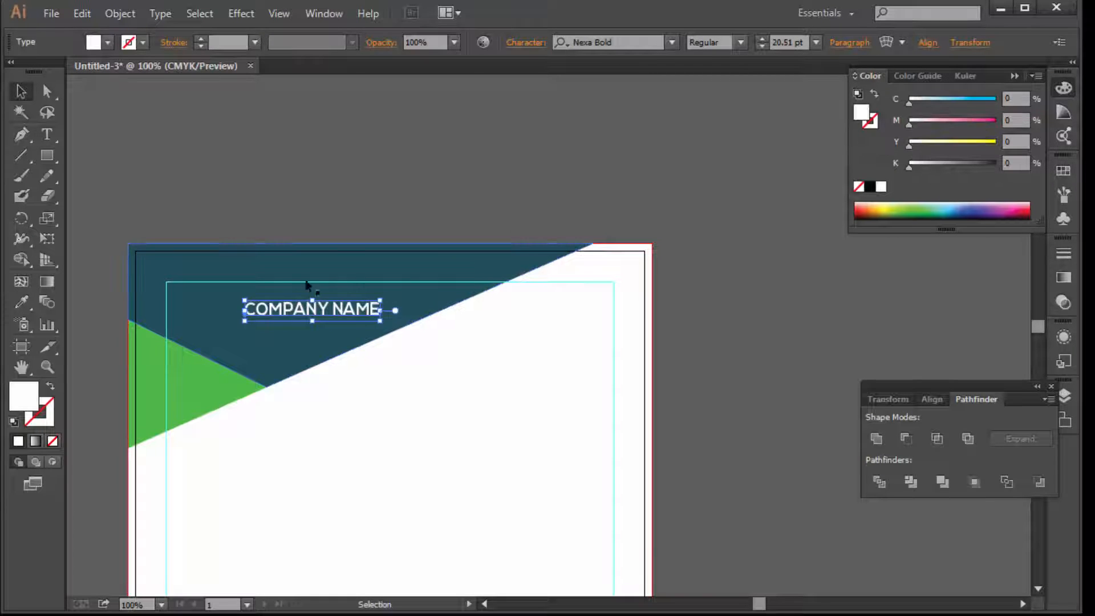
drag(245, 310, 247, 310)
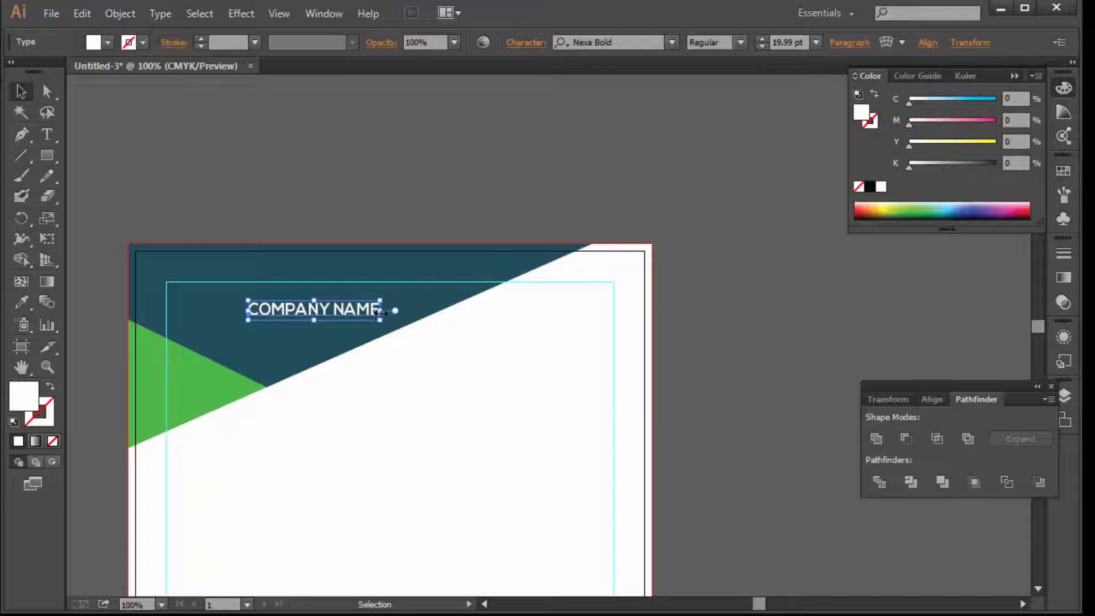
drag(380, 311, 392, 312)
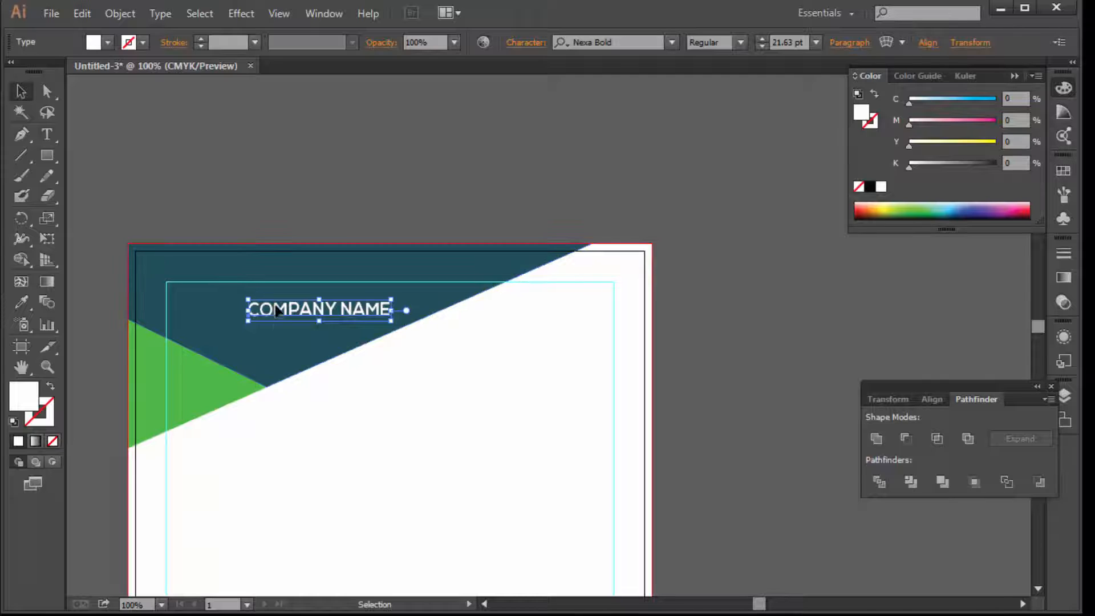
drag(276, 311, 290, 334)
Replace the copied line with 'Your Tagline Here' and reduce it to 15 pt
double_click(292, 341)
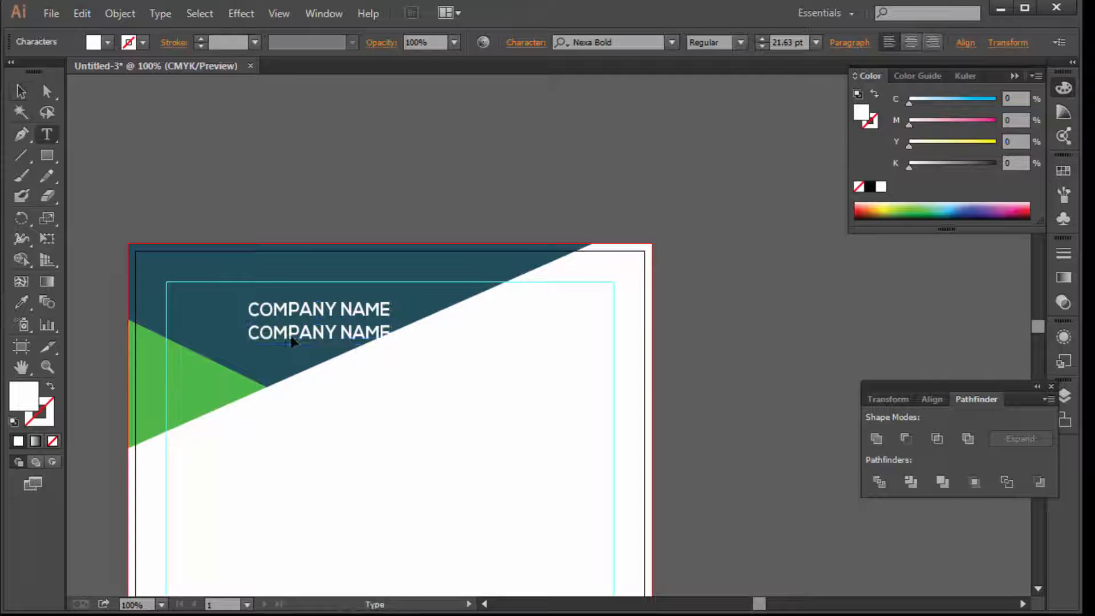
triple_click(286, 330)
text(Y)
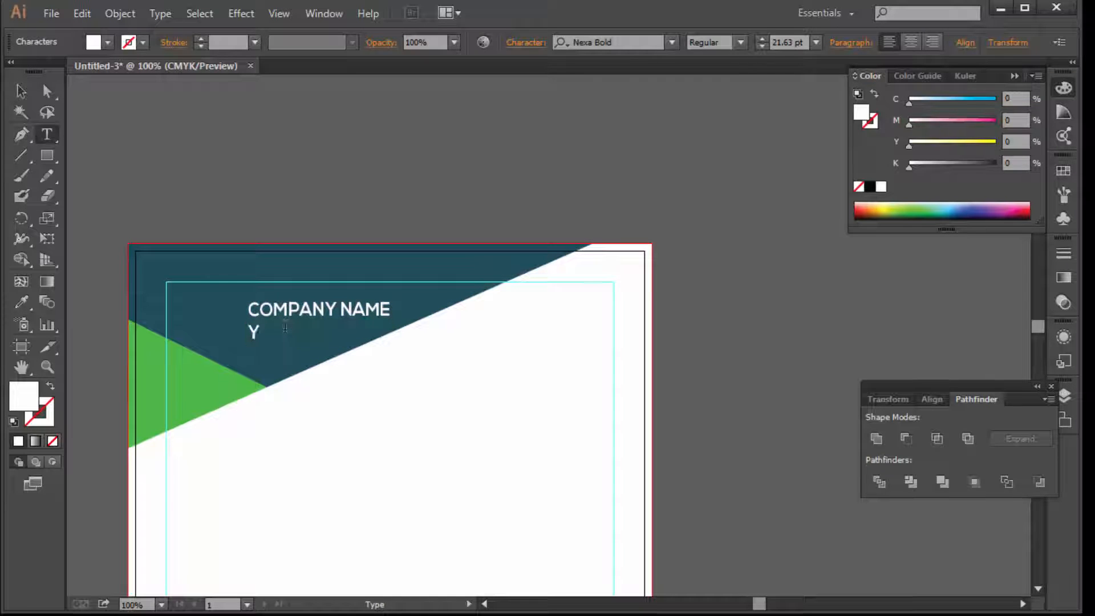
text(our Tagline Her)
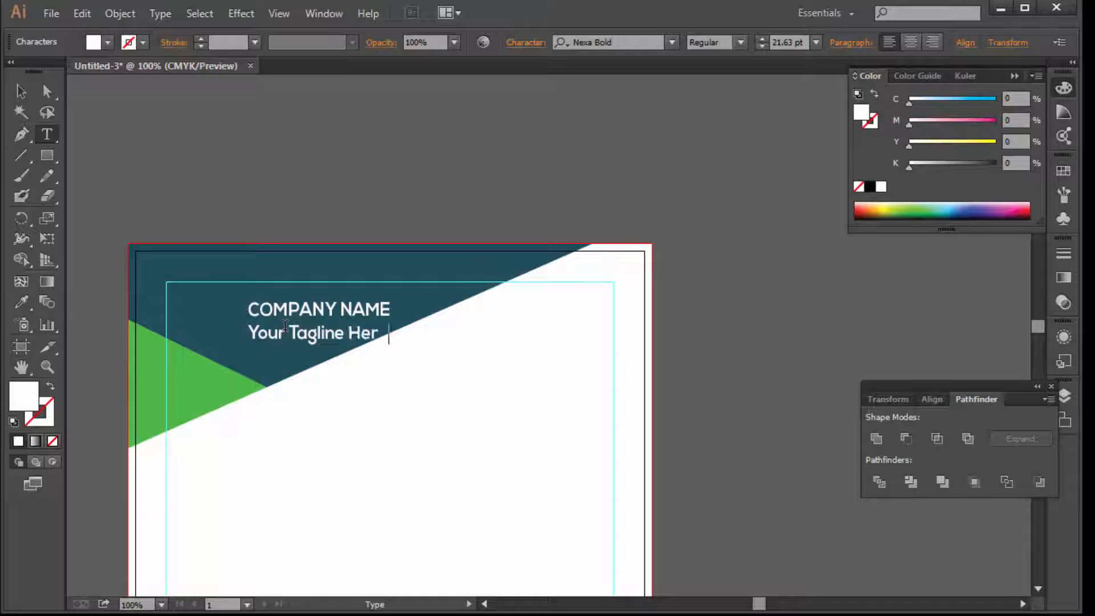
triple_click(293, 333)
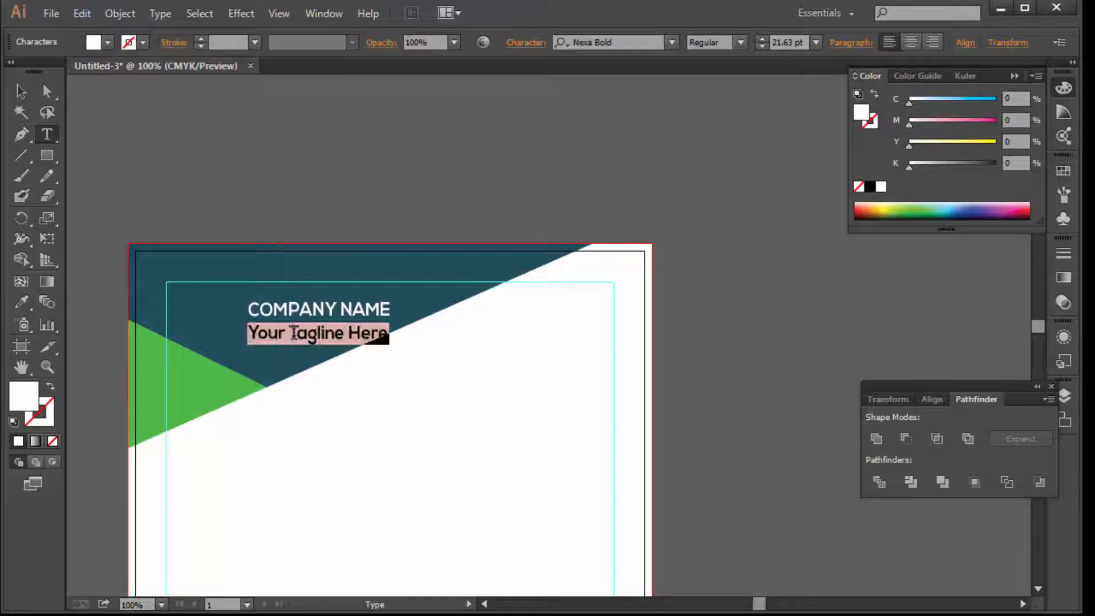
click(762, 46)
click(763, 46)
click(763, 47)
click(762, 46)
click(762, 46)
click(765, 47)
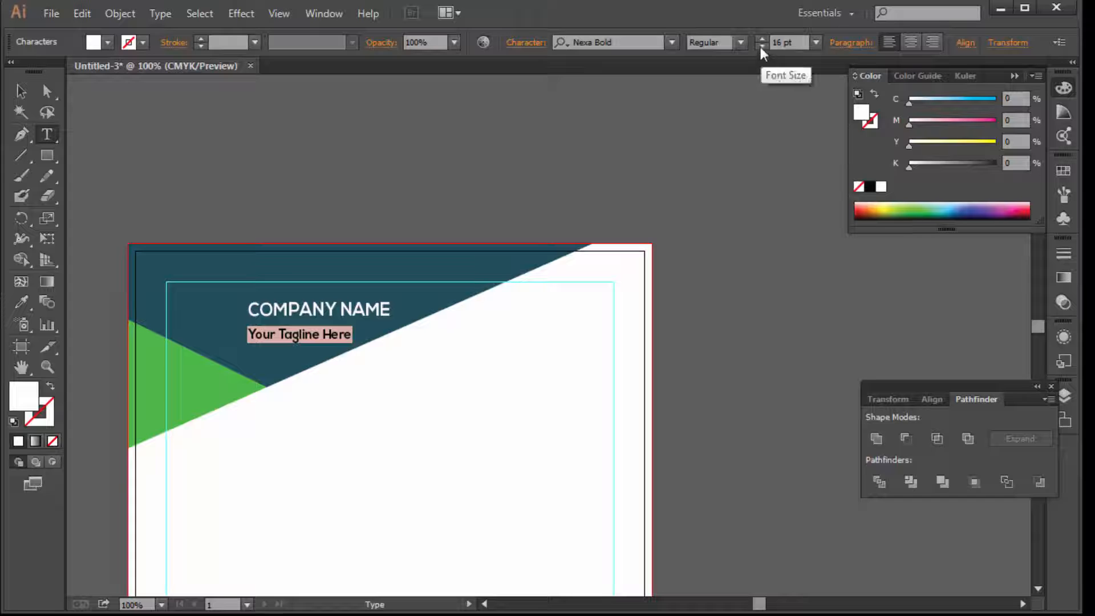
Nudge COMPANY NAME and the tagline slightly down
click(20, 93)
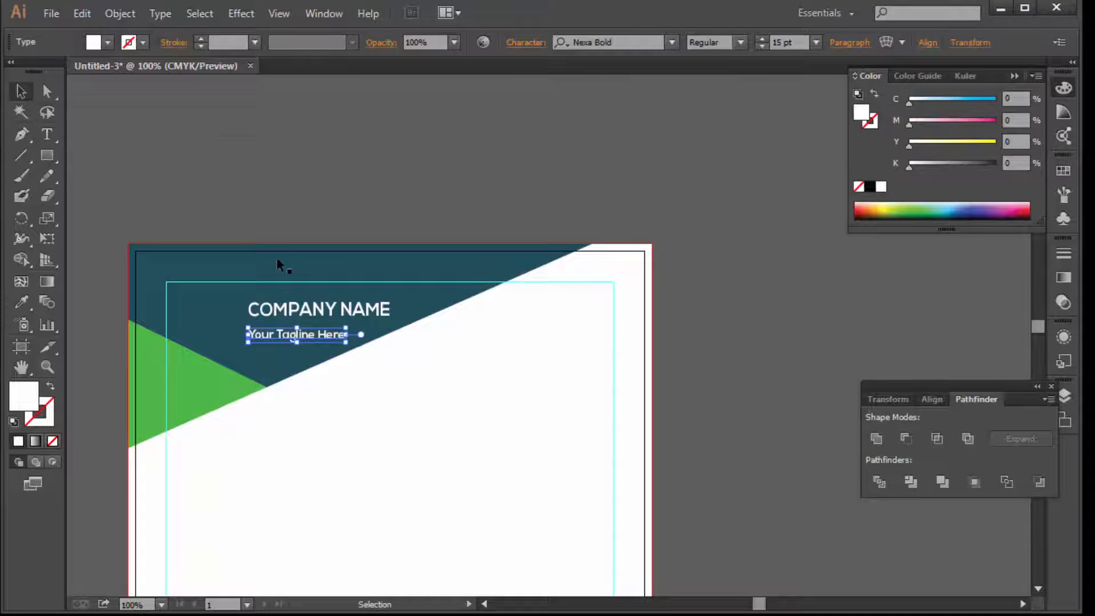
click(282, 305)
key(Down)
key(Down)
key(Down)
key(Down)
key(Down)
key(Down)
key(Down)
key(Down)
key(Down)
key(Down)
key(Down)
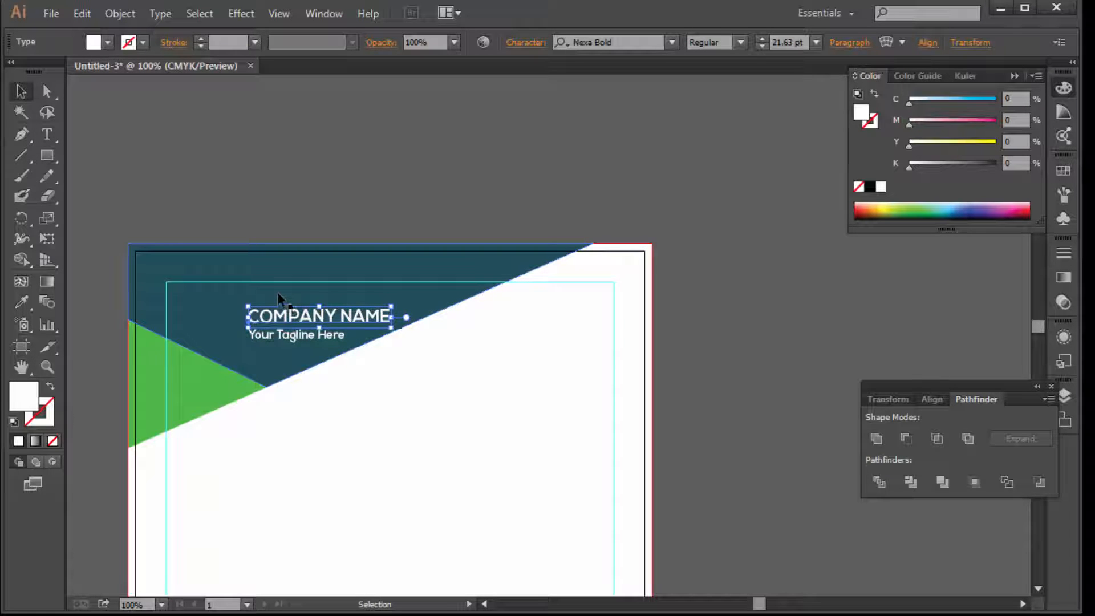
click(281, 165)
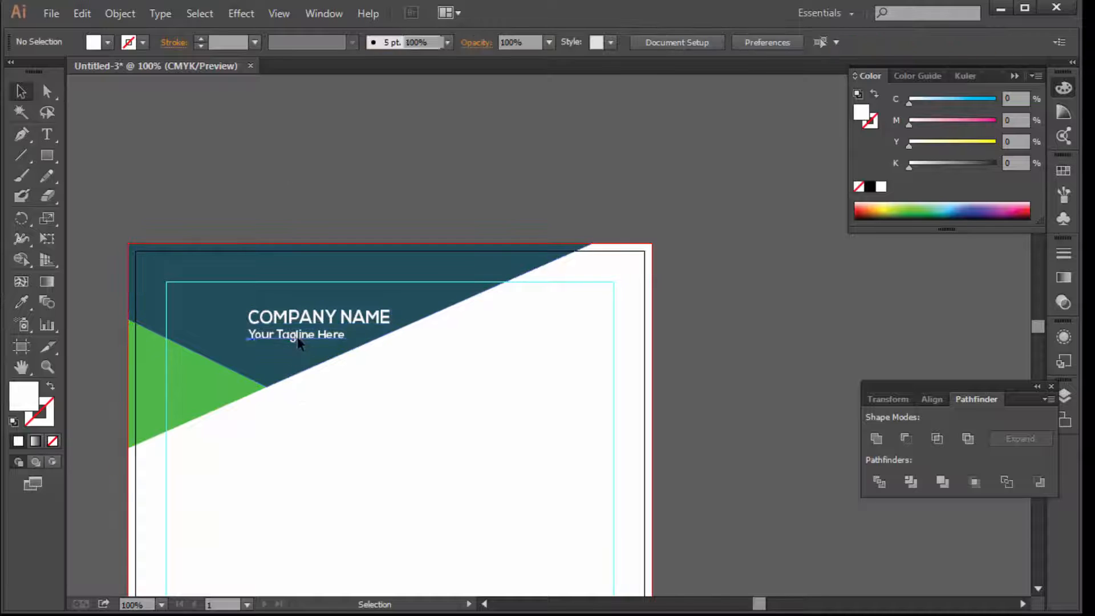
click(298, 341)
key(Down)
key(Down)
key(Down)
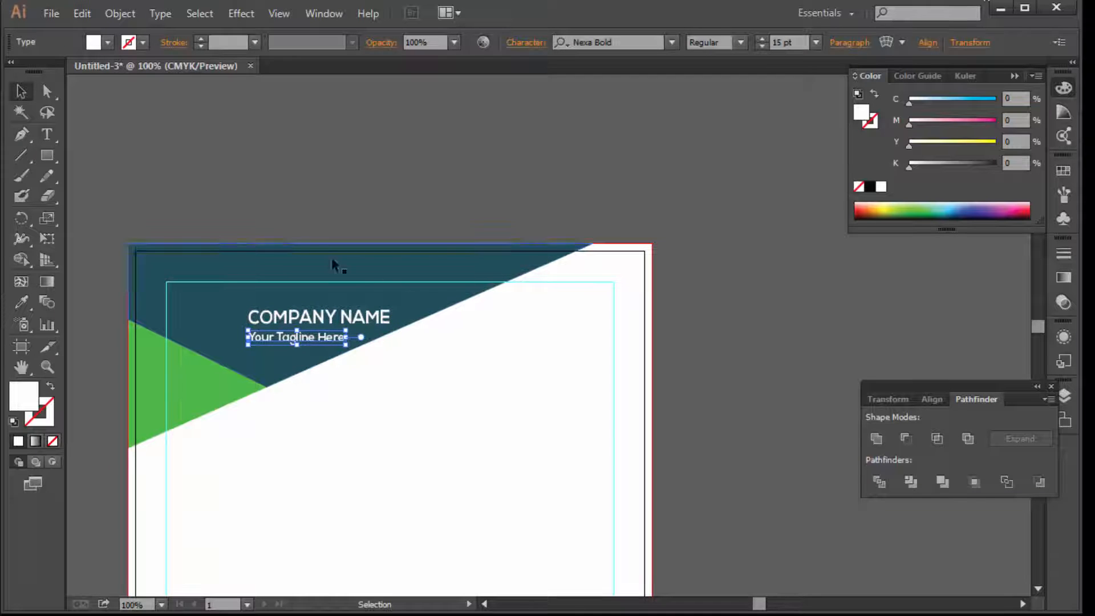
click(275, 169)
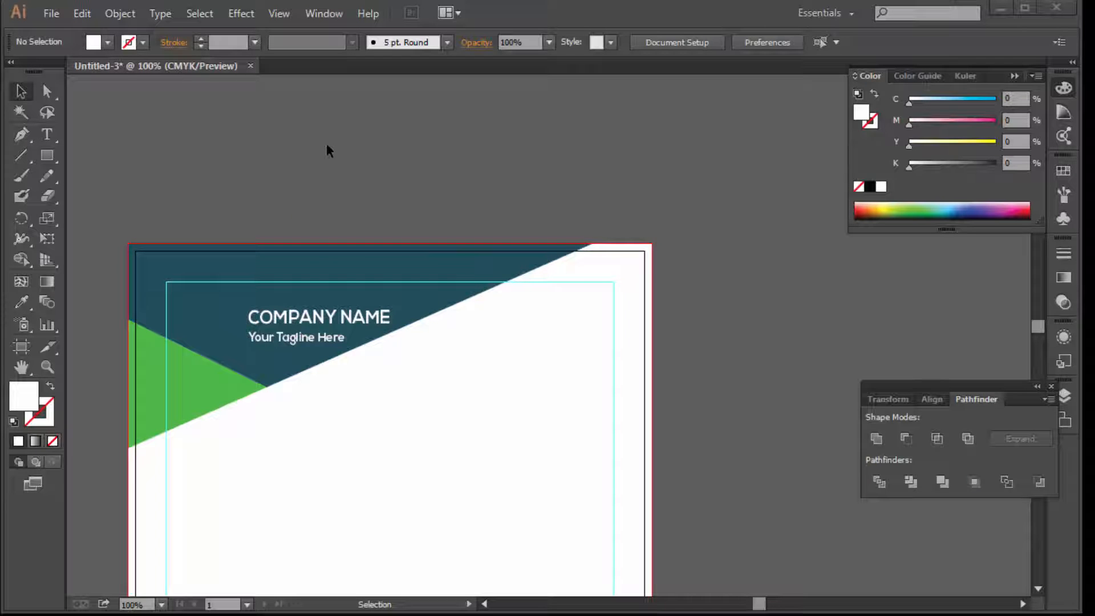
Open Symble.ai from the Desktop despite missing fonts and select its contact icons
click(49, 14)
click(73, 76)
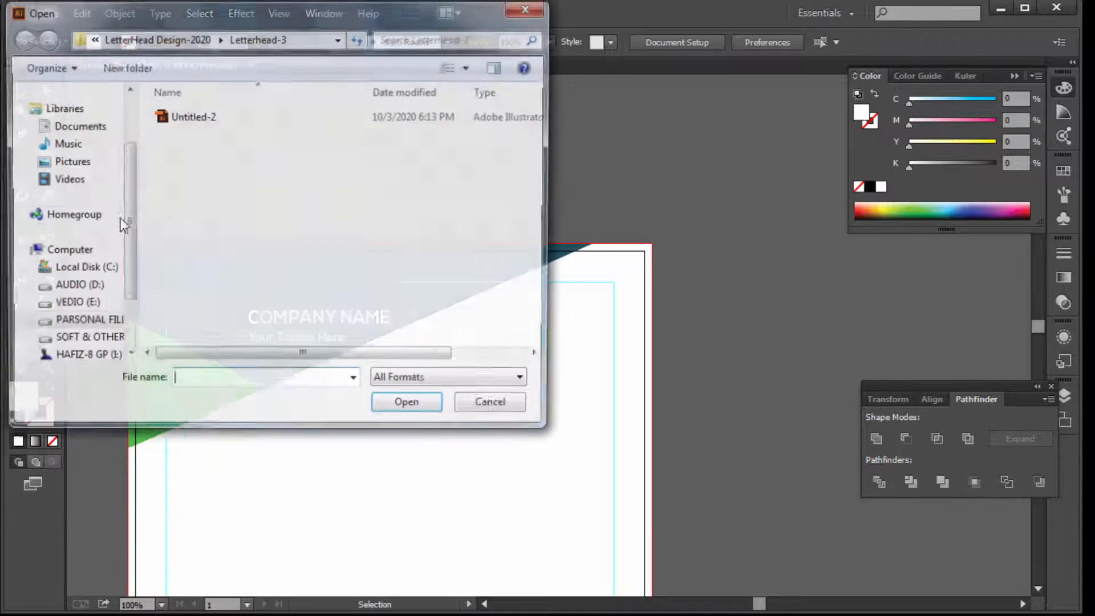
drag(122, 184, 132, 114)
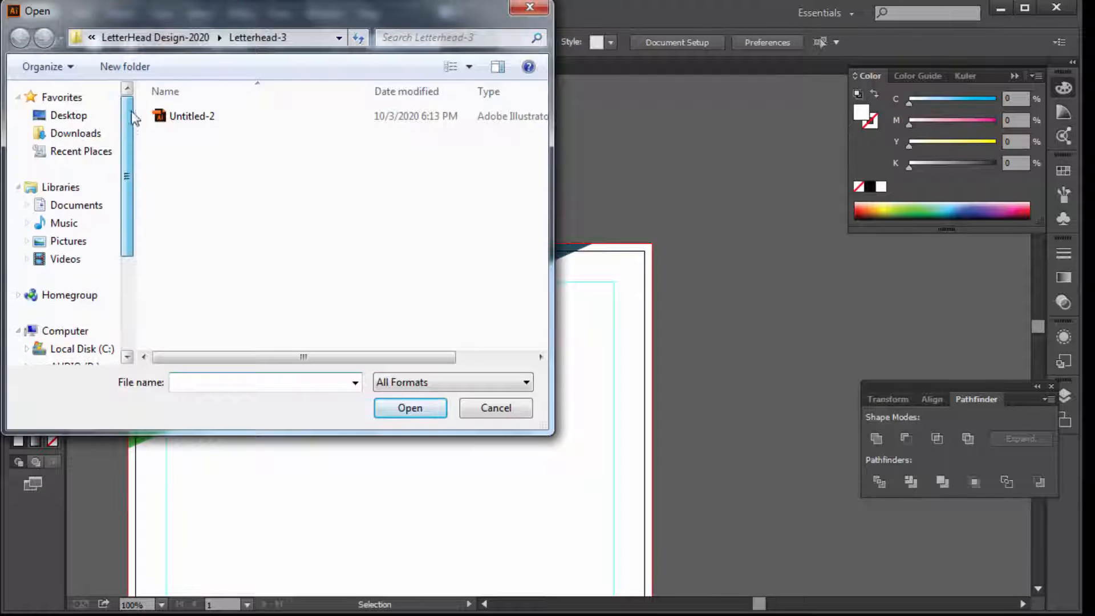
click(46, 115)
scroll(246, 265, down, 3)
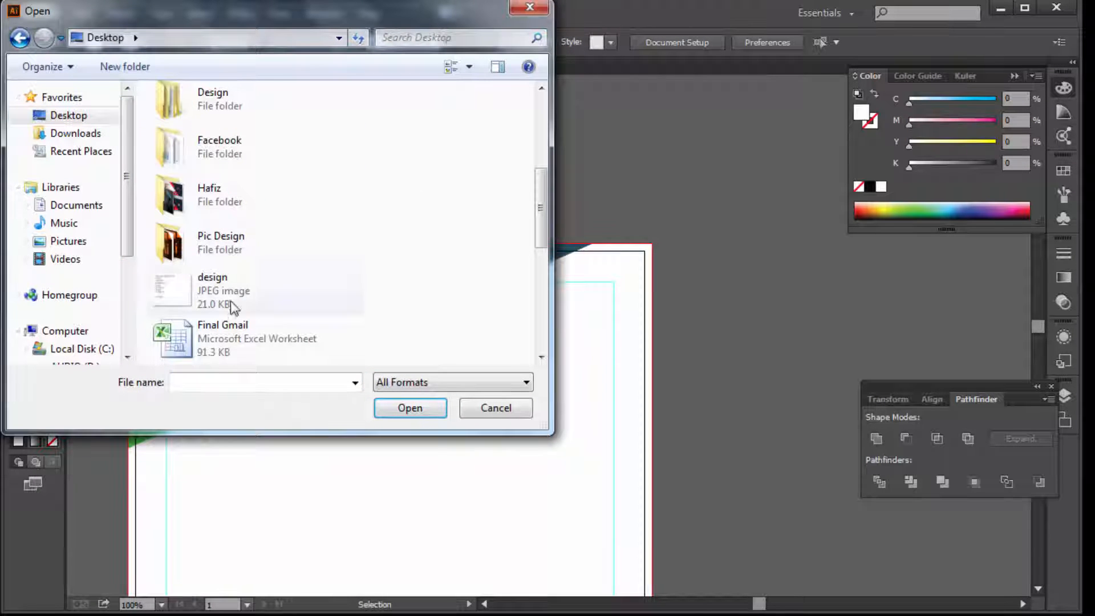
scroll(232, 306, down, 5)
double_click(217, 244)
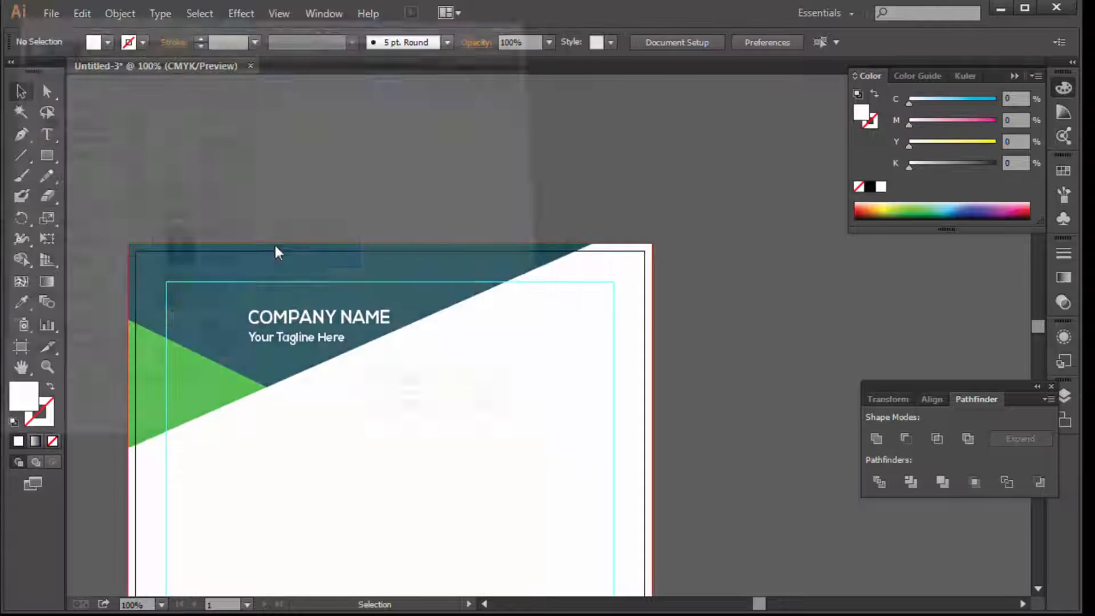
click(586, 390)
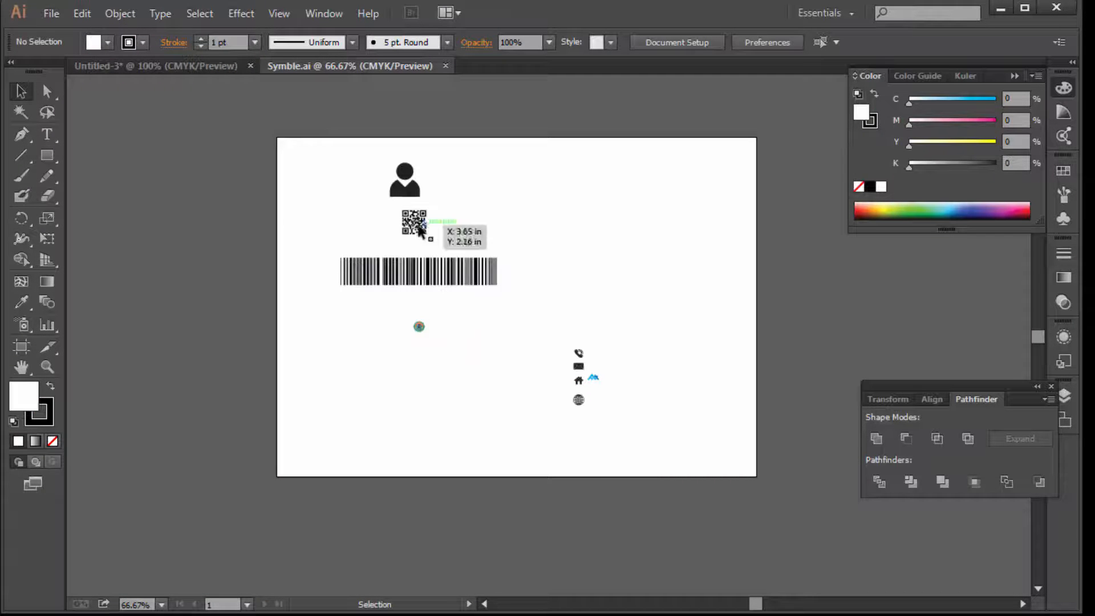
drag(633, 338, 562, 415)
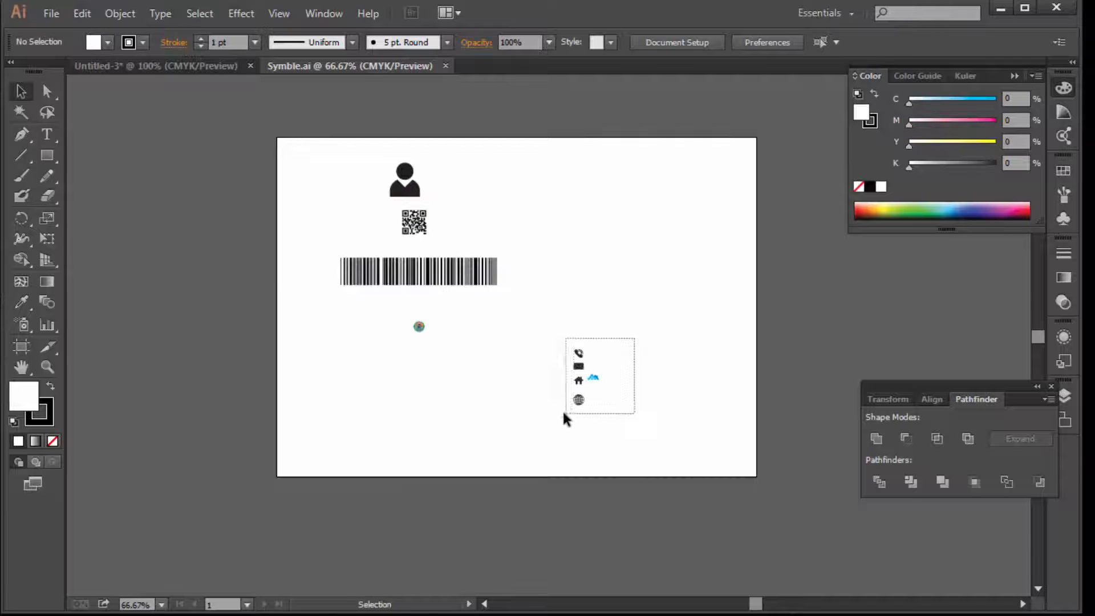
Paste the contact icons into the letterhead, right of the page
click(152, 66)
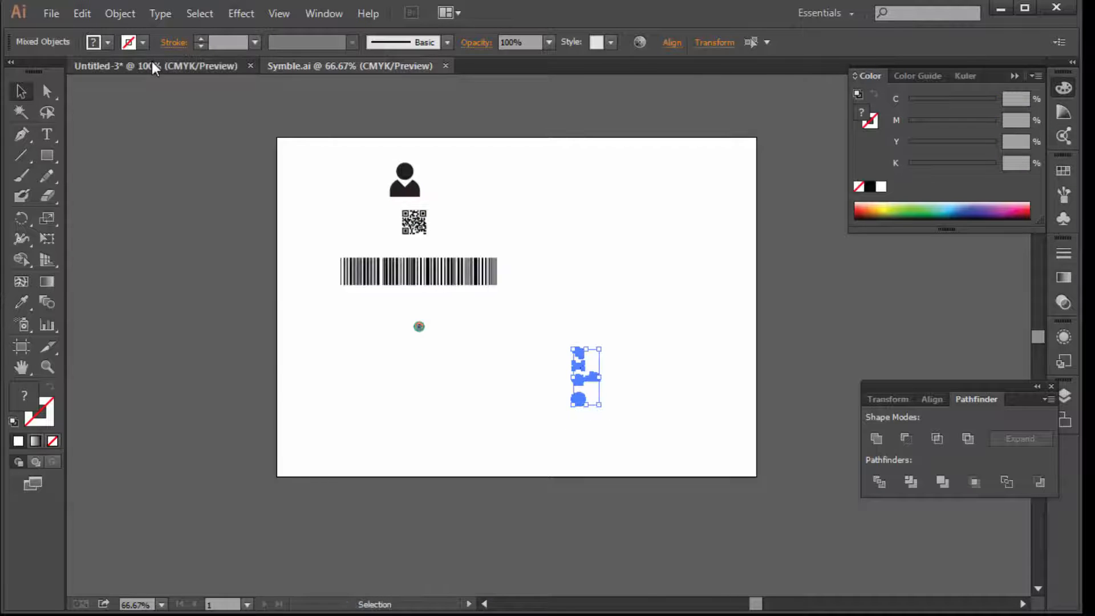
key(ctrl+v)
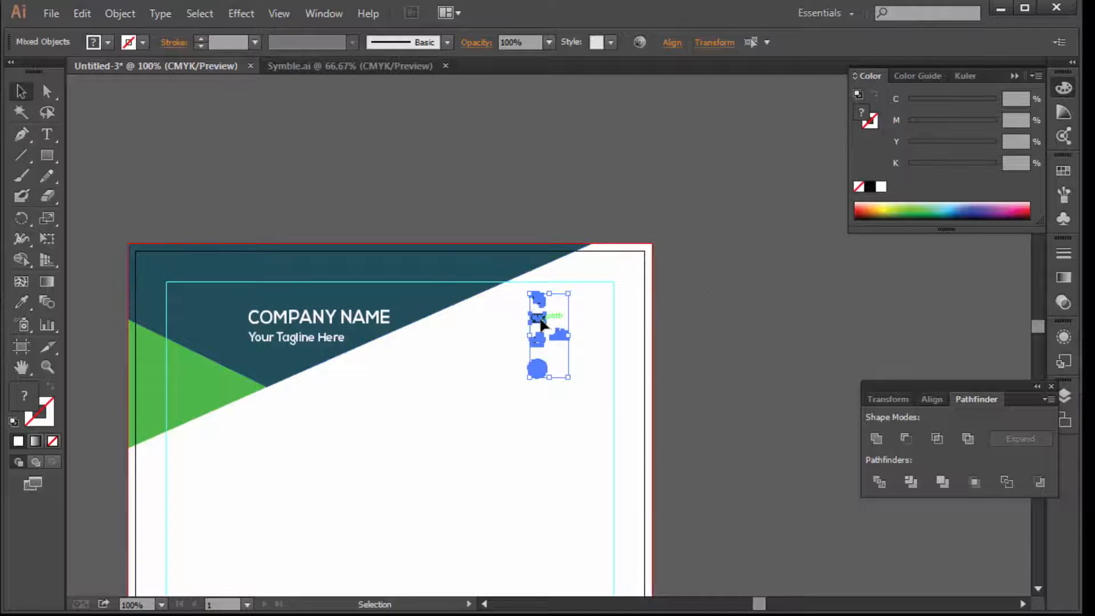
drag(538, 317, 727, 298)
click(751, 330)
Colour the house logo green C70 M0 Y100 K0 and place it left of COMPANY NAME
click(751, 317)
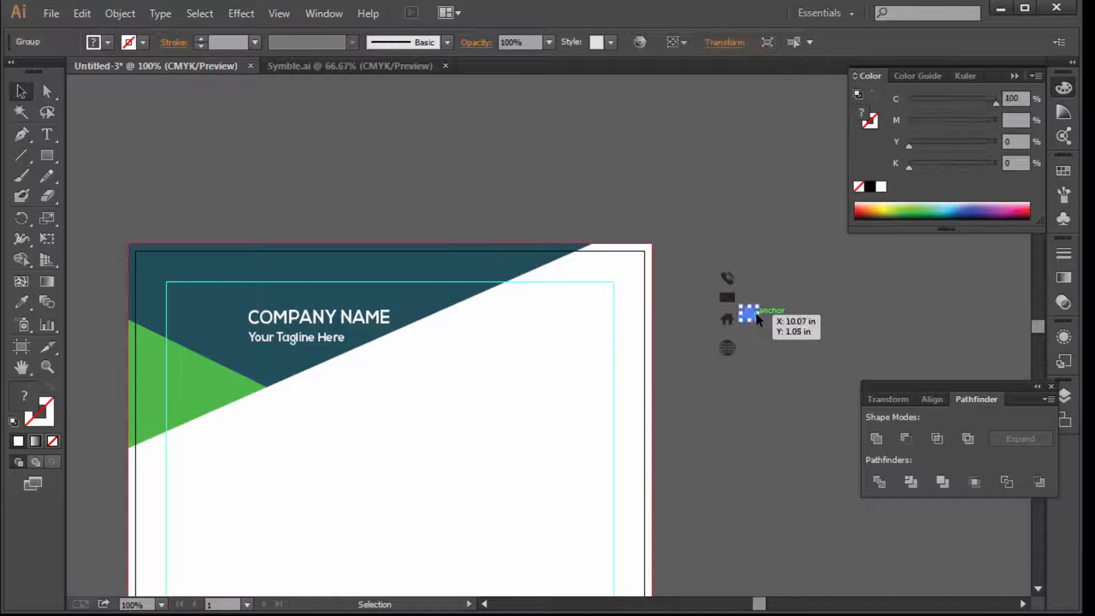
drag(756, 313, 801, 317)
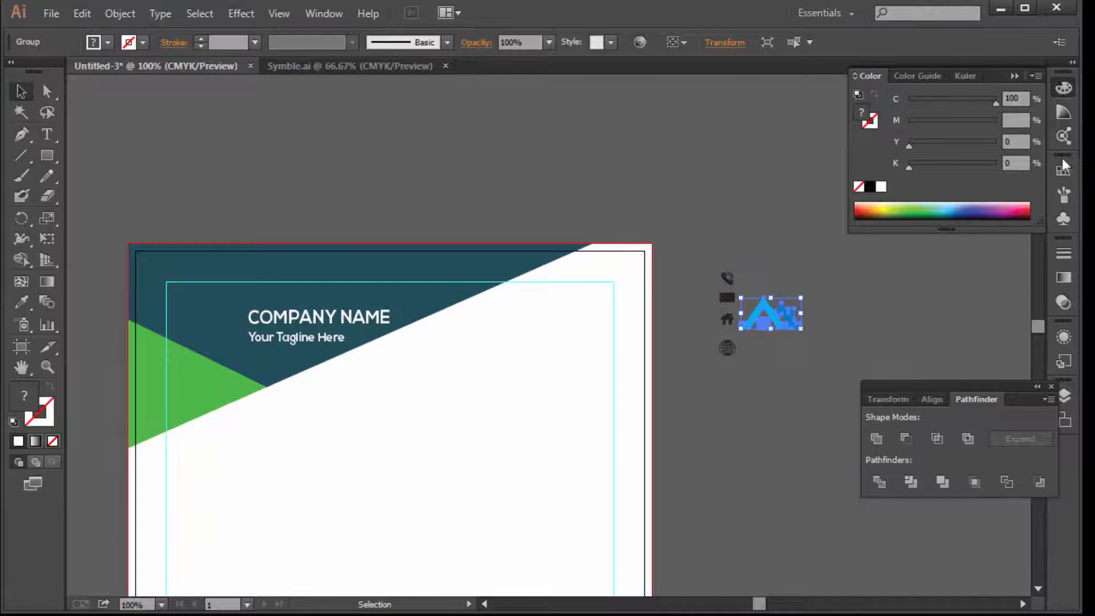
click(899, 204)
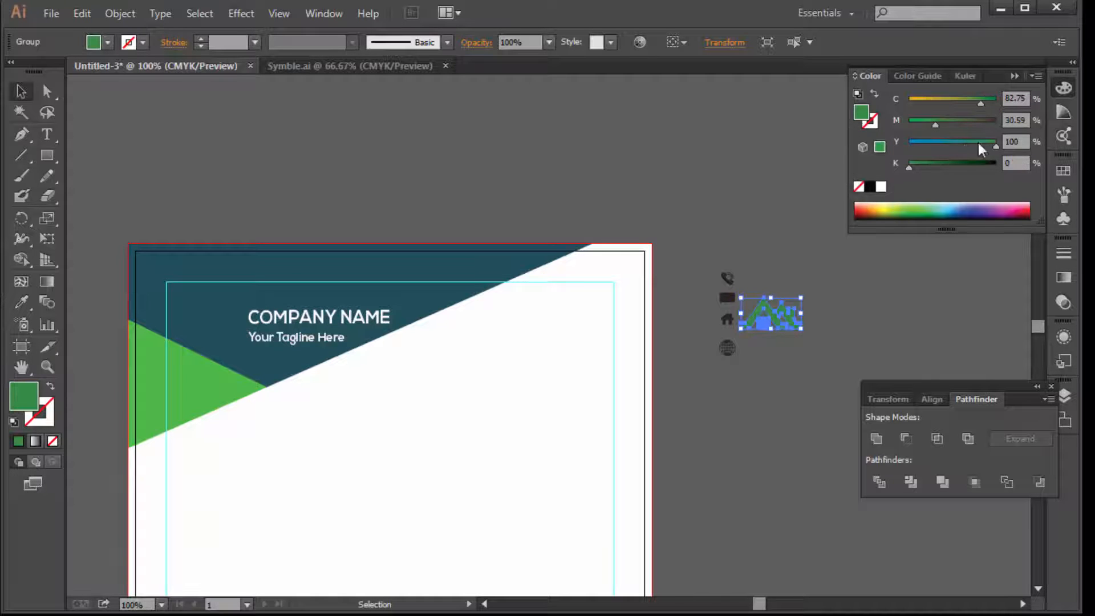
drag(922, 122, 909, 122)
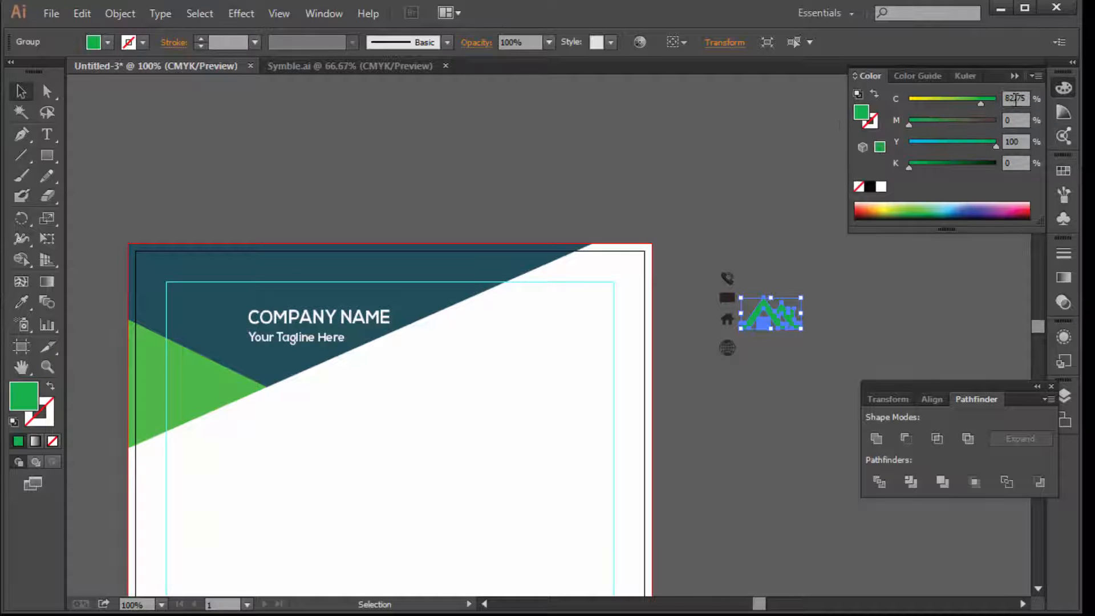
click(1015, 99)
key(Return)
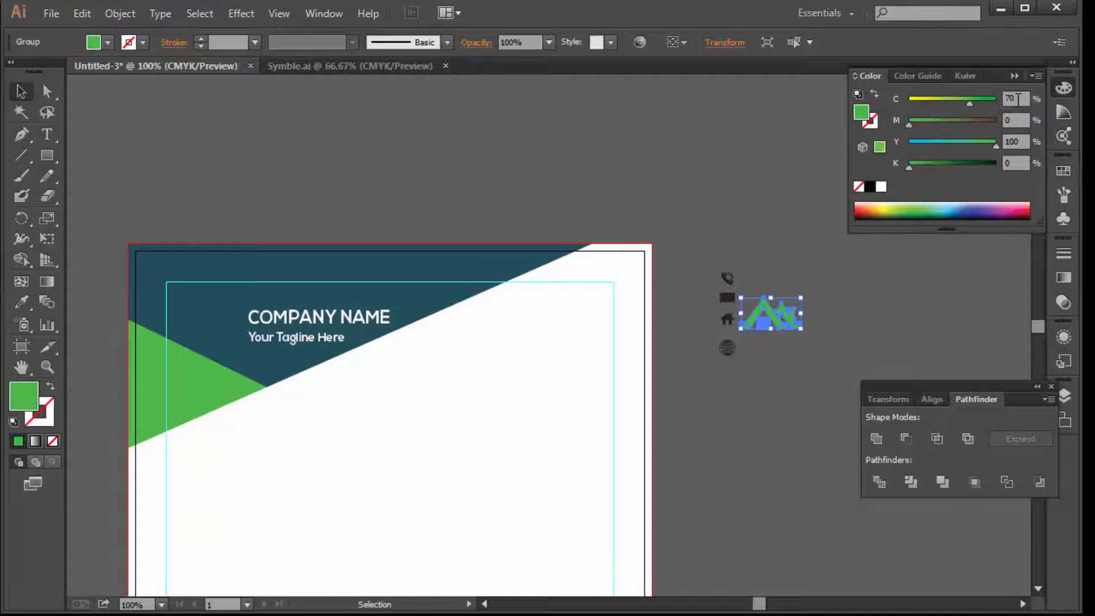
drag(801, 317, 235, 317)
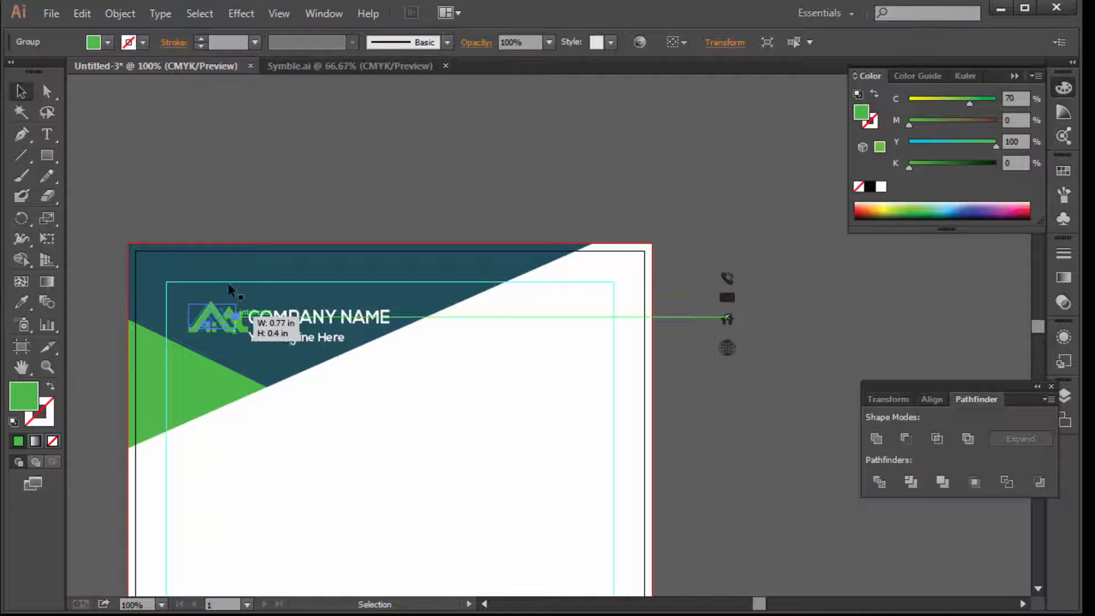
Shrink the logo to about 0.71 × 0.37 in and nudge it right
click(268, 221)
ctrl+click(349, 265)
ctrl+click(361, 301)
key(Tab)
drag(601, 483, 208, 273)
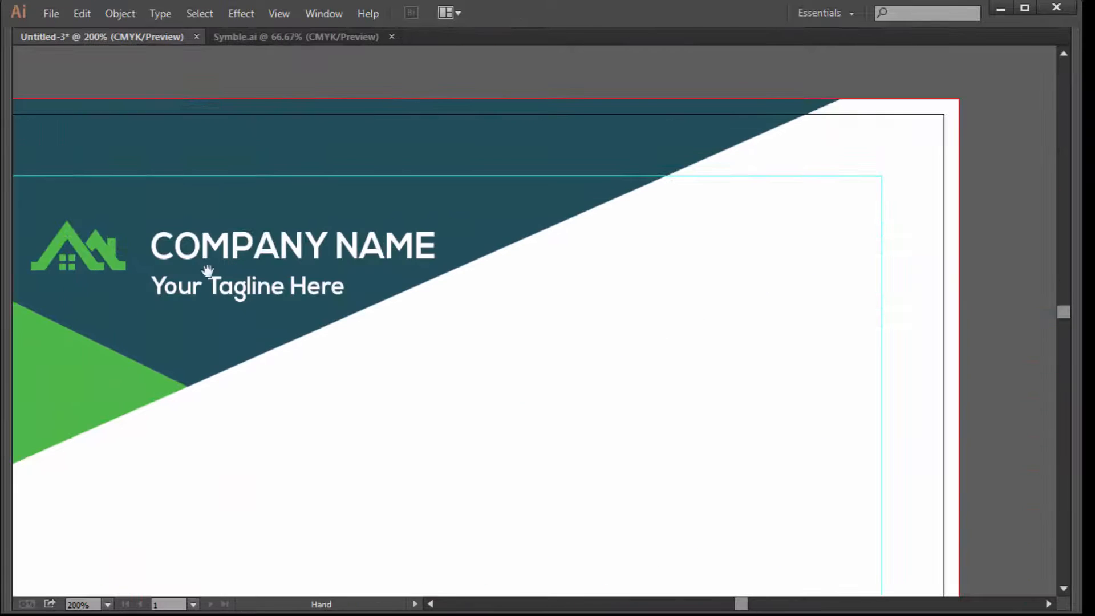
drag(104, 251, 163, 256)
click(188, 68)
Move the company name and tagline left and up beside the logo
click(282, 300)
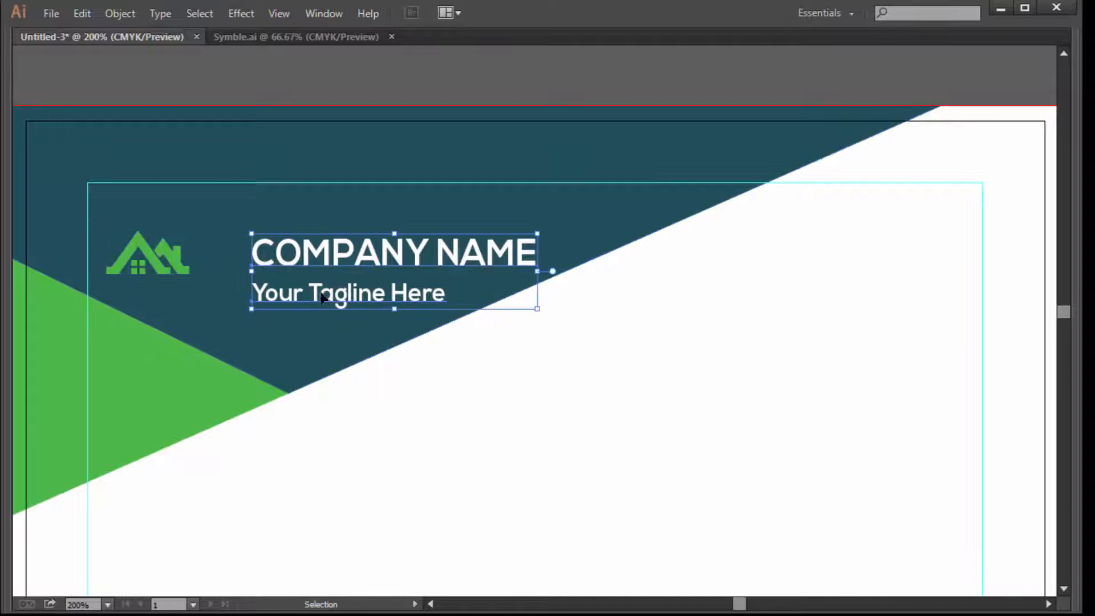
drag(317, 296, 258, 296)
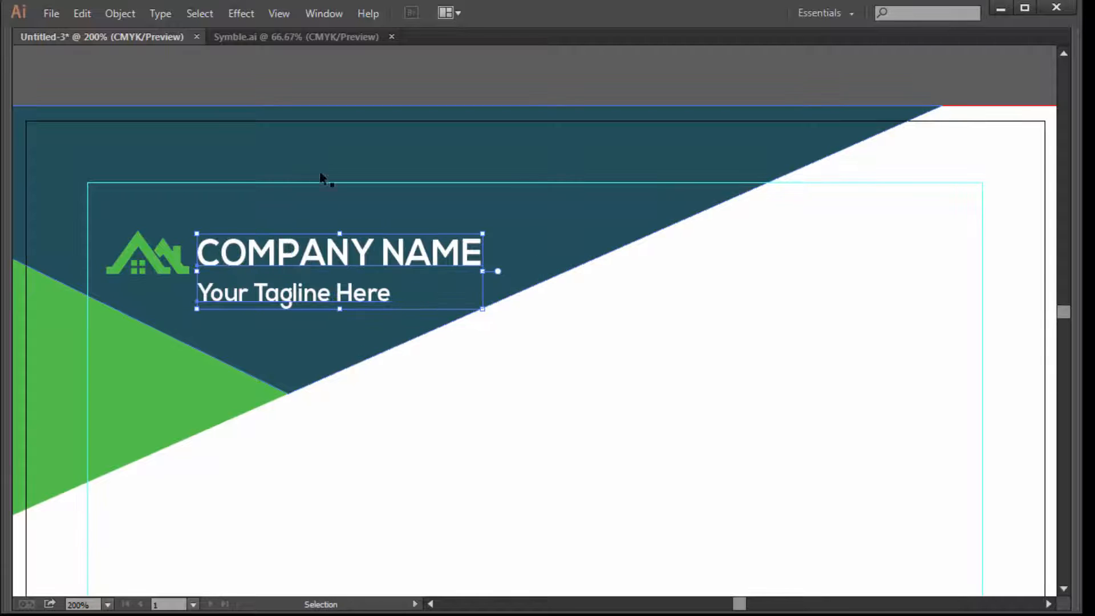
drag(265, 254, 266, 240)
Nudge the name and tagline slightly left and bring the off-page icons into view
key(ctrl+shift+a)
key(a)
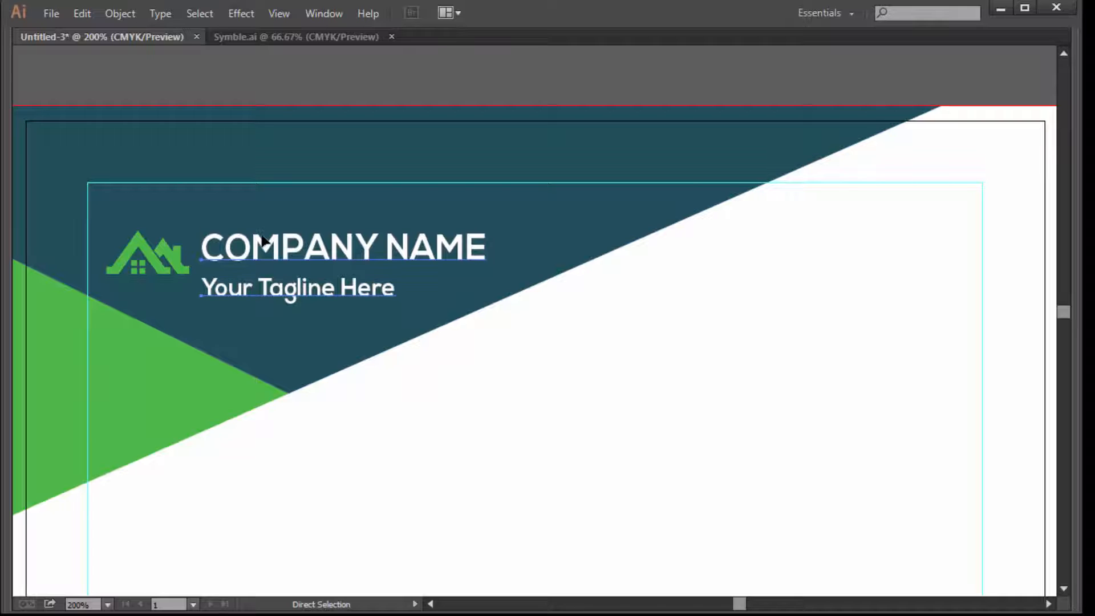
key(Left)
ctrl+alt+click(585, 264)
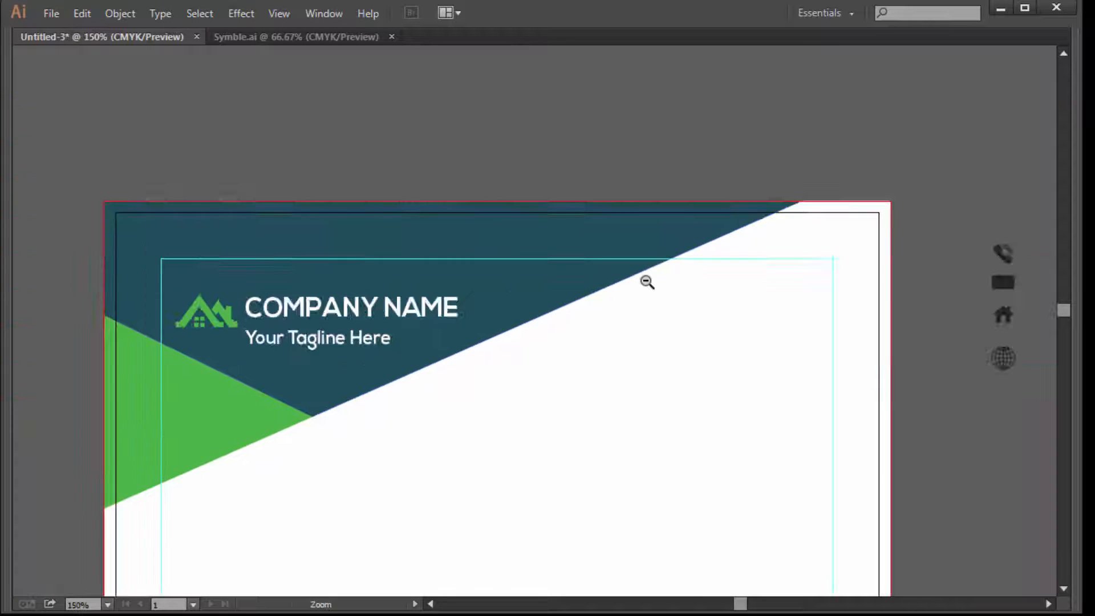
ctrl+alt+click(647, 282)
drag(647, 376, 655, 405)
ctrl+click(618, 370)
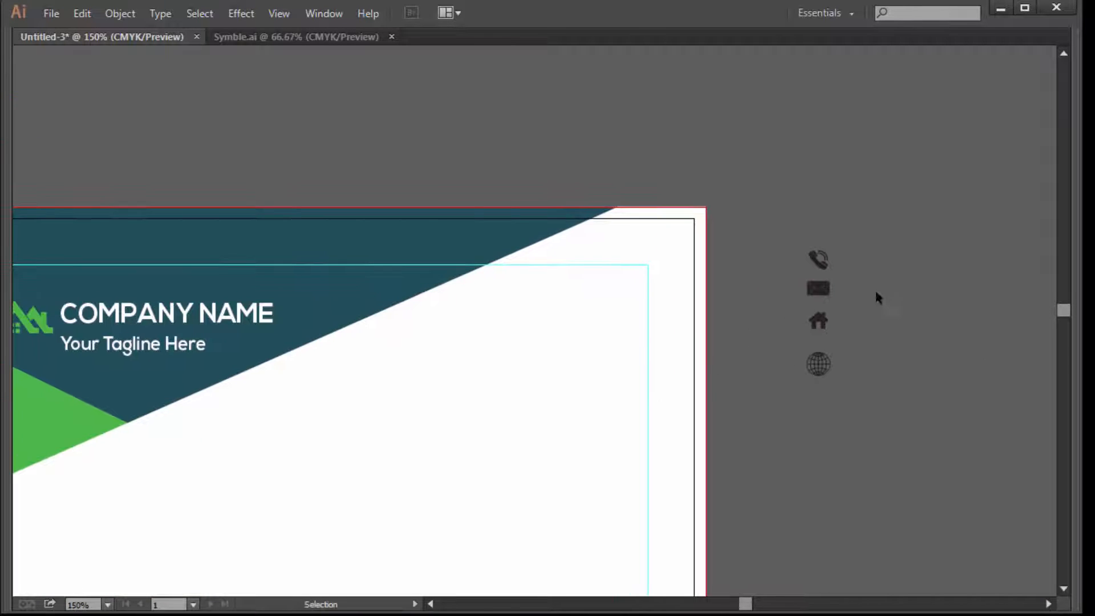
Move the phone, mail and house icons onto the page's right side and space them vertically
drag(801, 324, 802, 323)
drag(820, 321, 593, 407)
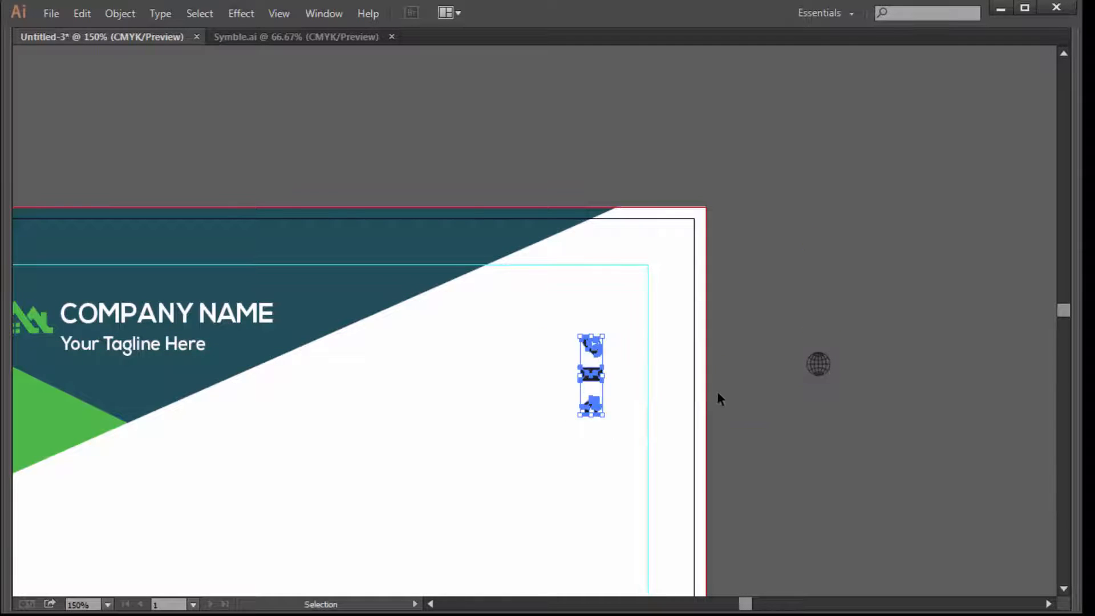
click(735, 413)
click(602, 409)
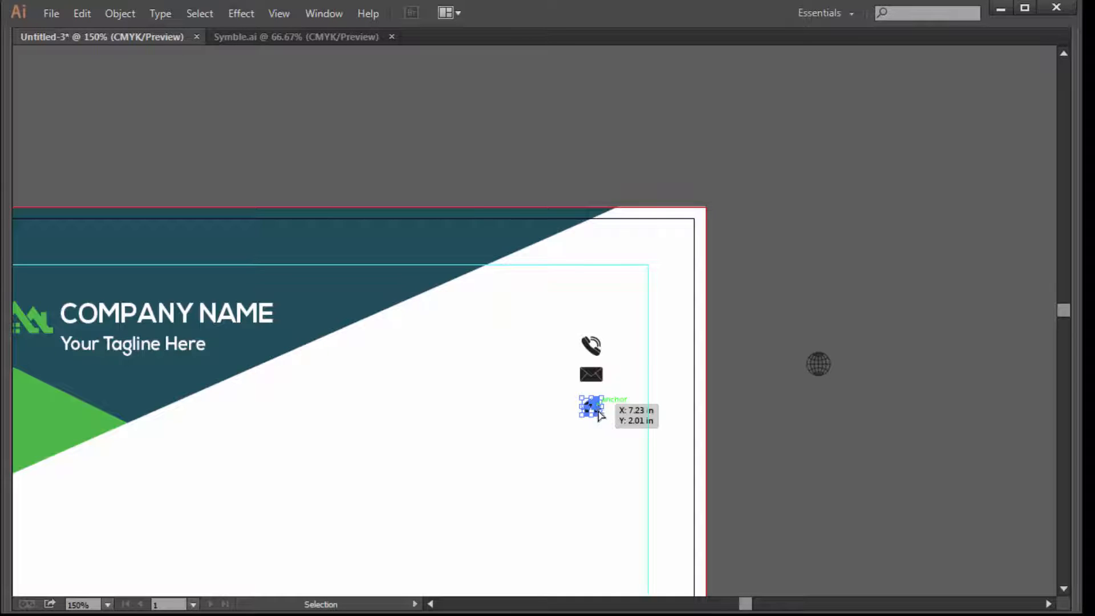
drag(599, 411, 601, 431)
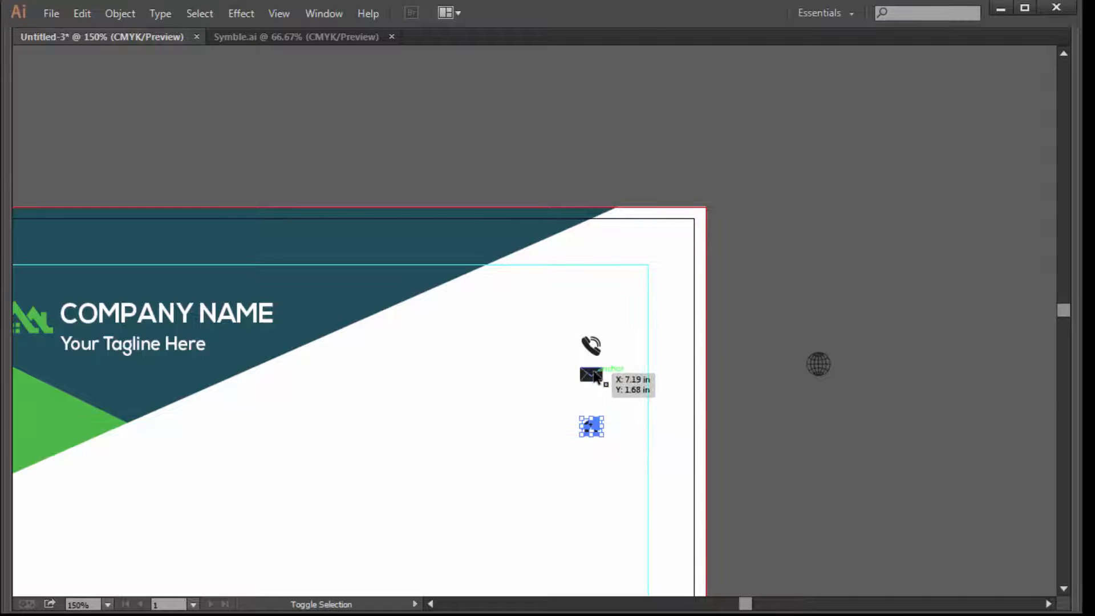
drag(596, 378, 587, 393)
Nudge the mail icon down slightly to even the spacing, then restore the panels
click(479, 129)
key(z)
key(v)
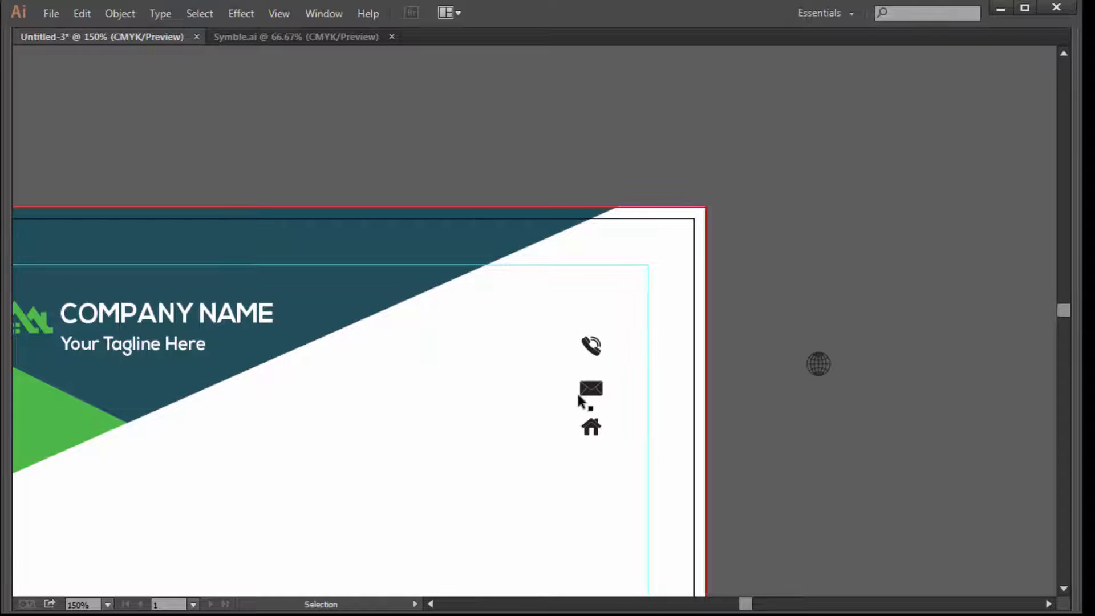
click(591, 392)
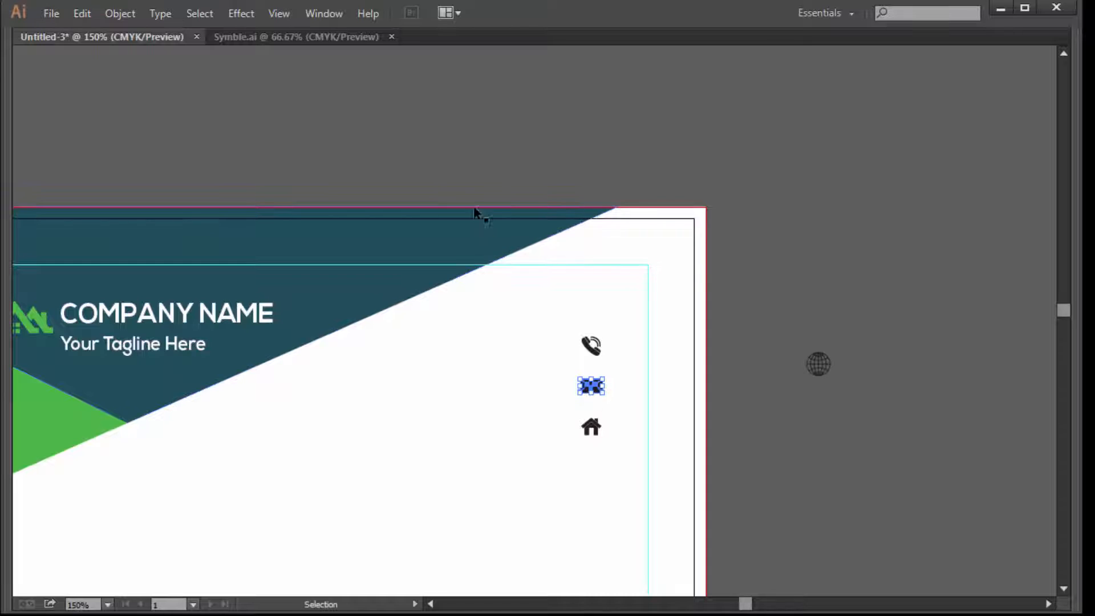
click(361, 176)
key(Tab)
Type the phone number as a new text object above the page
click(47, 132)
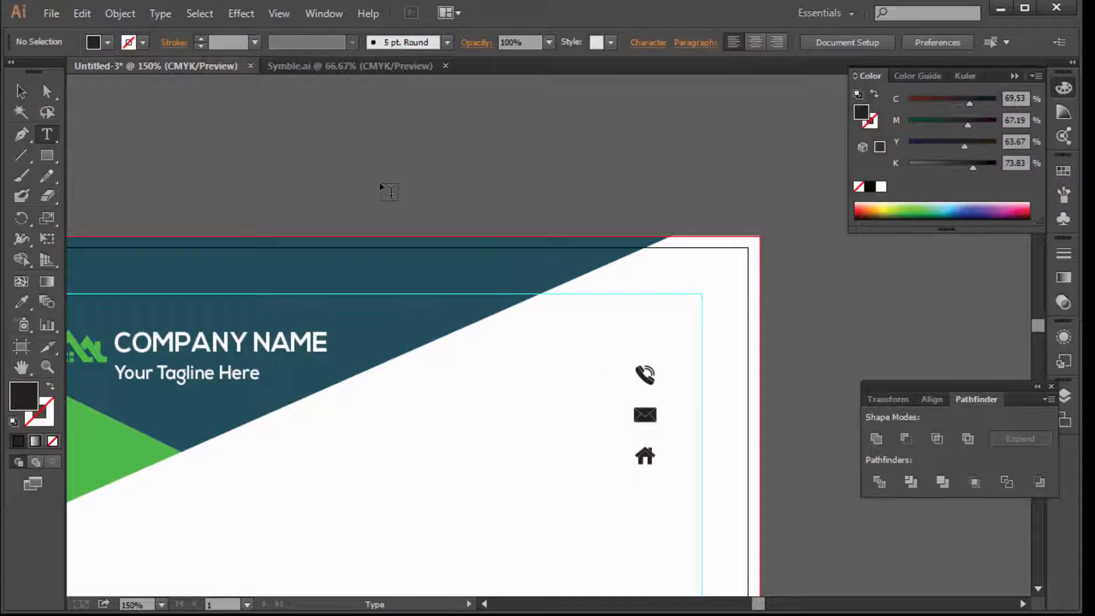
click(379, 178)
text(+)
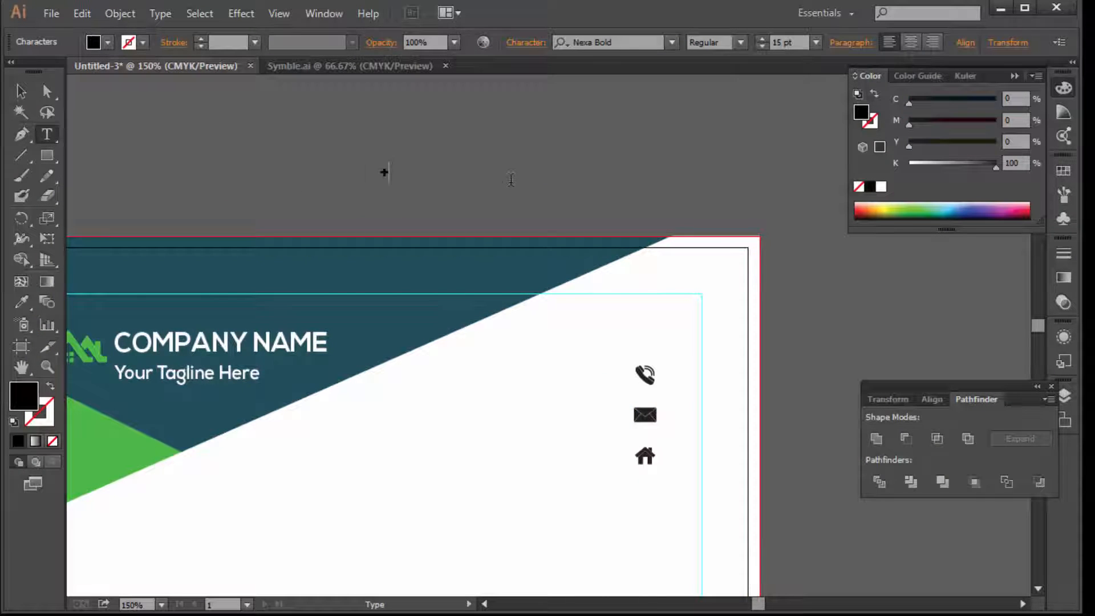
text(881234)
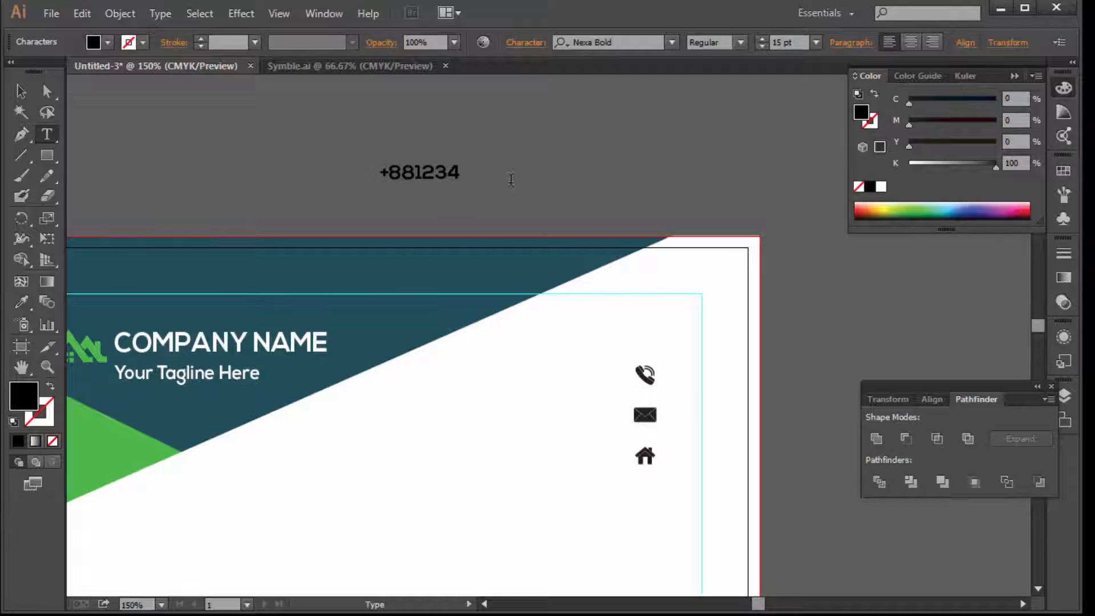
text(56789)
click(21, 90)
Set the phone number's font to Nexa Light at 12 pt
click(617, 42)
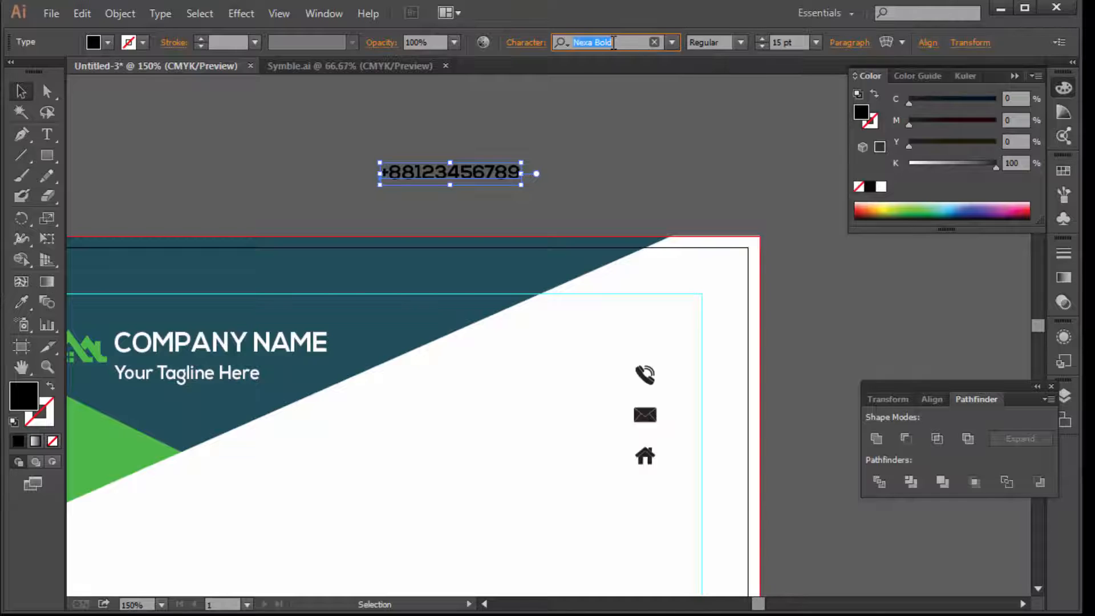
text(ne)
click(587, 79)
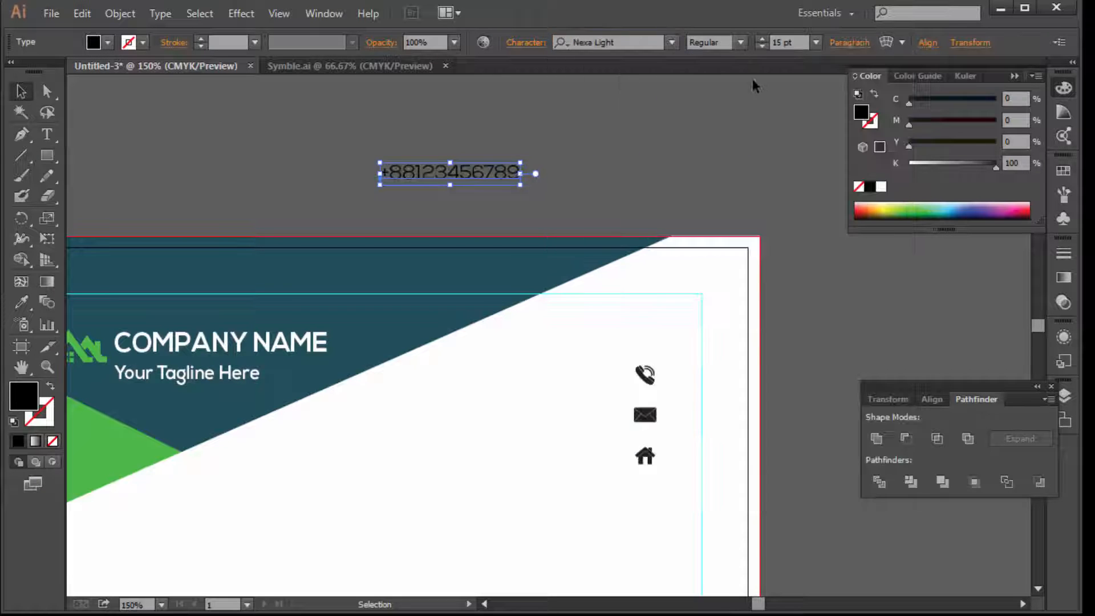
click(762, 47)
click(763, 47)
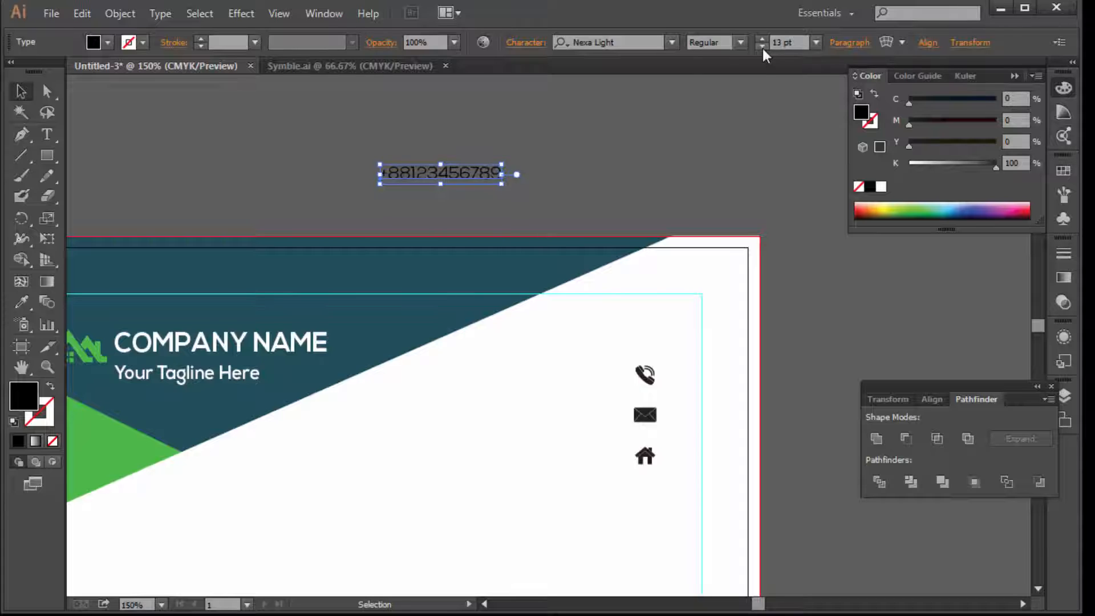
click(762, 46)
Move the phone number onto the page just left of the phone icon
drag(455, 177, 531, 186)
click(929, 400)
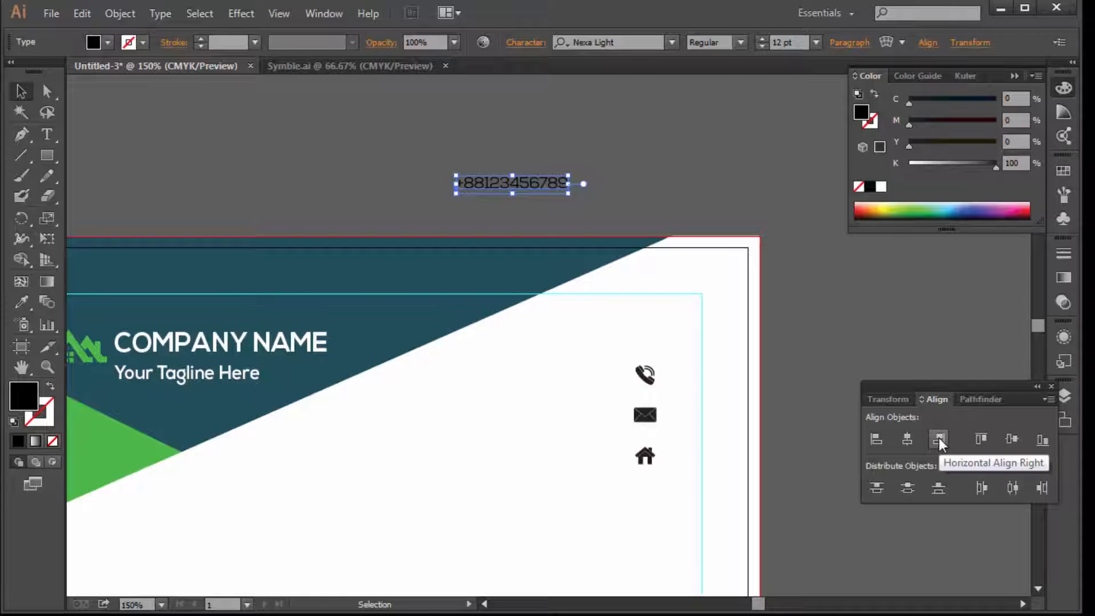
drag(561, 193, 572, 315)
click(693, 365)
key(space)
click(582, 291)
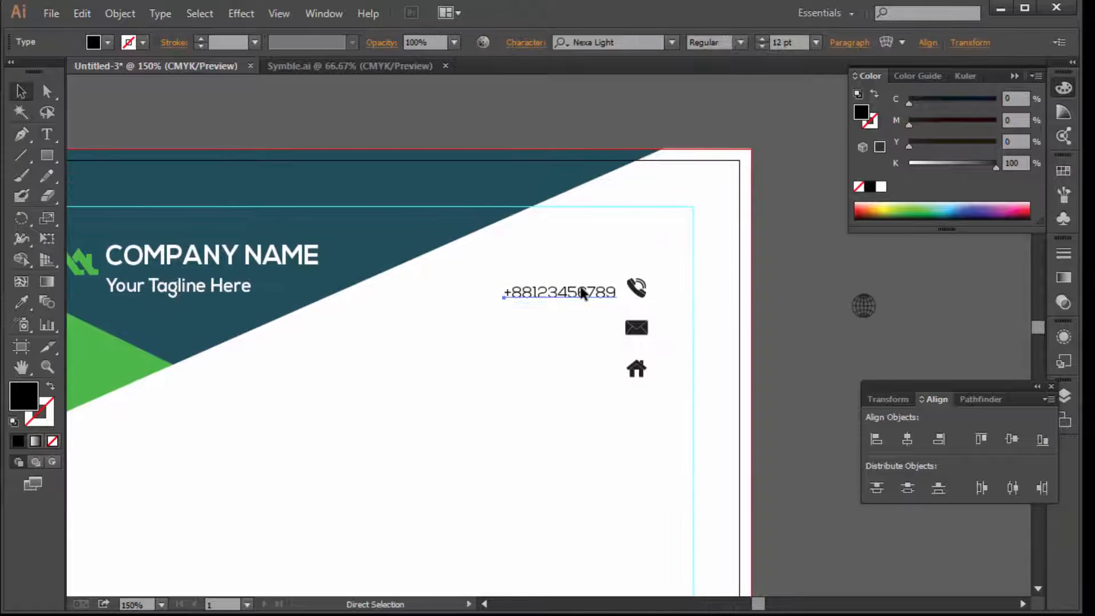
Duplicate the phone line downward and retype it as the company e-mail address beside the envelope
drag(585, 290, 583, 330)
double_click(580, 337)
key(ctrl+a)
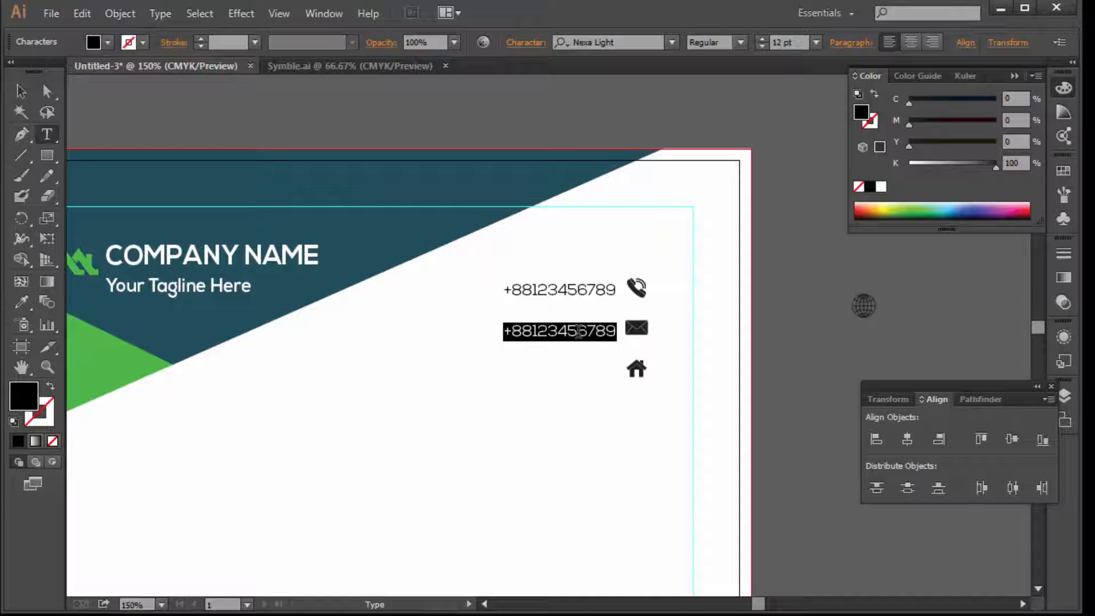
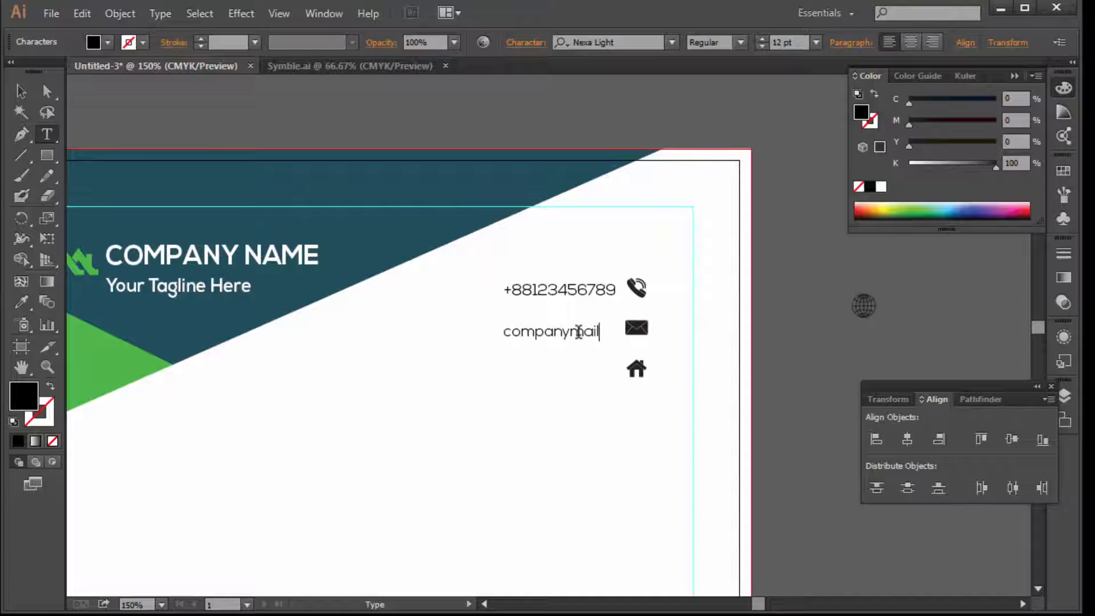
click(21, 90)
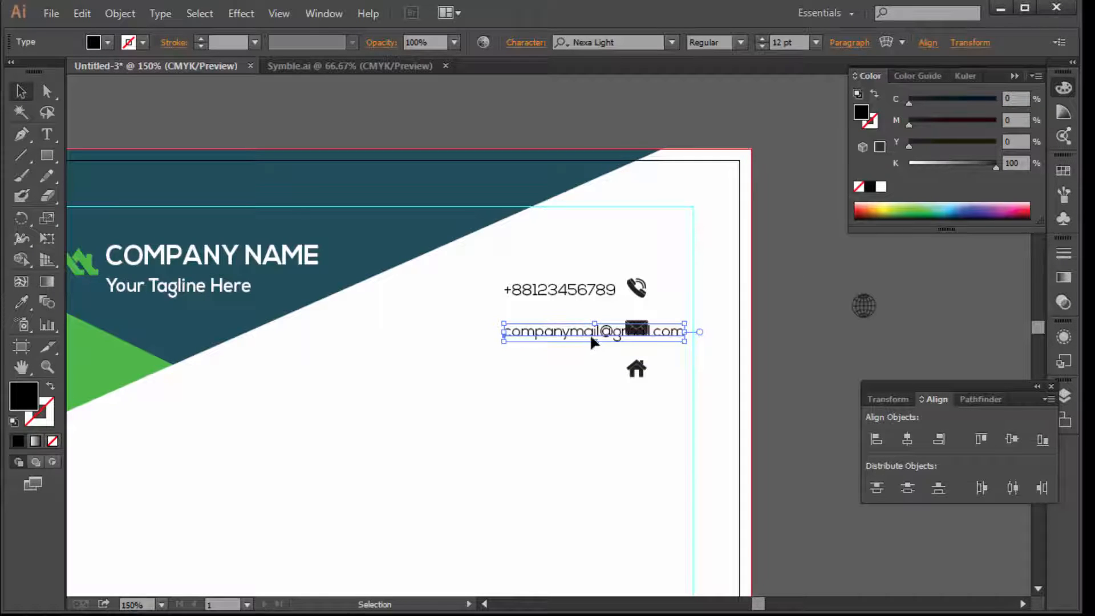
drag(601, 335, 559, 375)
Retype the copy beside the house icon as 'Your Location Here'
double_click(559, 374)
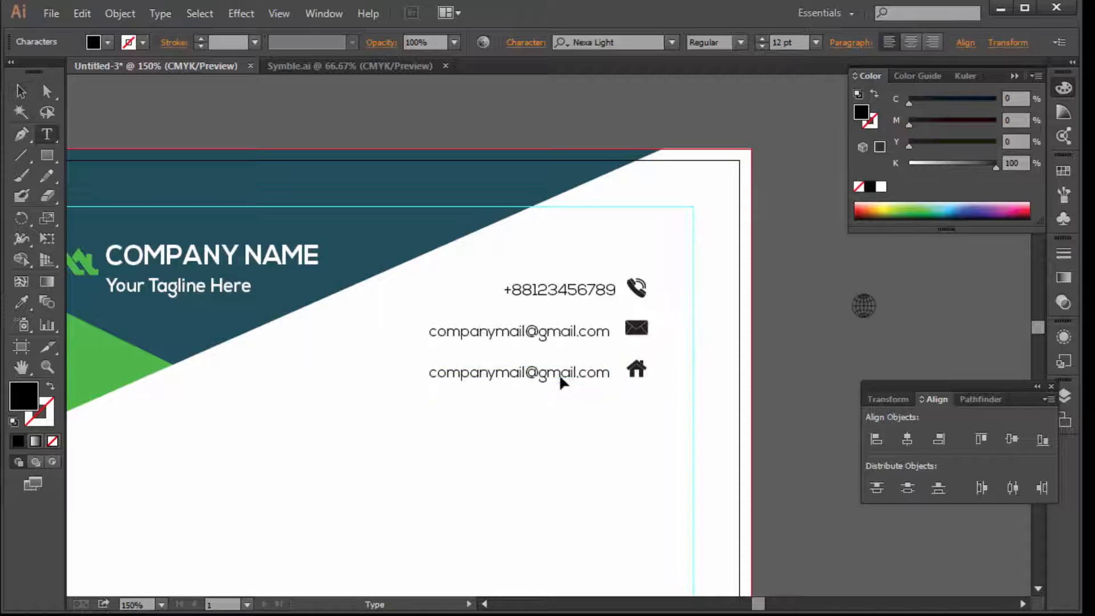
key(ctrl+a)
text(you)
key(BackSpace)
key(BackSpace)
key(BackSpace)
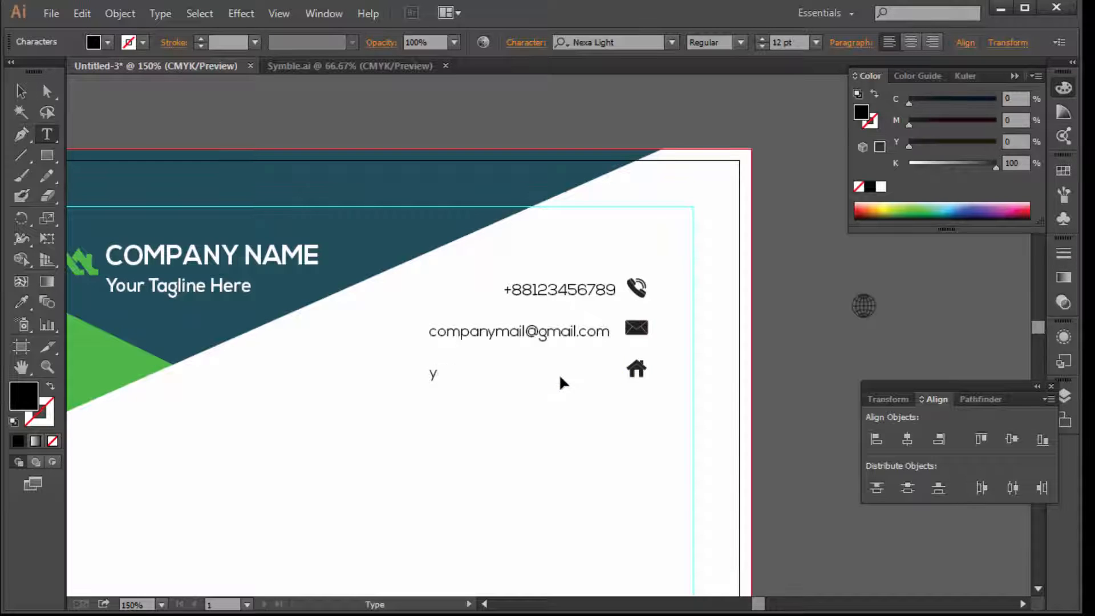
text(Your Address)
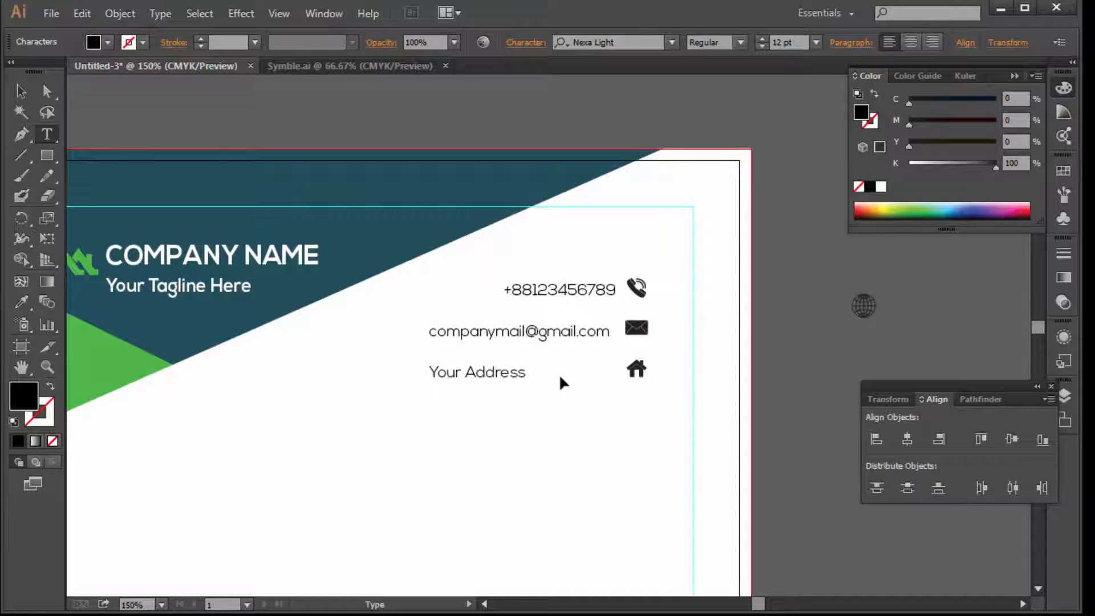
text( Here)
drag(530, 372, 461, 363)
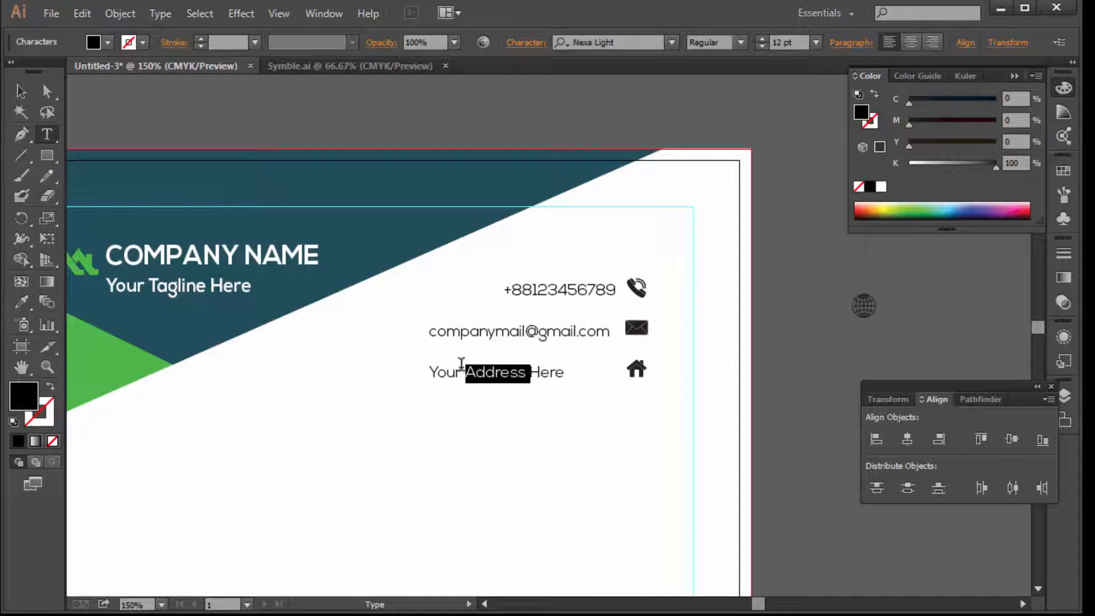
text(Location)
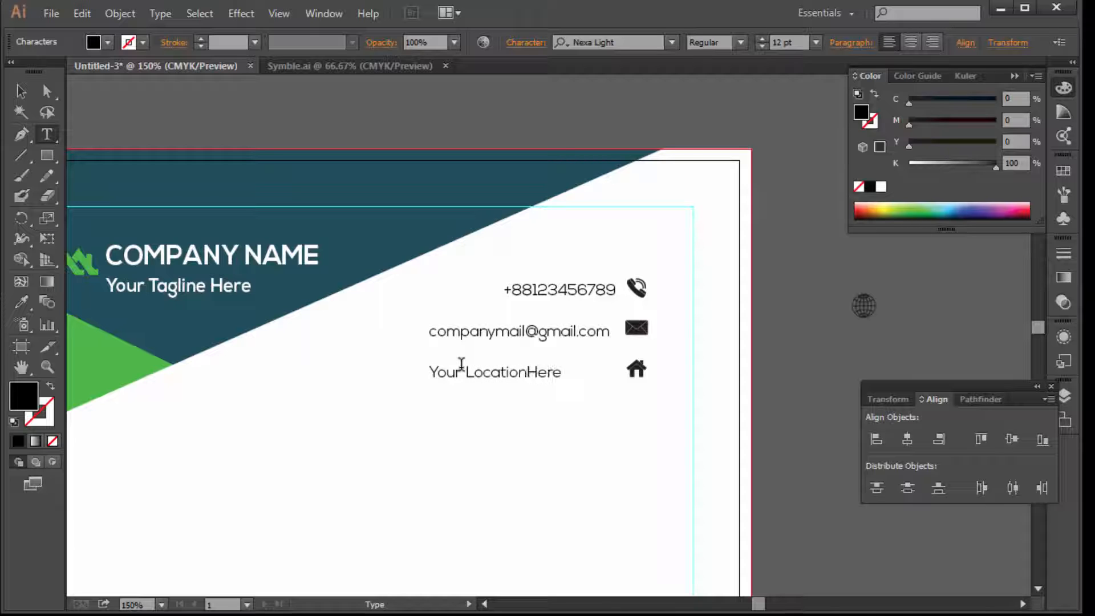
Select the phone, e-mail and location lines and right-align them
click(20, 89)
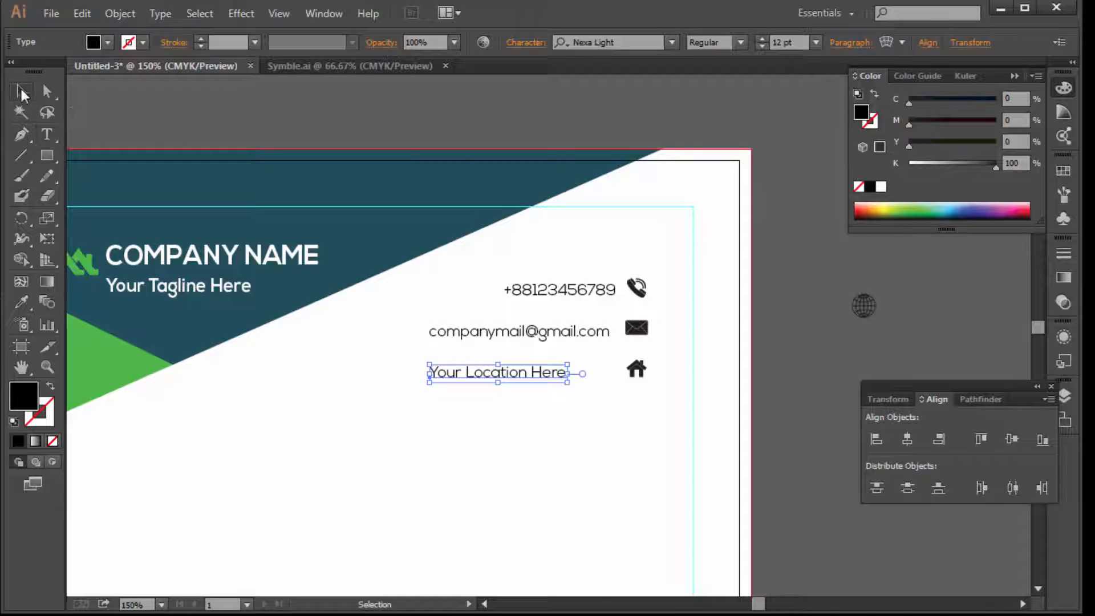
shift+click(590, 340)
click(587, 335)
shift+click(539, 375)
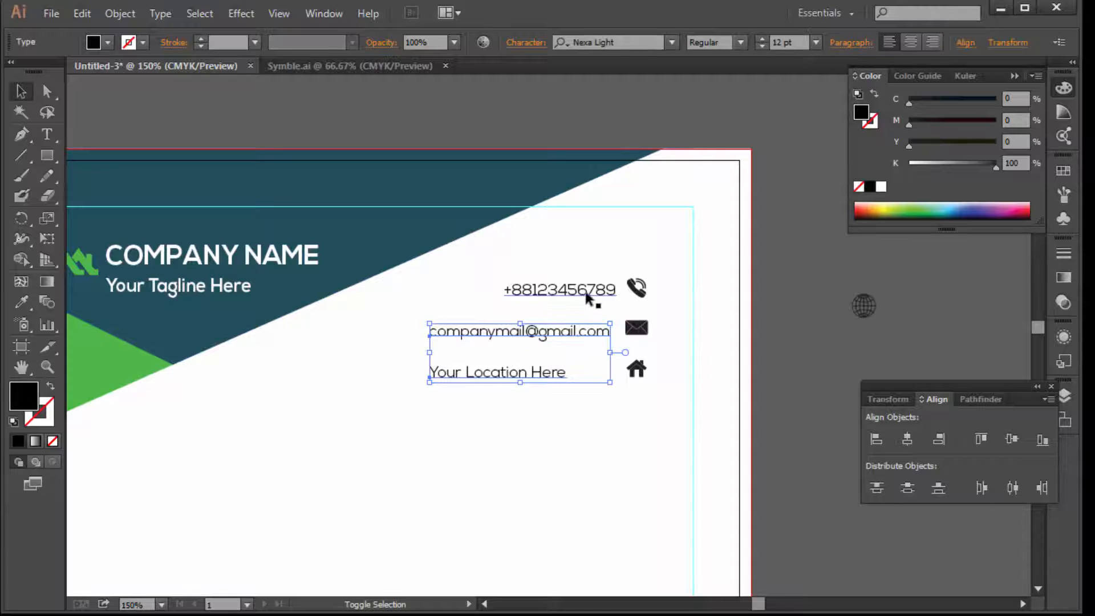
shift+click(587, 293)
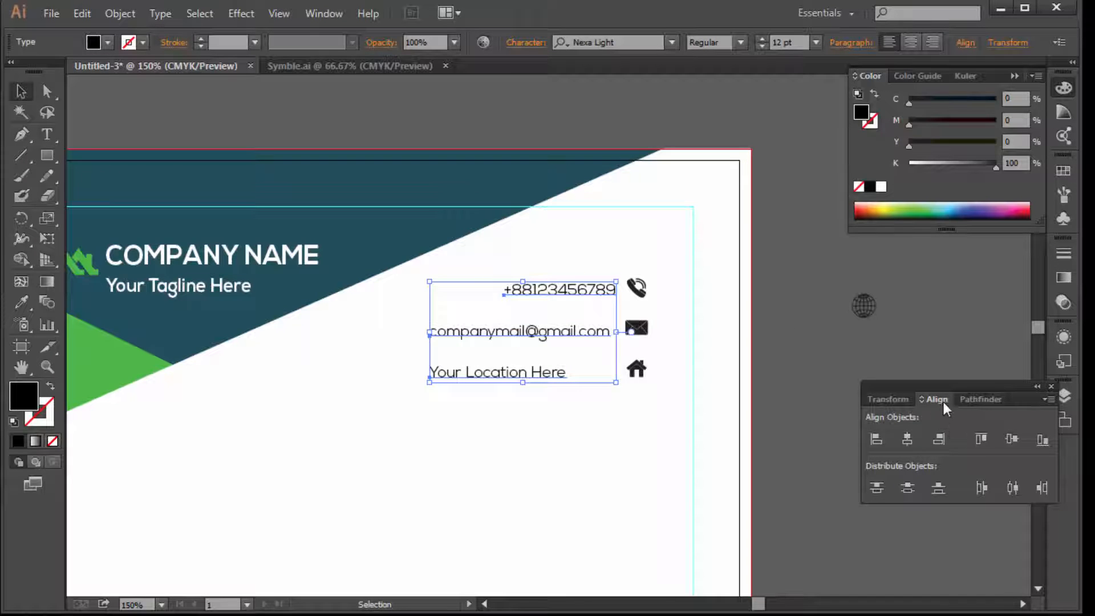
click(939, 438)
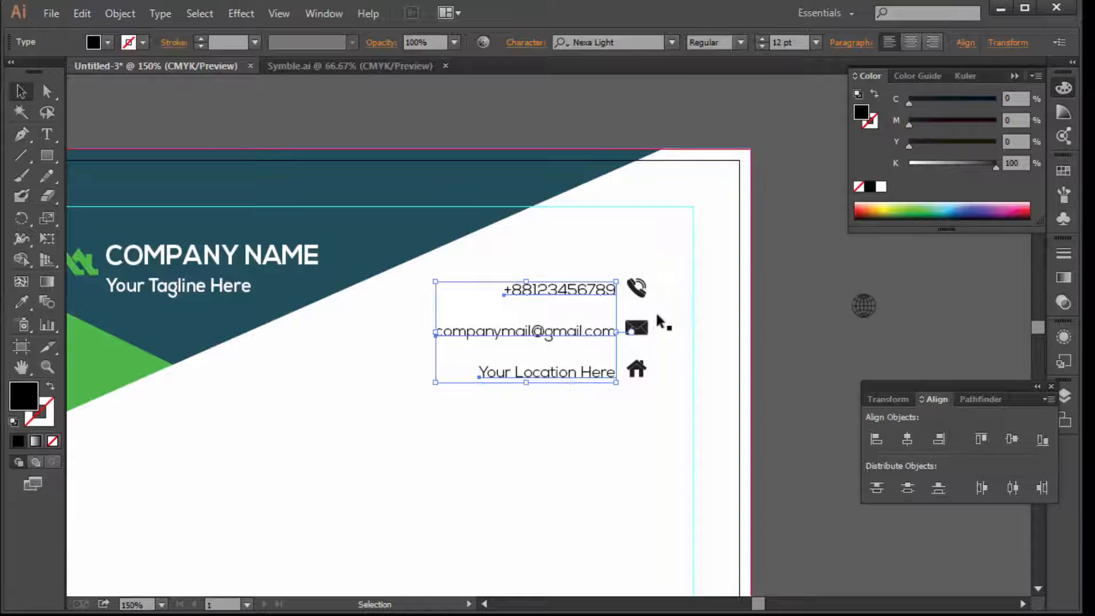
Nudge the location, e-mail and phone lines up slightly
click(759, 381)
click(597, 372)
key(Up)
key(Up)
key(Up)
key(Up)
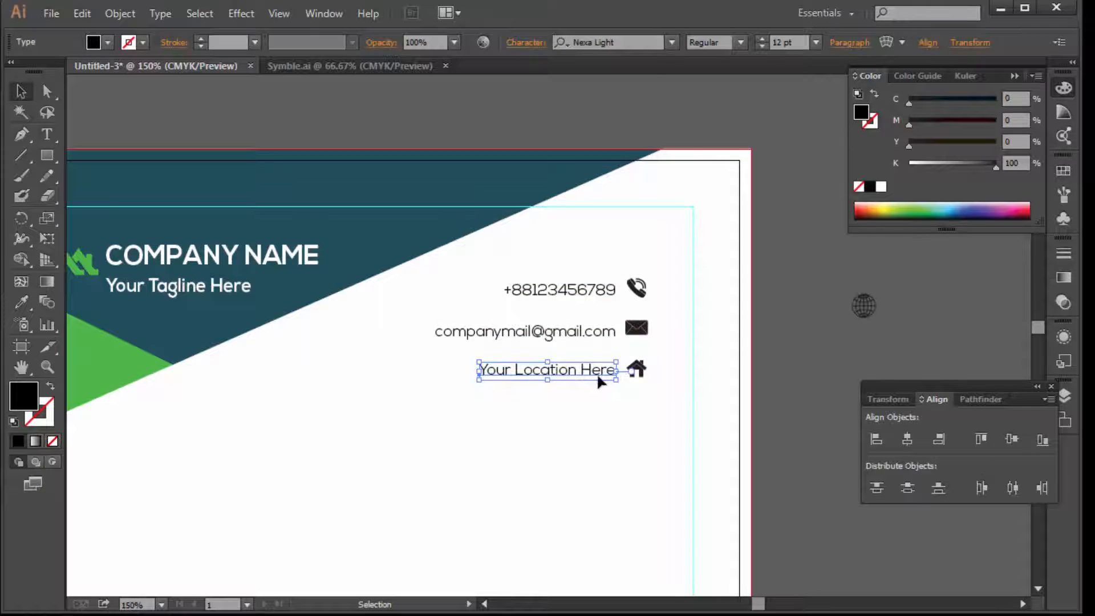
click(600, 331)
key(Up)
key(Up)
key(Up)
key(Up)
click(599, 289)
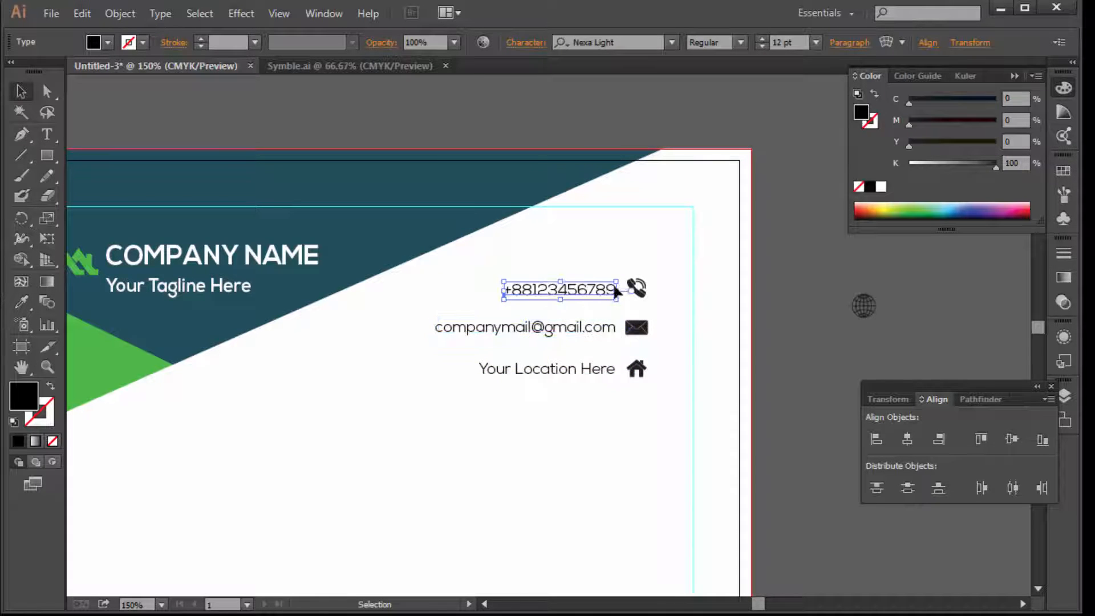
key(Up)
key(Up)
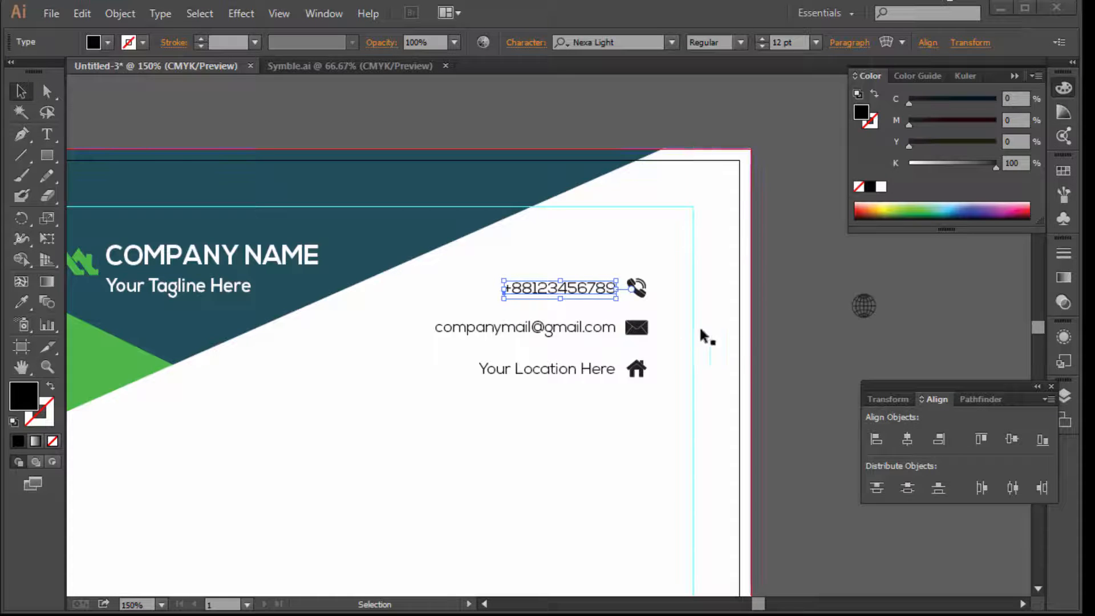
Recolour the phone, mail and home icons green with C70 M0 Y100 K0
click(635, 288)
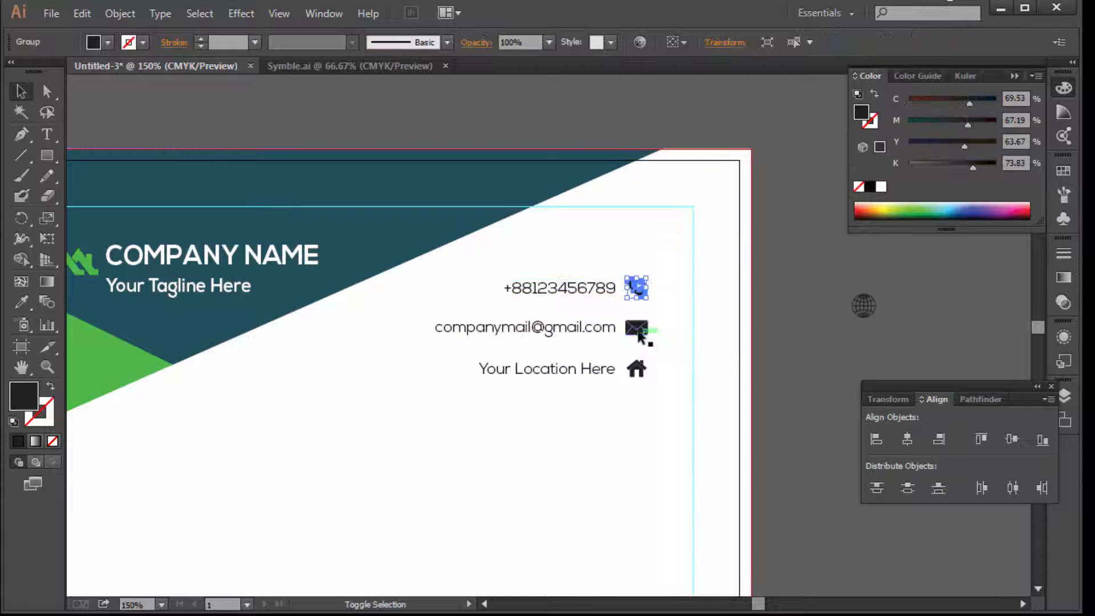
shift+click(636, 327)
shift+click(640, 369)
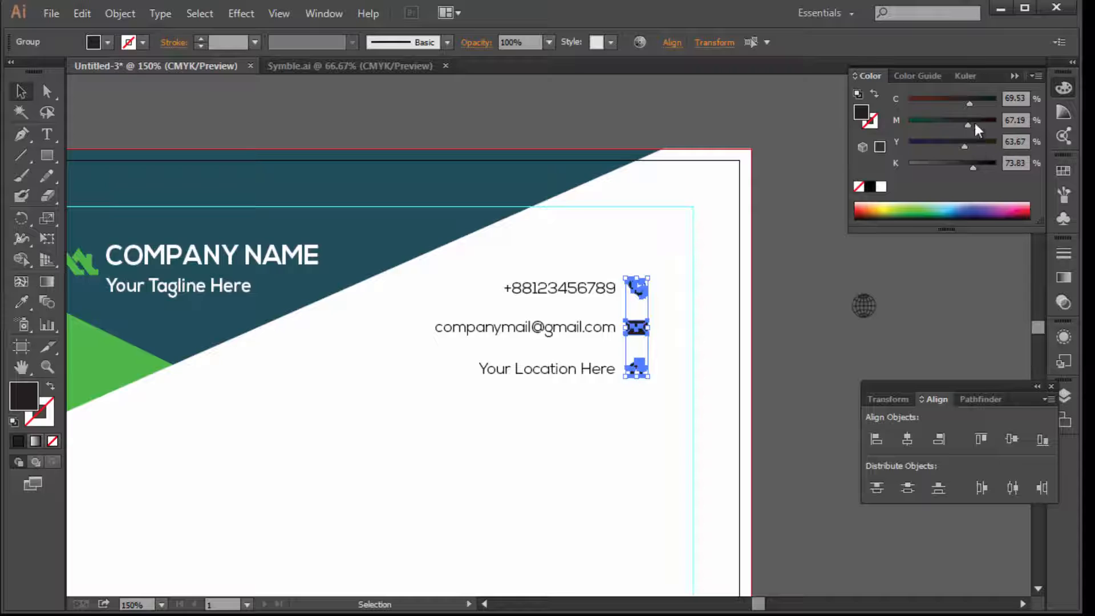
drag(968, 126, 902, 130)
drag(964, 147, 1067, 164)
drag(973, 167, 822, 164)
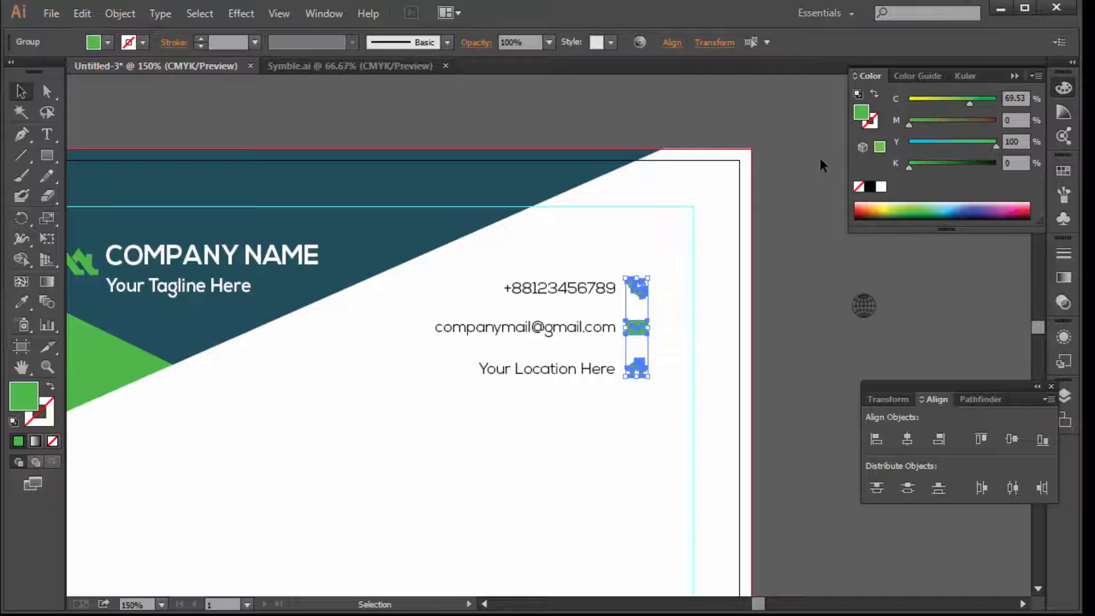
double_click(1028, 98)
text(70)
key(Return)
Hide the panels and pan the page to review the header
click(795, 238)
key(Tab)
ctrl+alt+click(481, 376)
drag(407, 472, 444, 330)
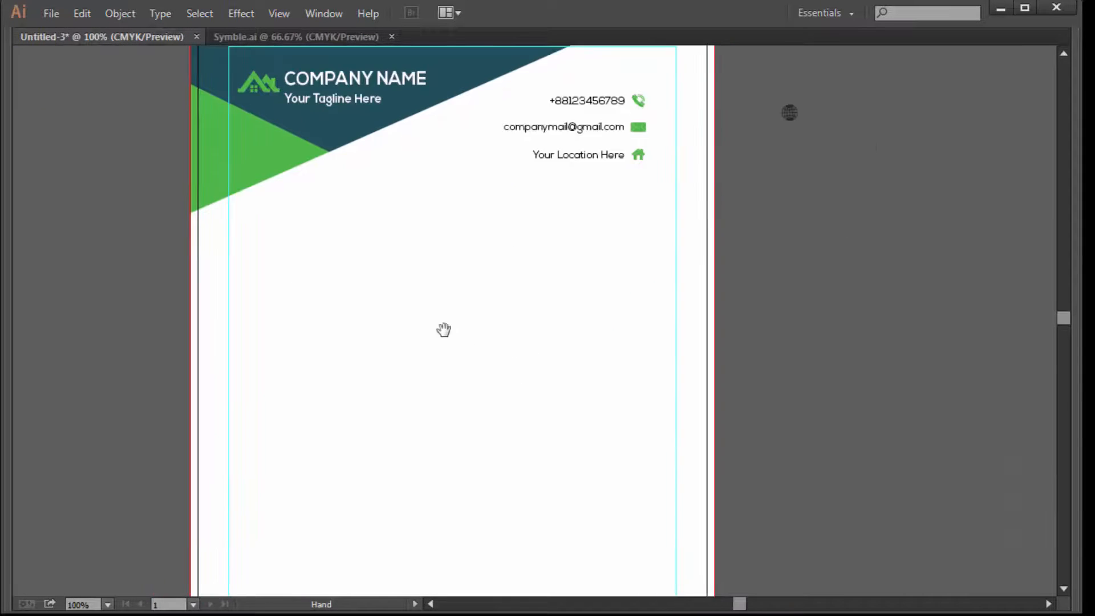
Shrink the page-sized white rectangle into a thin band along the page bottom
scroll(448, 388, down, 5)
ctrl+alt+click(517, 320)
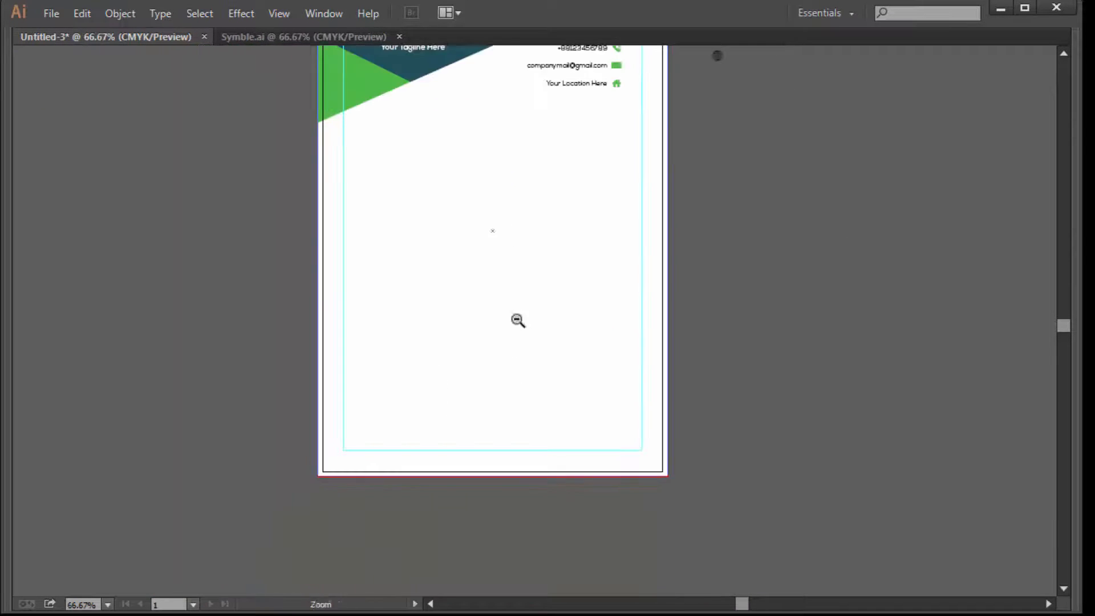
ctrl+alt+click(517, 321)
click(445, 321)
key(a)
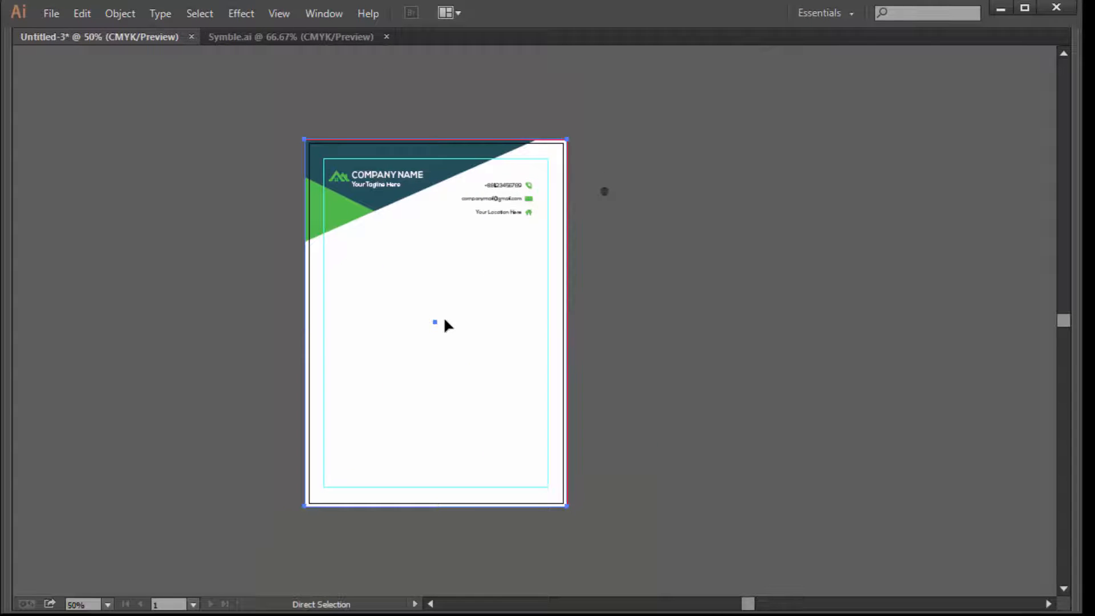
double_click(450, 366)
drag(450, 365, 676, 448)
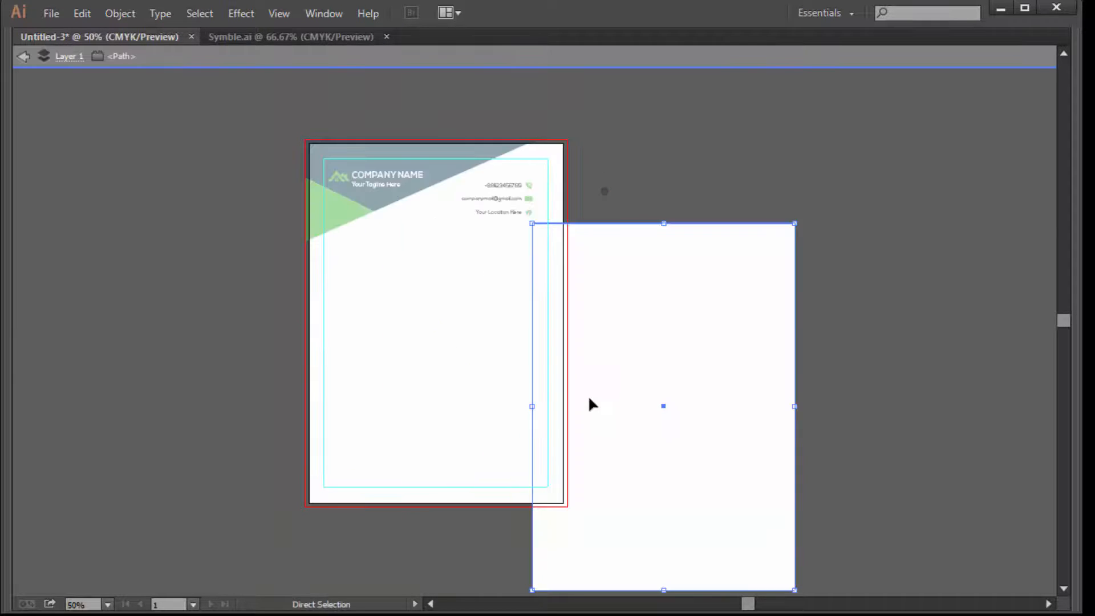
key(ctrl+z)
key(Escape)
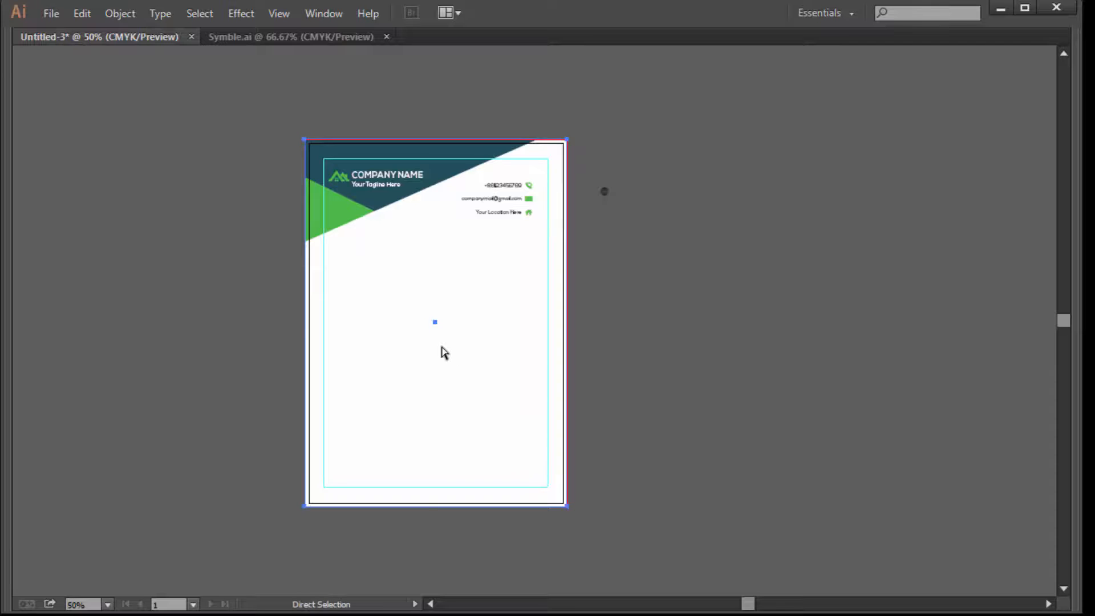
key(v)
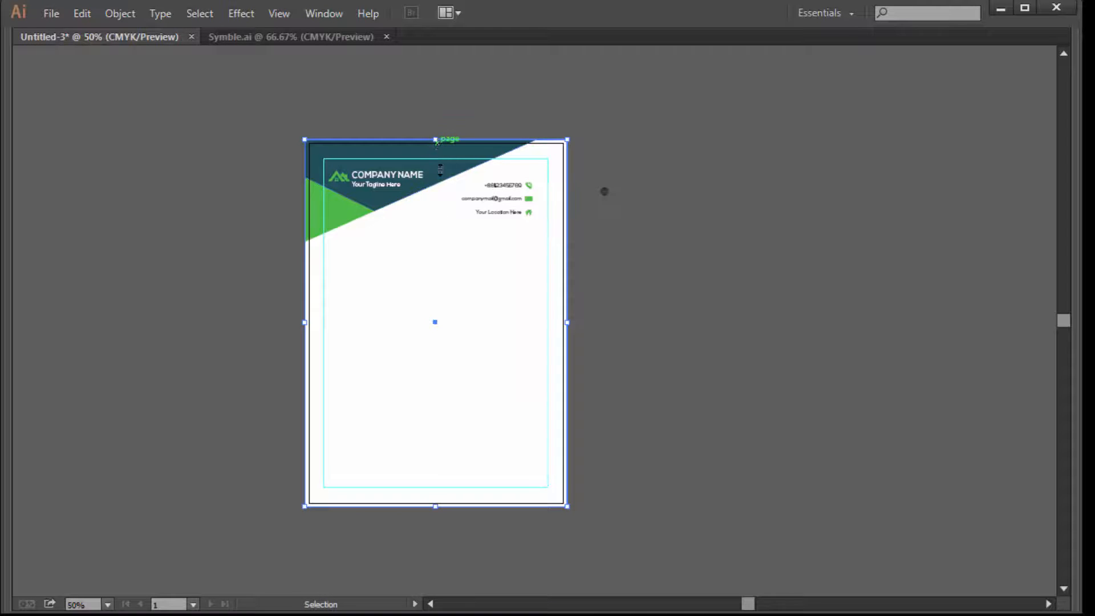
drag(437, 141, 414, 480)
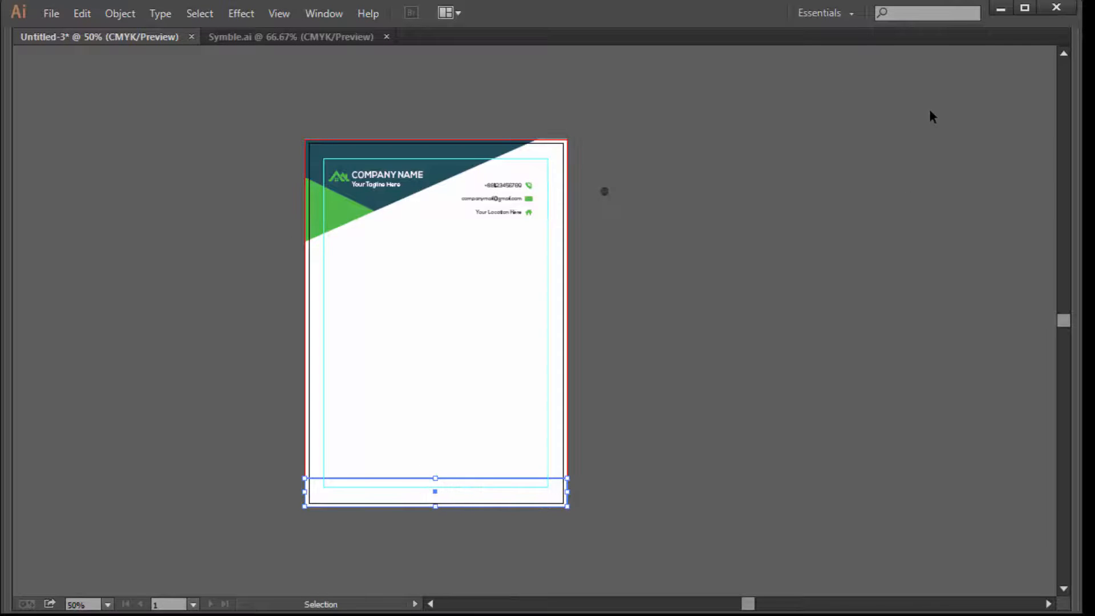
Fill the footer band dark teal with C100 M80 Y70 K0
key(Tab)
drag(940, 99, 996, 100)
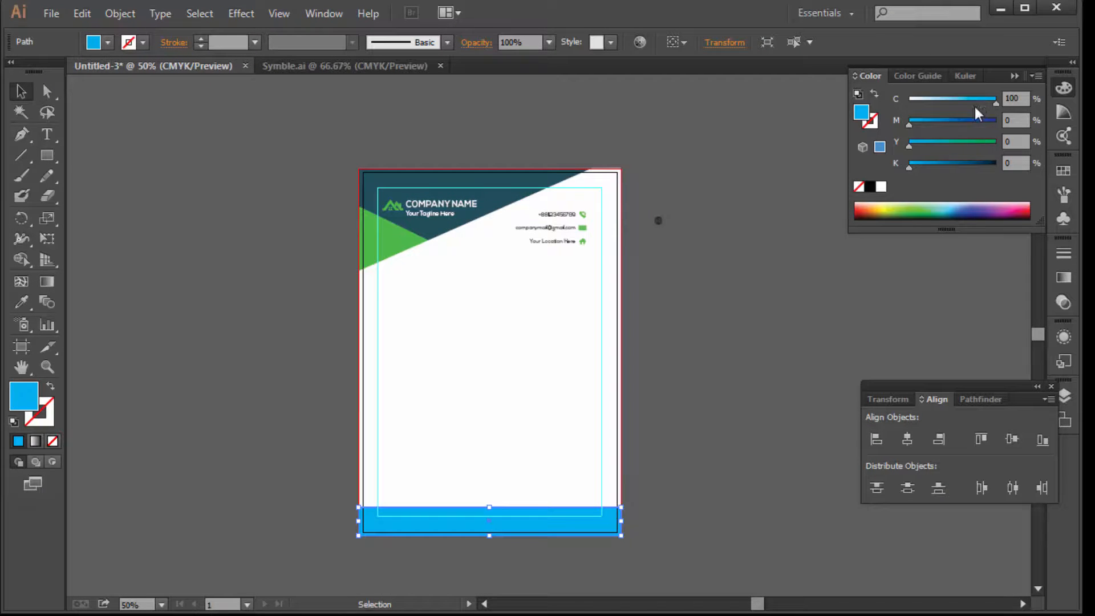
click(1016, 120)
text(8)
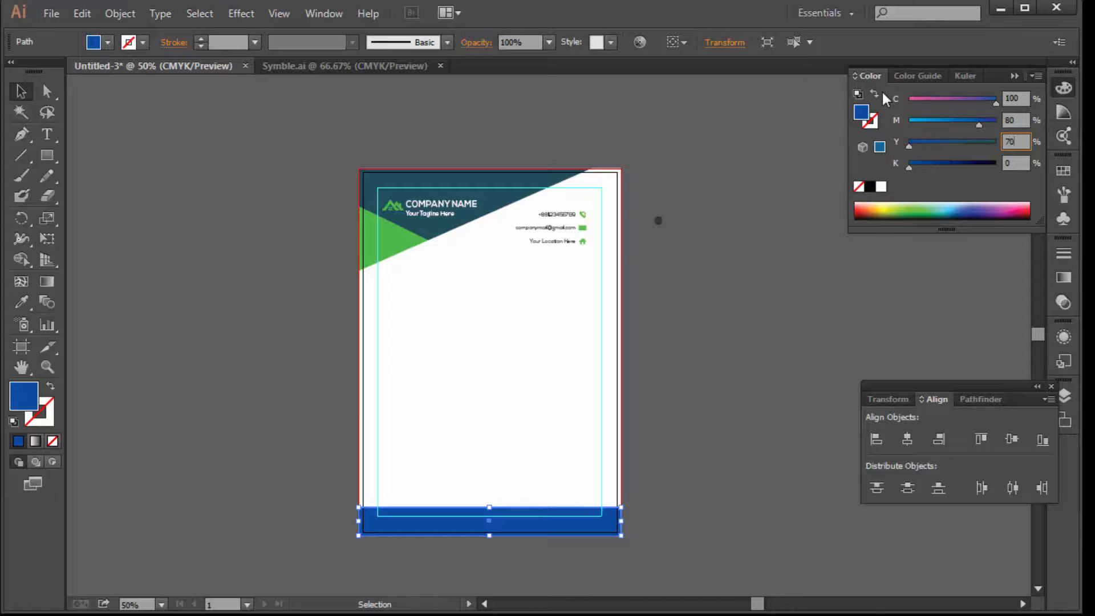
key(Return)
click(721, 279)
Draw a tall narrow rectangle beside the page near the footer
scroll(550, 357, down, 5)
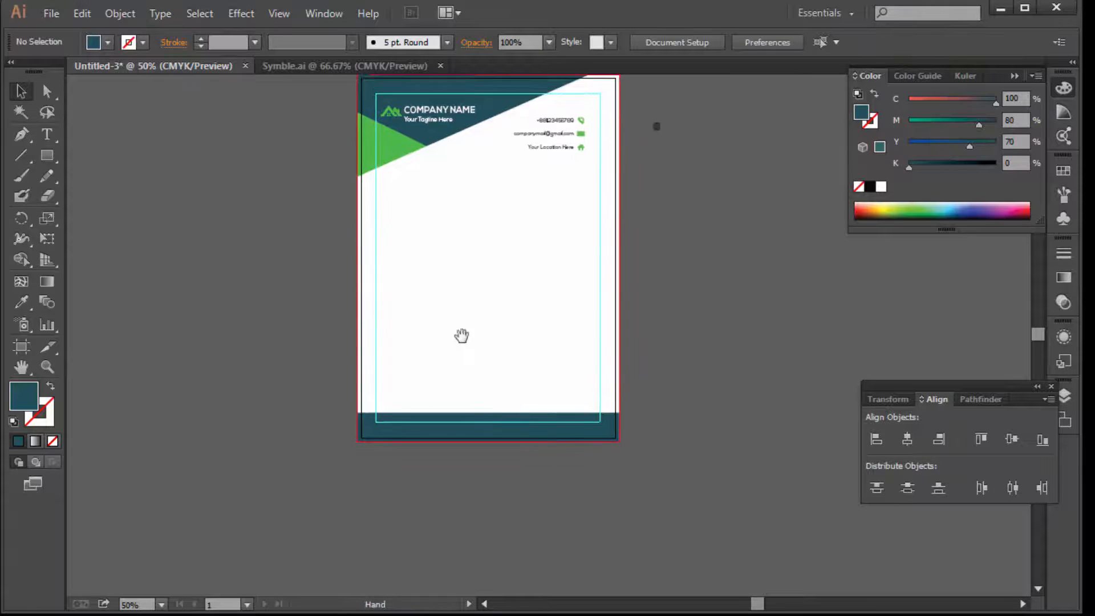
click(499, 346)
click(521, 344)
drag(511, 359, 448, 365)
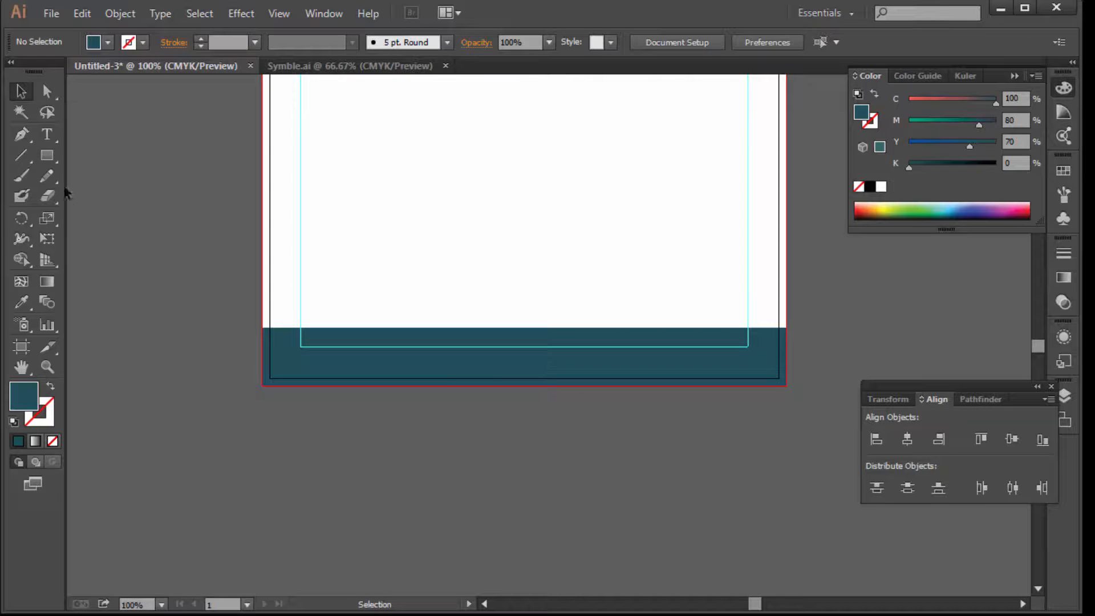
drag(47, 156, 131, 156)
drag(114, 337, 142, 558)
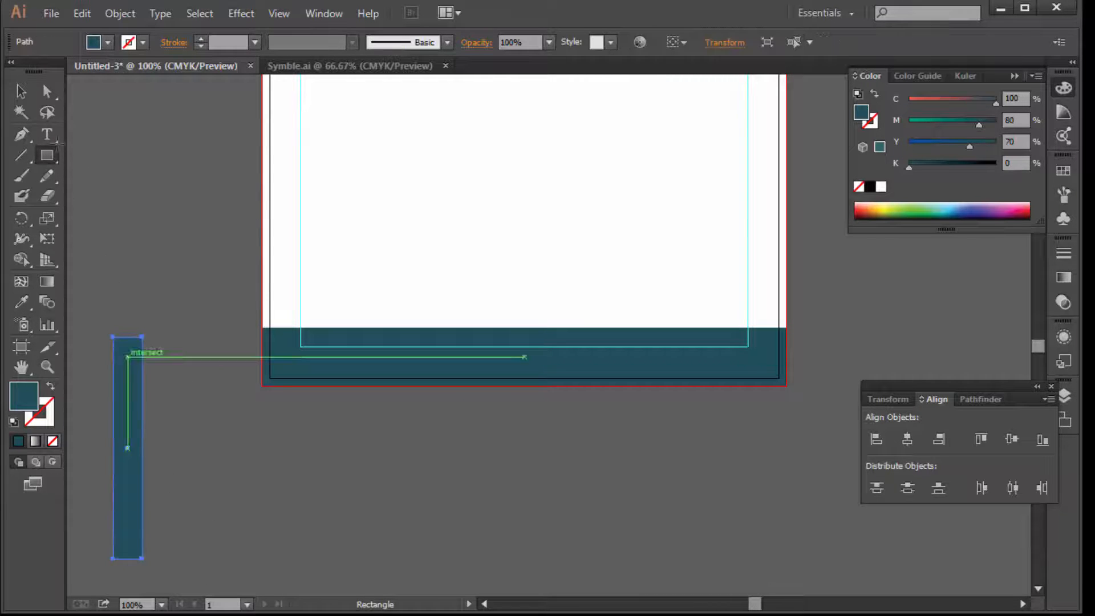
Stretch the teal strip taller and duplicate it into five side-by-side strips
click(21, 91)
drag(190, 230, 394, 129)
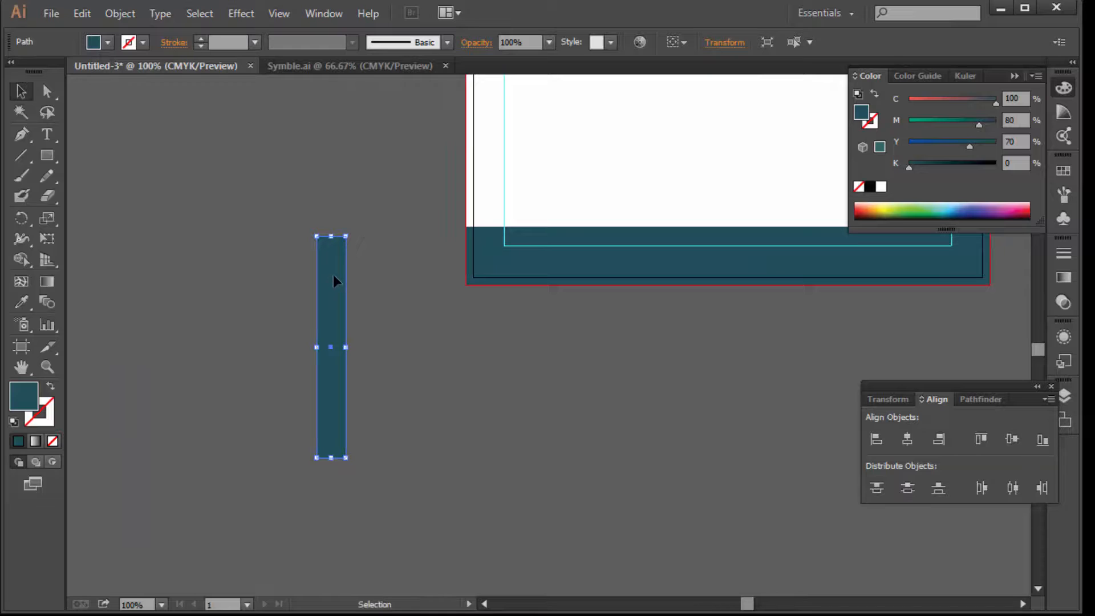
drag(331, 237, 333, 174)
drag(339, 217, 313, 223)
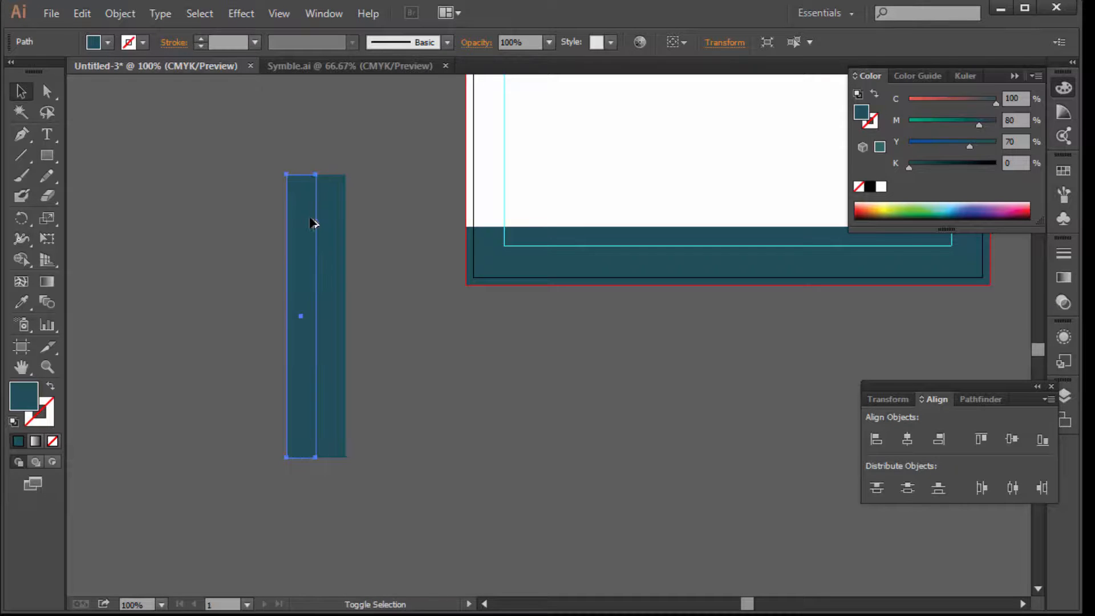
key(ctrl+d)
key(ctrl+d)
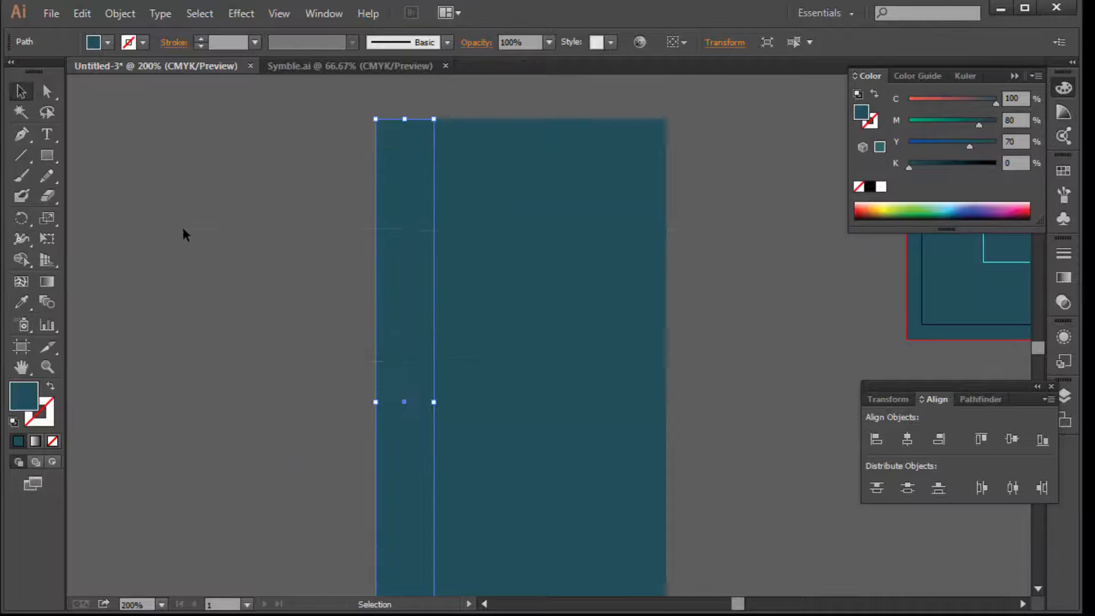
Rotate the five strips about 31°, narrow them and move them over the footer
drag(183, 228, 691, 353)
ctrl+alt+click(635, 313)
ctrl+alt+click(636, 313)
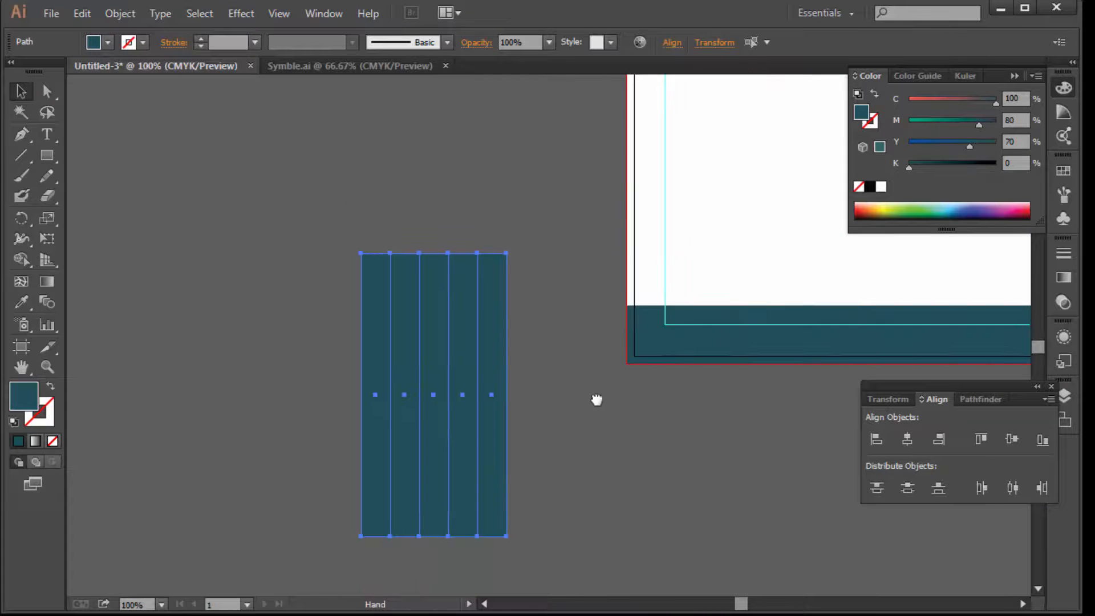
drag(597, 400, 452, 364)
drag(364, 507, 433, 449)
drag(340, 427, 631, 332)
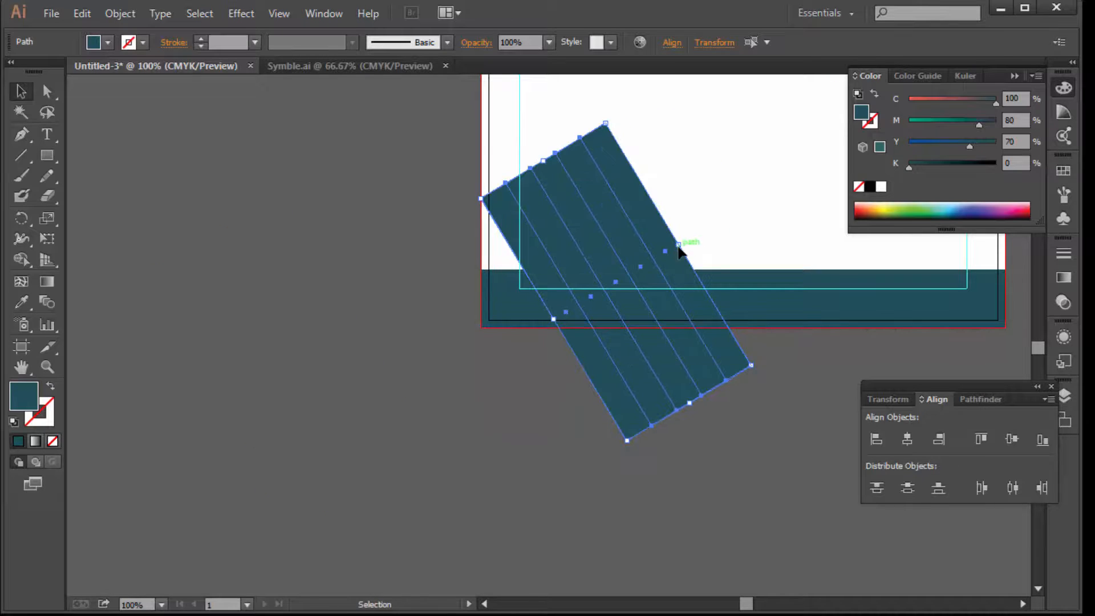
drag(621, 269, 626, 273)
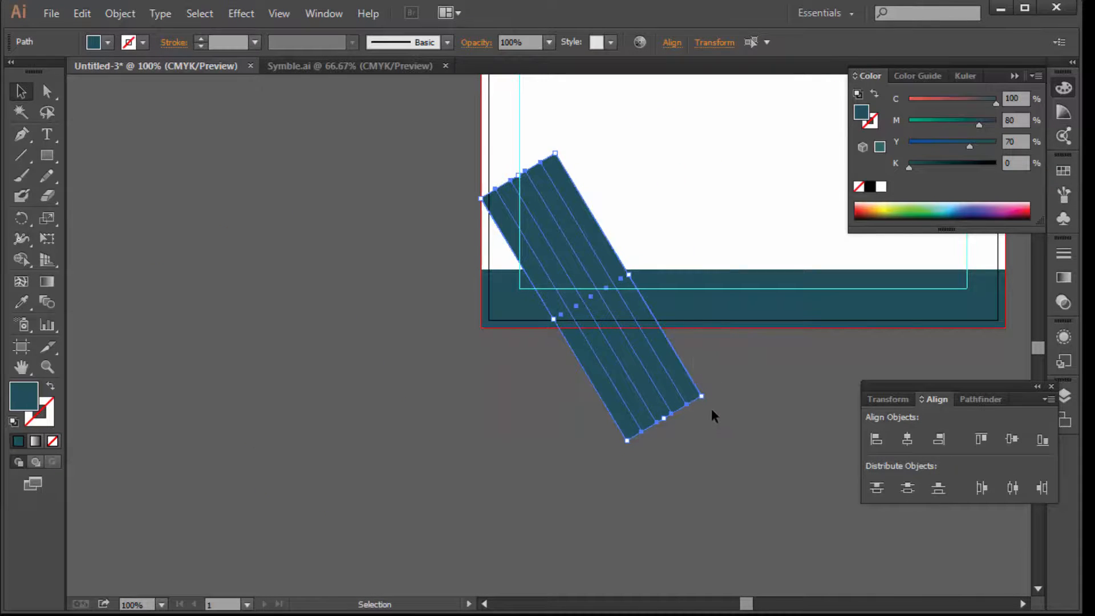
drag(709, 404, 711, 409)
Select the tilted strips together with the footer band at its left end
drag(704, 262, 560, 393)
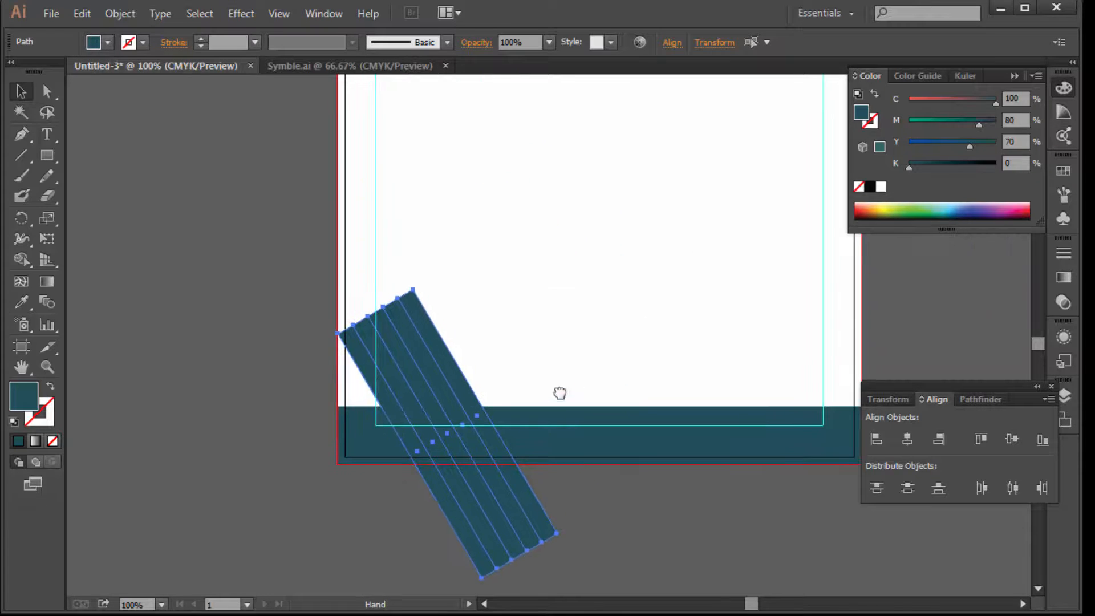
key(Tab)
shift+click(533, 407)
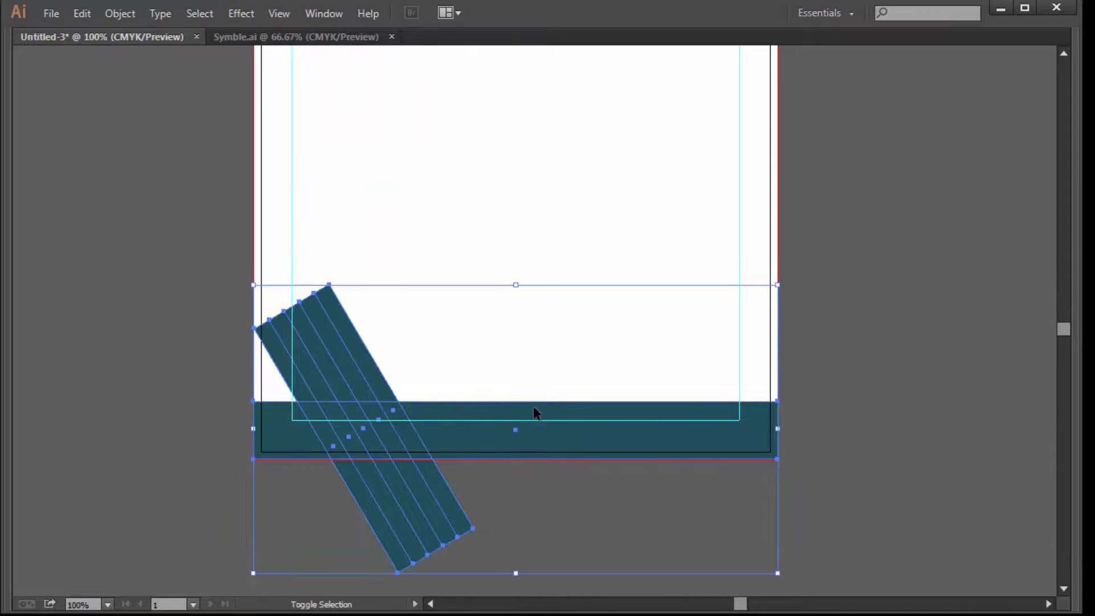
Divide the strips and footer band with Pathfinder and ungroup the pieces
key(Tab)
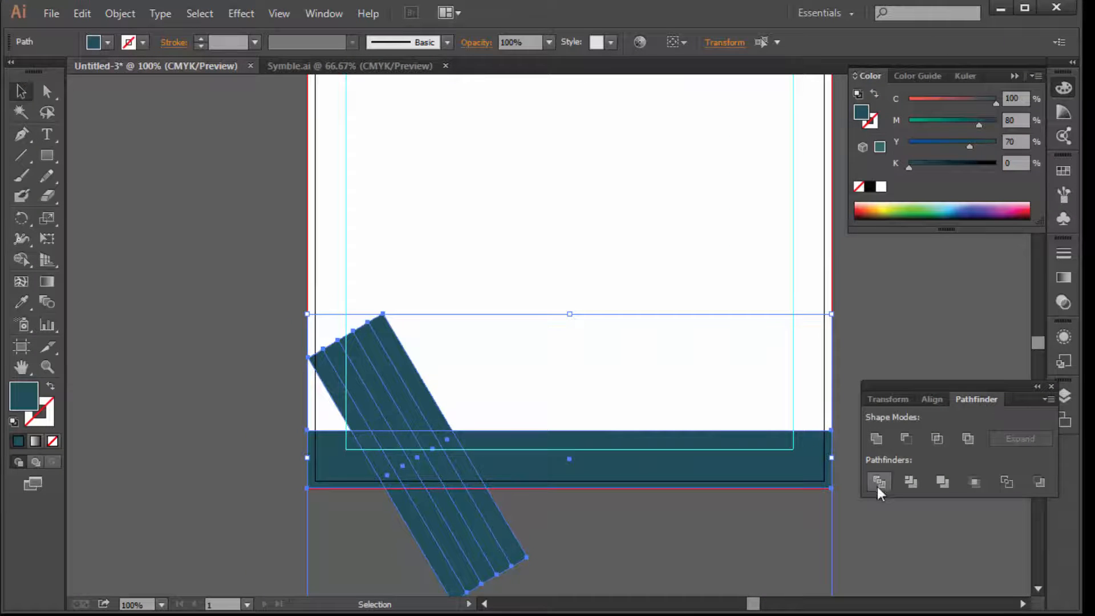
click(879, 482)
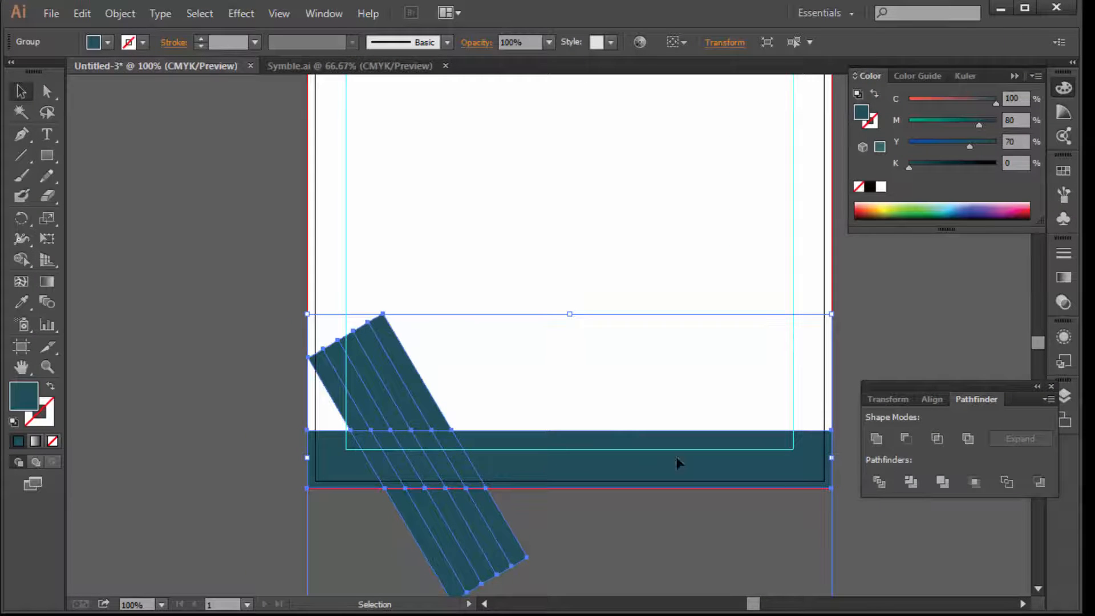
right_click(390, 409)
click(451, 517)
click(576, 536)
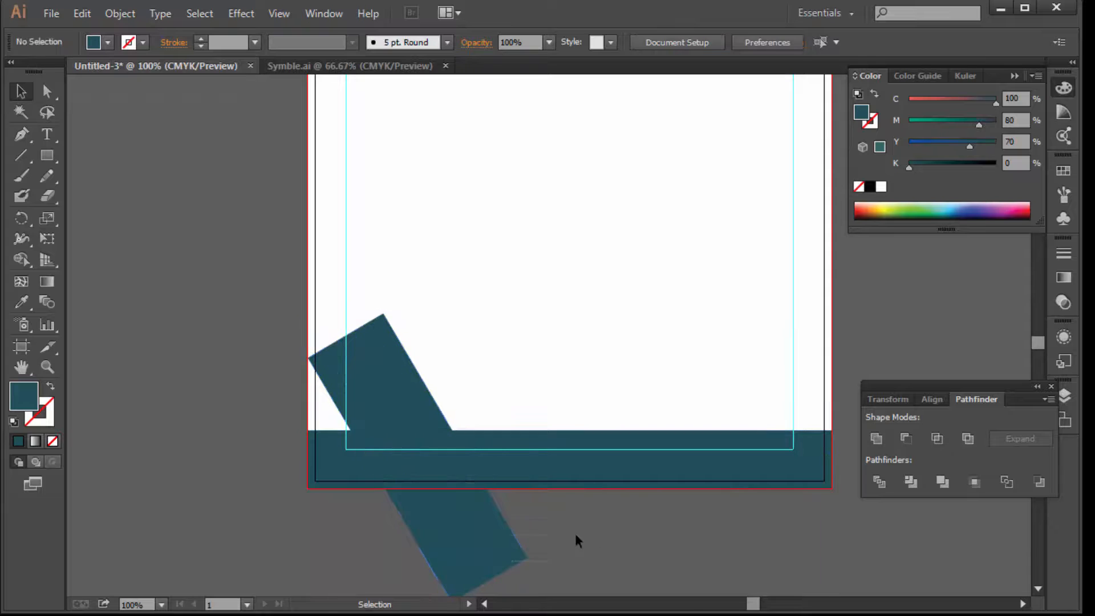
Delete the strip pieces below the page and above the footer band
drag(405, 566, 397, 563)
key(Delete)
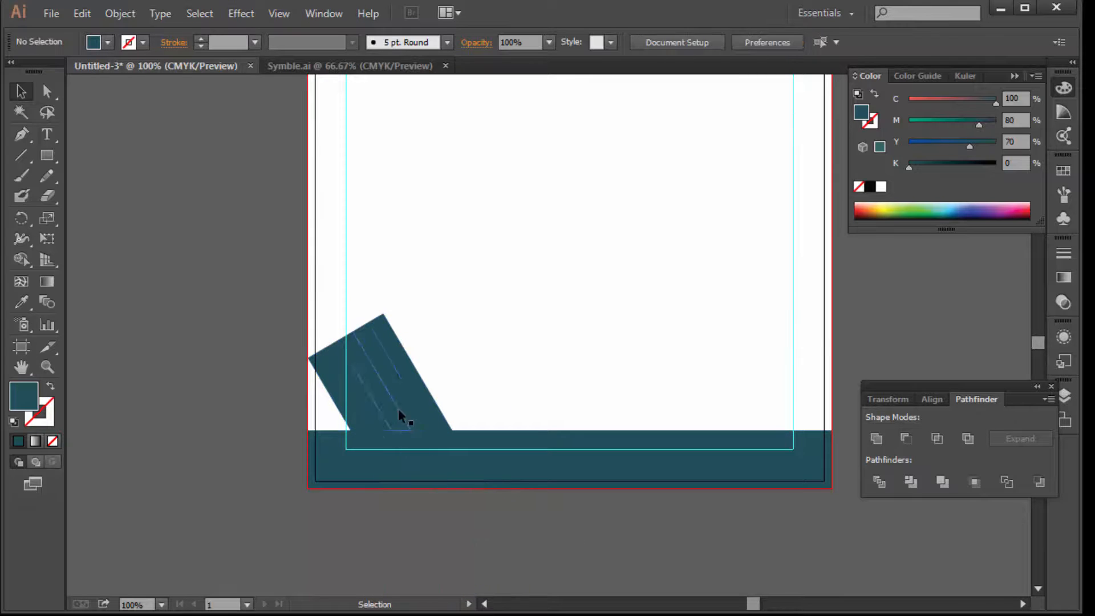
click(420, 371)
key(Delete)
click(391, 374)
key(Delete)
click(380, 388)
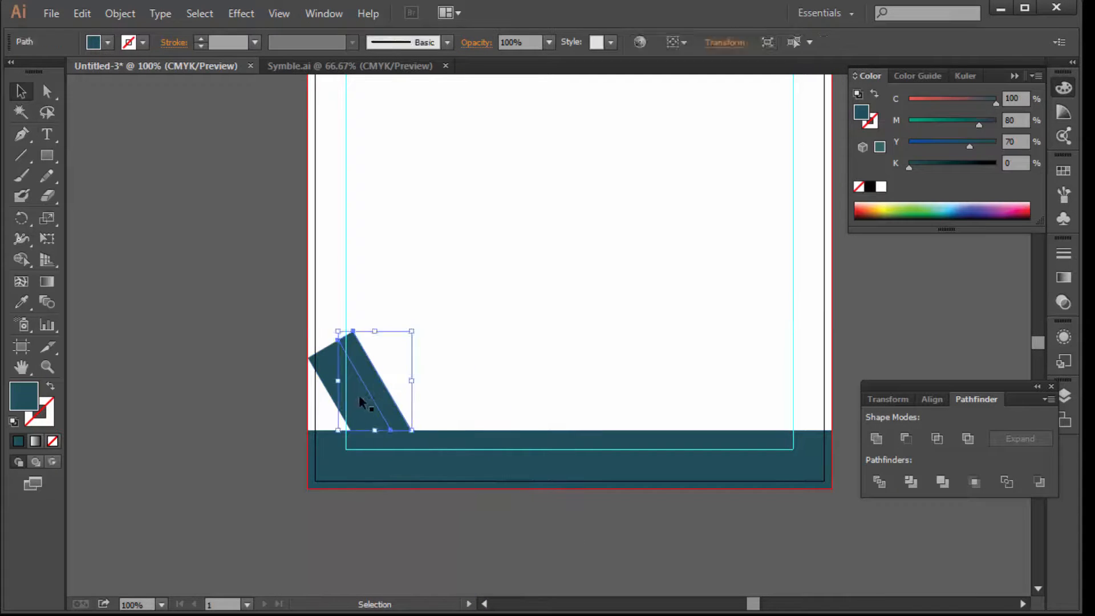
key(Delete)
click(355, 395)
key(Delete)
click(330, 379)
key(Delete)
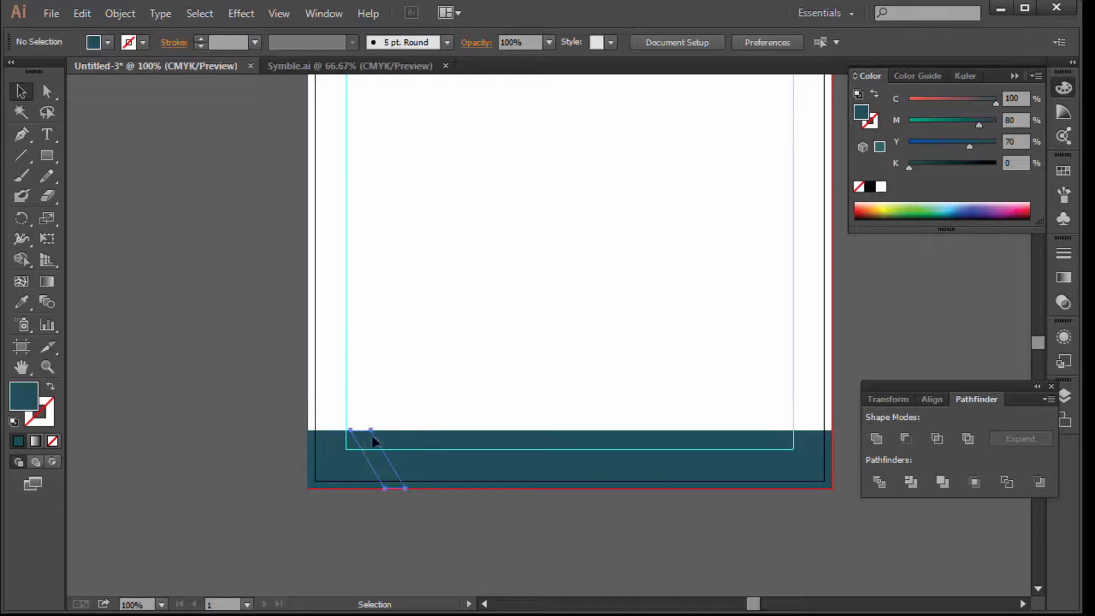
Fill three of the slanted footer pieces with white
click(363, 443)
click(882, 188)
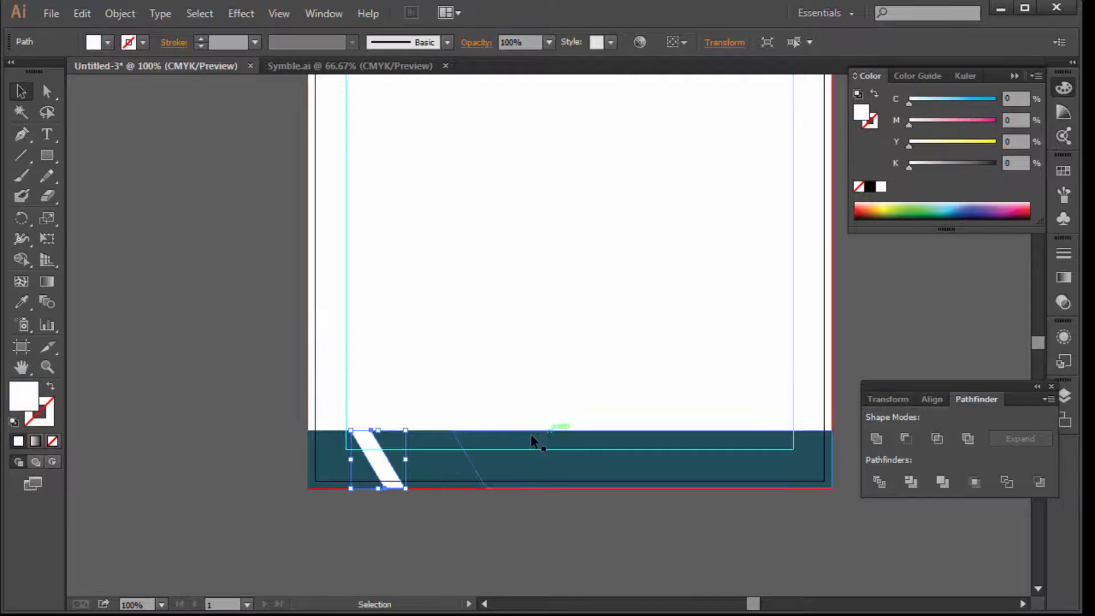
click(421, 463)
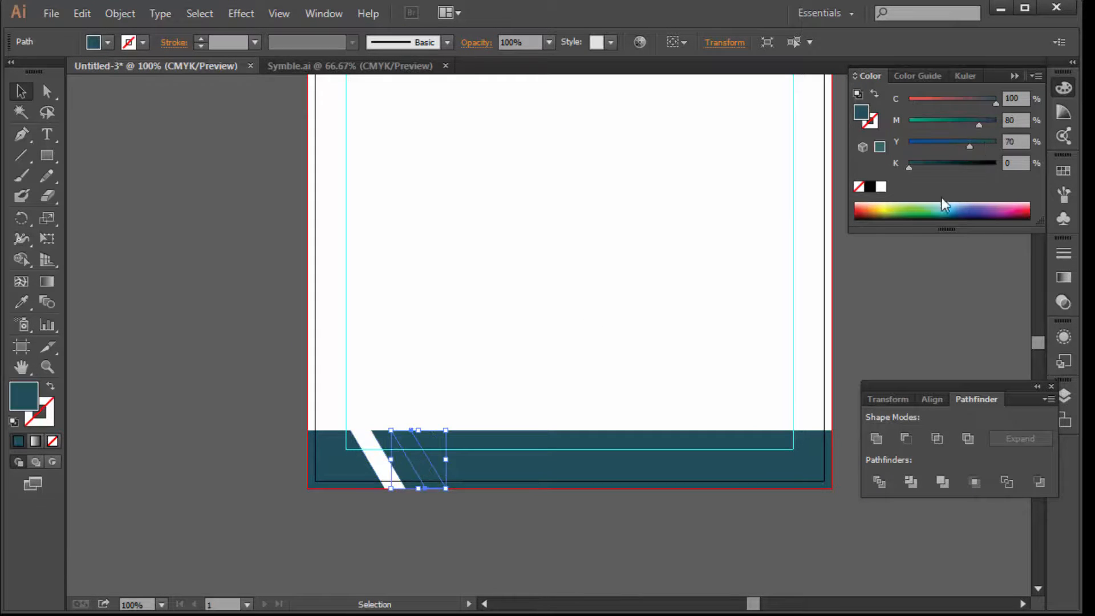
click(881, 188)
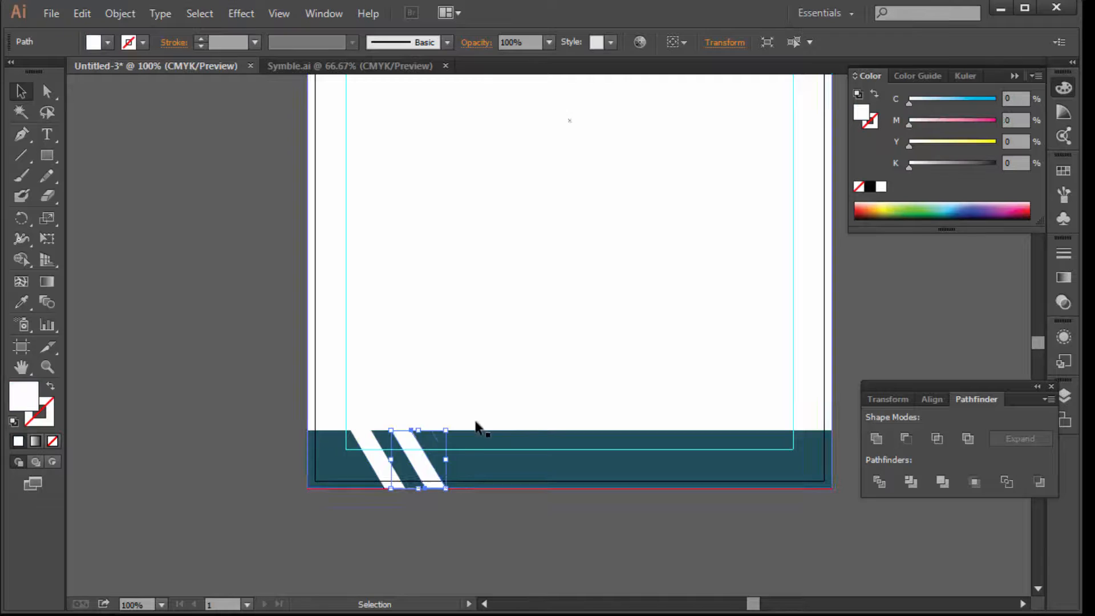
click(458, 458)
click(882, 194)
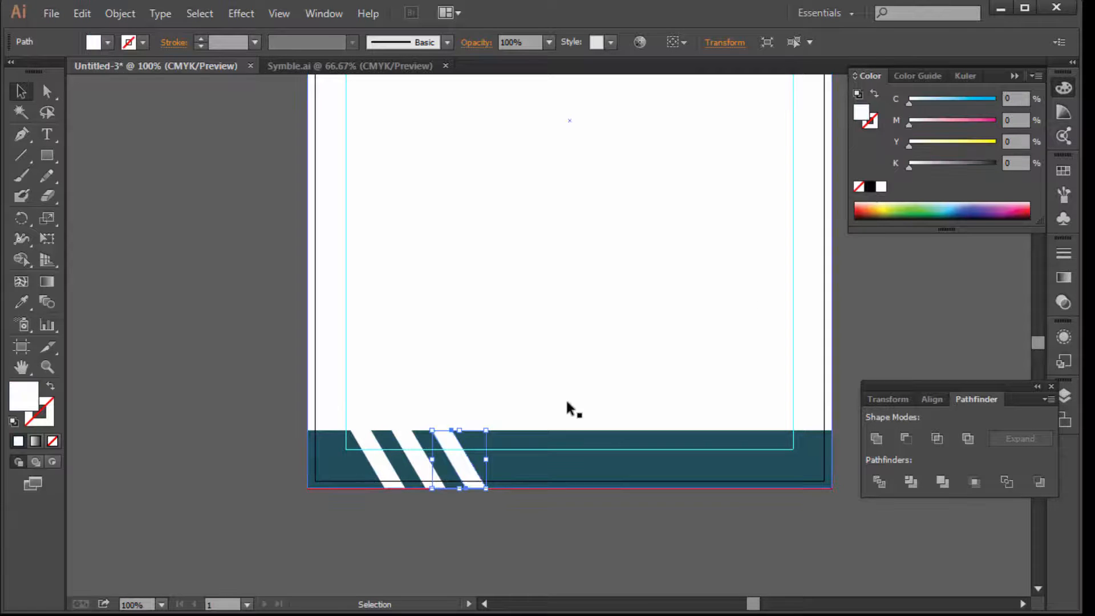
Color the two remaining footer stripes green (C70 M0 Y100 K0) and view the page
click(436, 531)
click(415, 469)
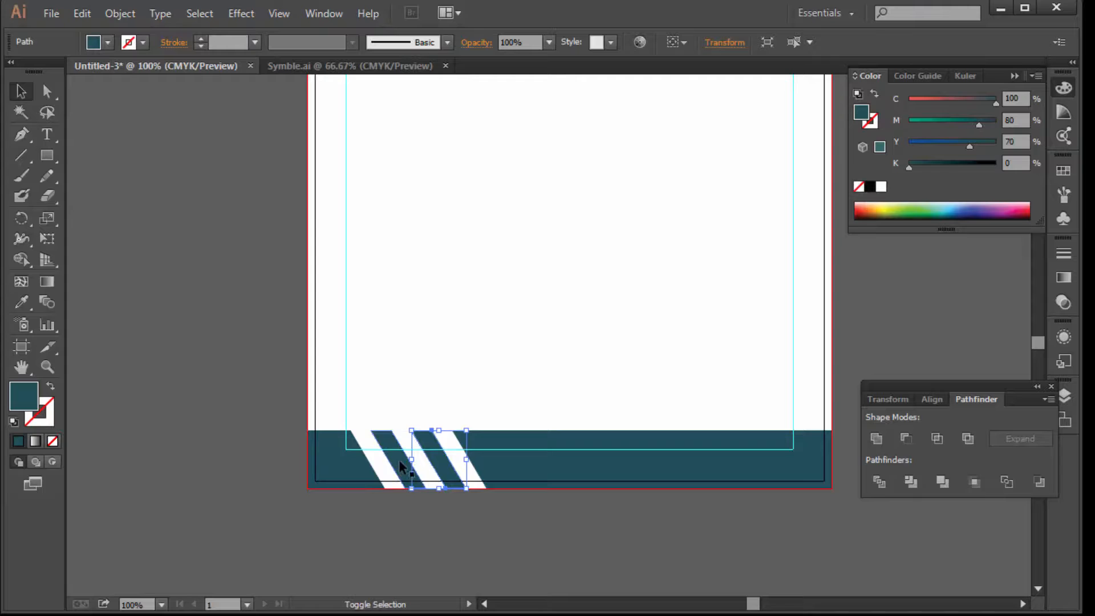
shift+click(400, 471)
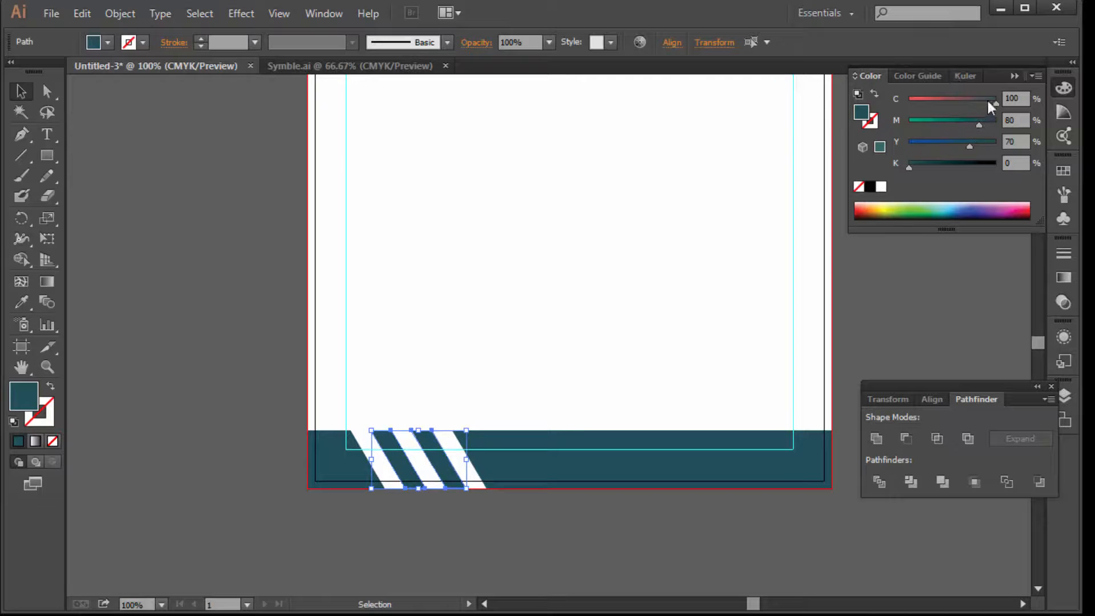
drag(994, 102, 831, 105)
drag(979, 124, 902, 122)
drag(970, 146, 1043, 118)
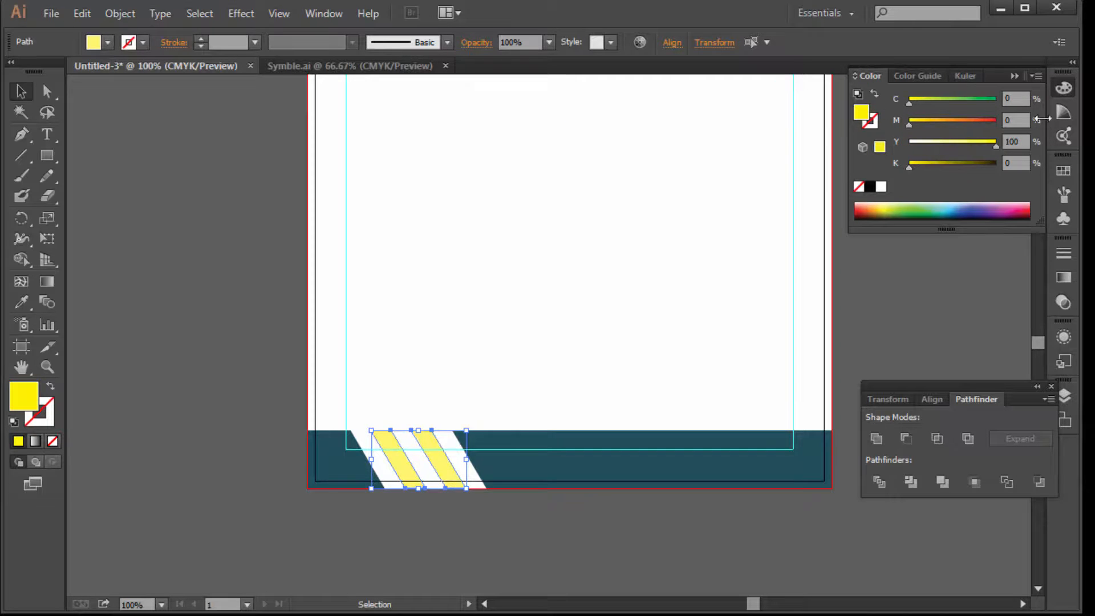
text(70)
key(Return)
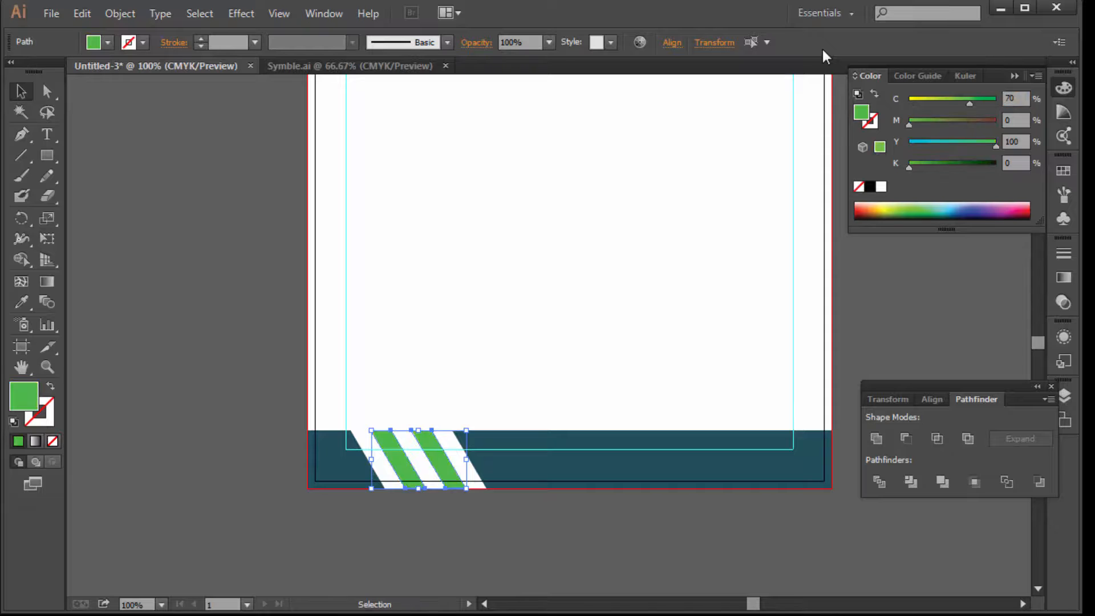
key(Tab)
click(858, 186)
ctrl+alt+click(680, 340)
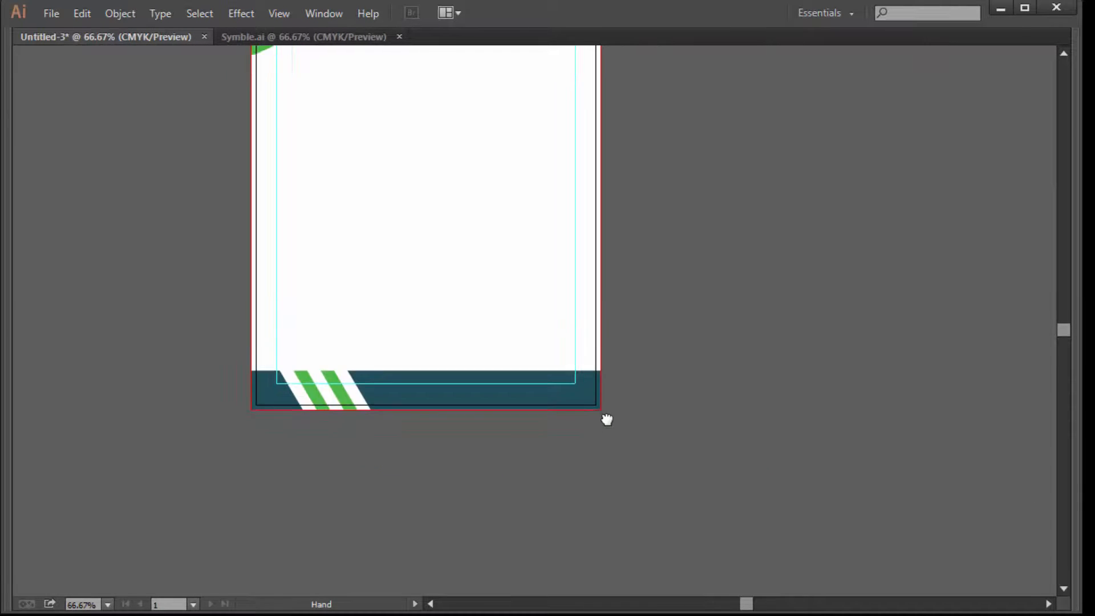
scroll(608, 419, up, 3)
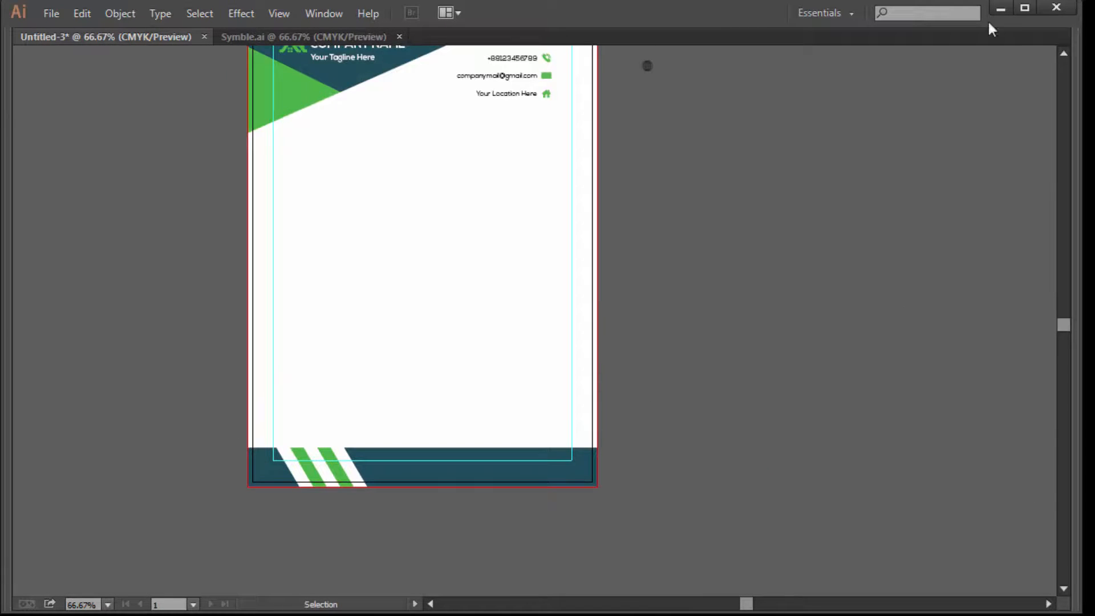
Draw a closed green polygon with a raised peak over the footer's bottom-right corner
key(Tab)
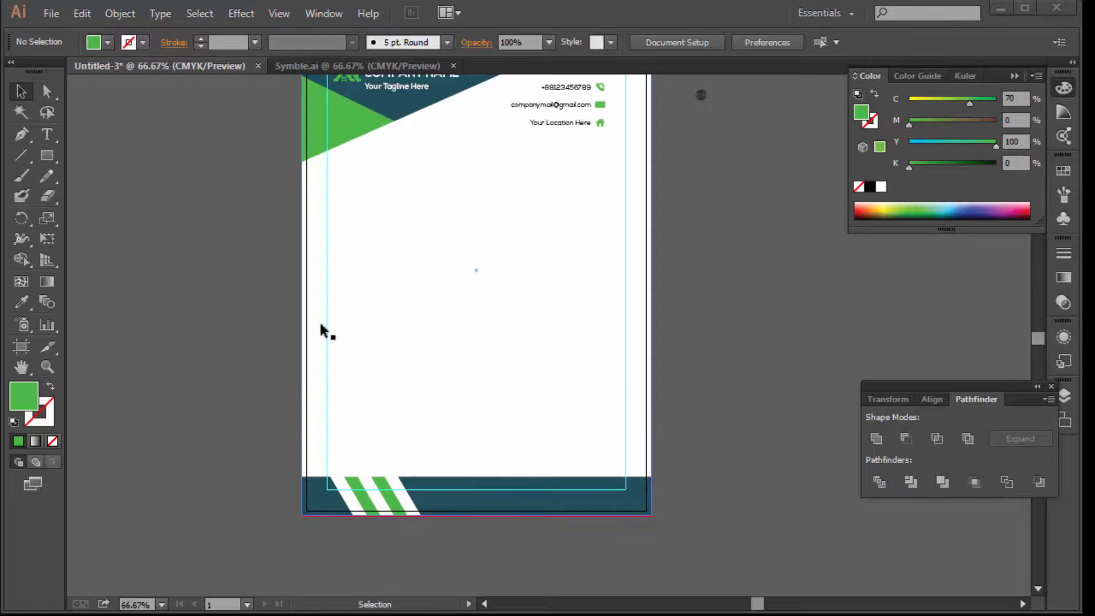
click(23, 136)
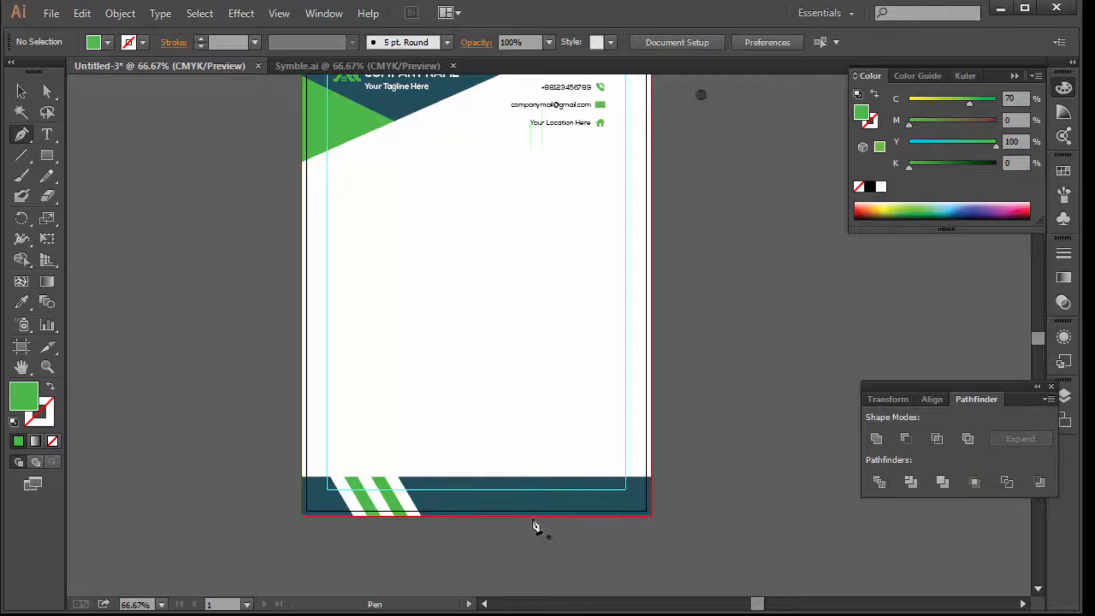
drag(540, 531, 697, 454)
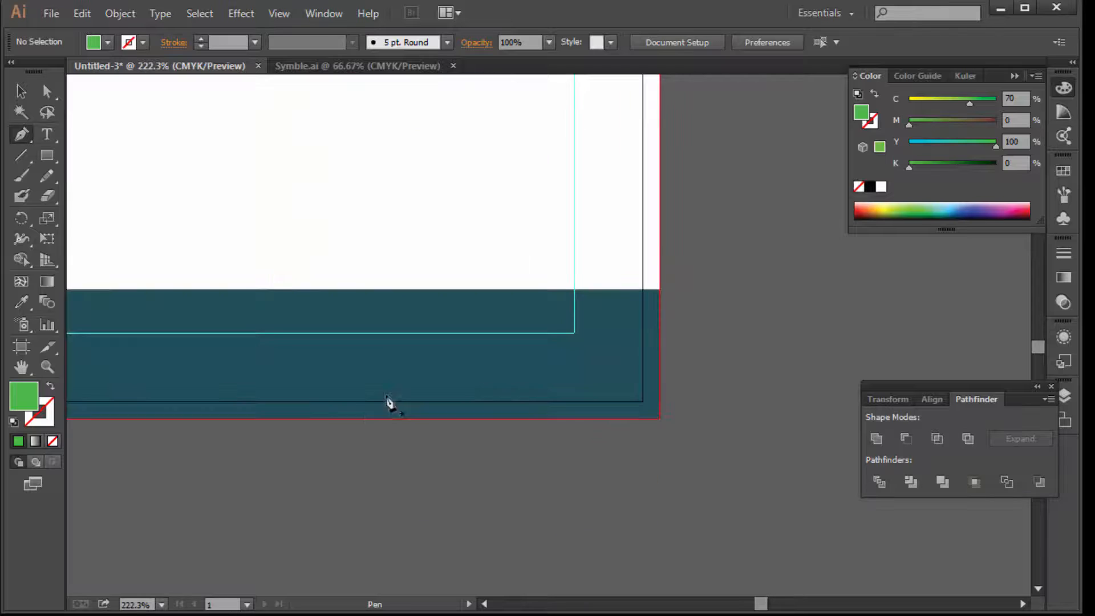
click(320, 419)
drag(388, 196, 409, 198)
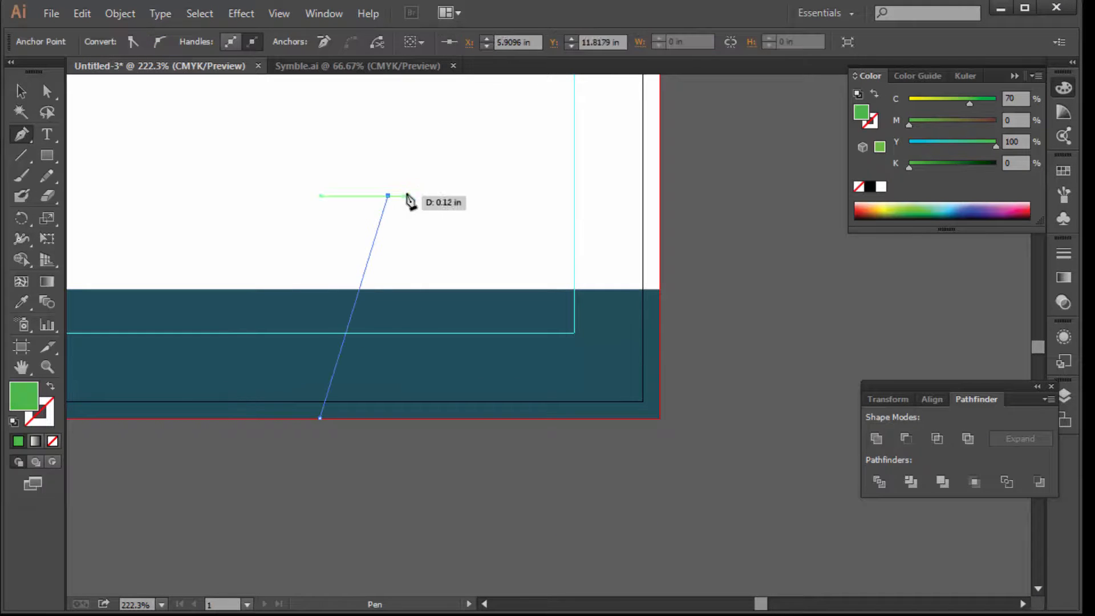
click(444, 251)
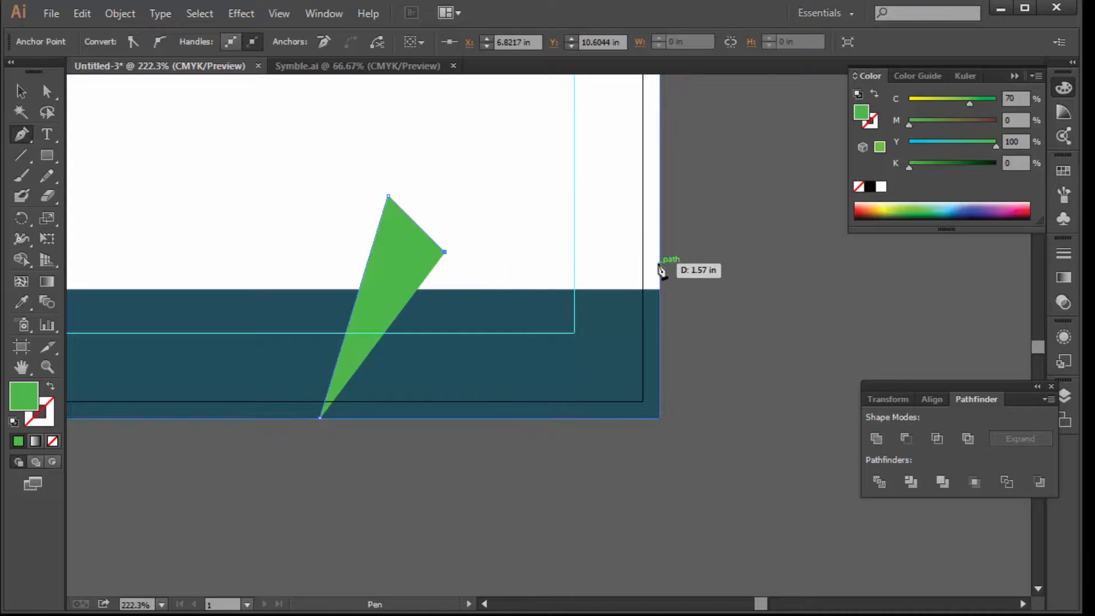
click(661, 252)
click(660, 418)
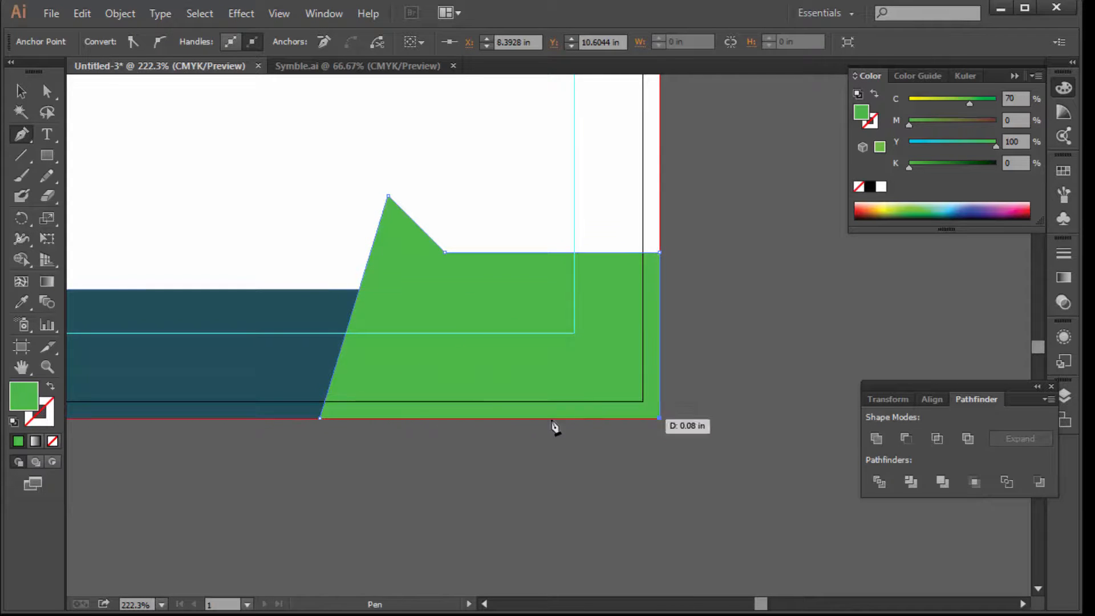
click(320, 419)
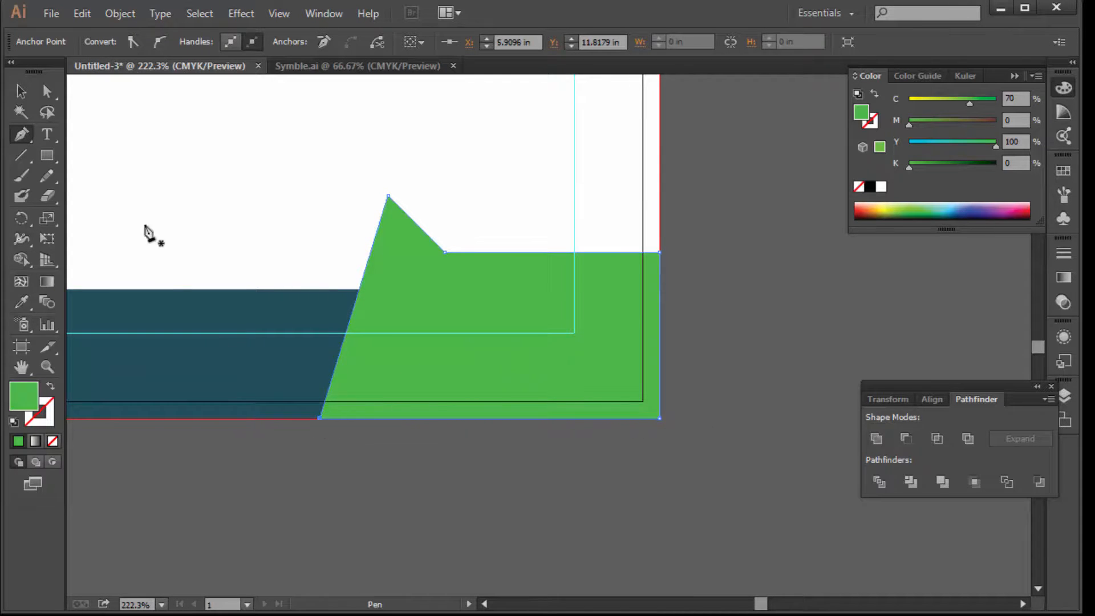
Deselect the green shape and zoom out to fit the whole letterhead
click(17, 95)
click(527, 514)
ctrl+alt+click(444, 305)
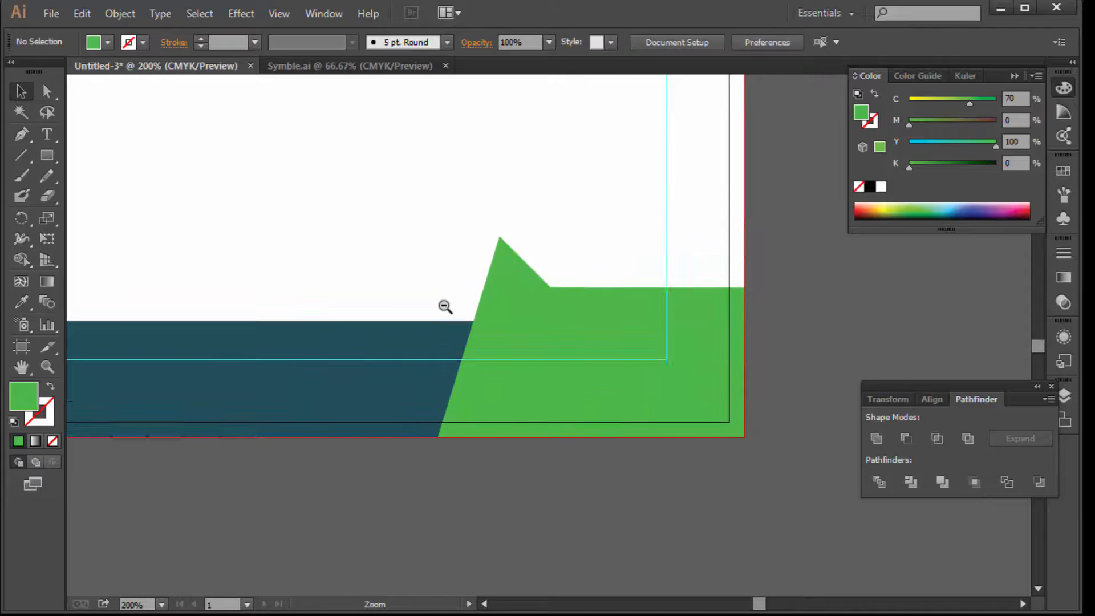
ctrl+alt+click(445, 307)
ctrl+alt+click(448, 307)
drag(494, 292, 449, 401)
drag(452, 289, 452, 393)
ctrl+alt+click(473, 308)
drag(490, 295, 469, 310)
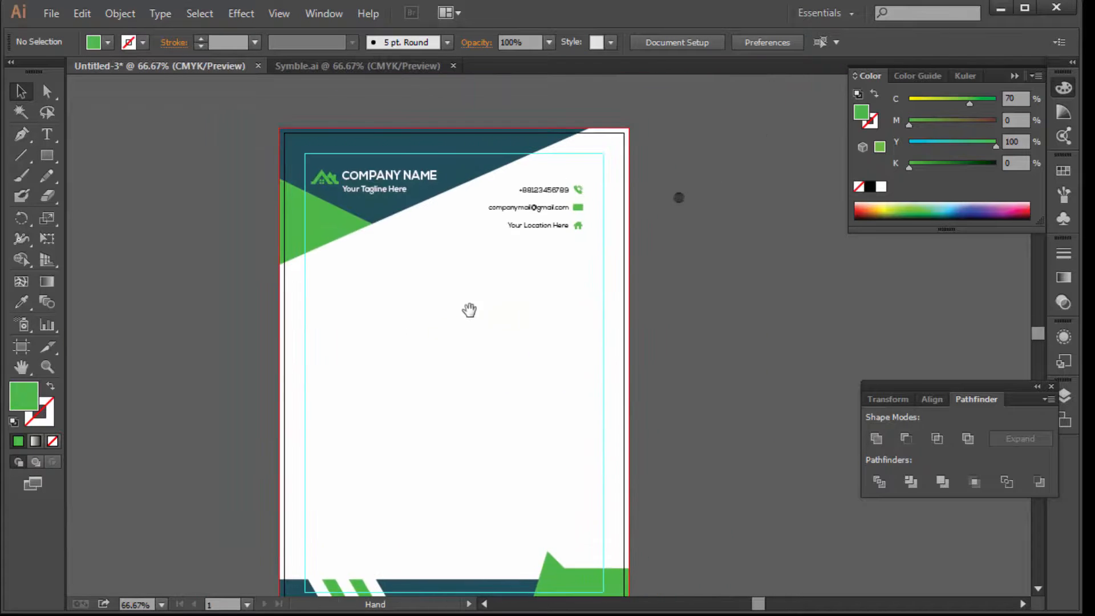
Add a HEADLINE text line just below the header
ctrl+click(496, 300)
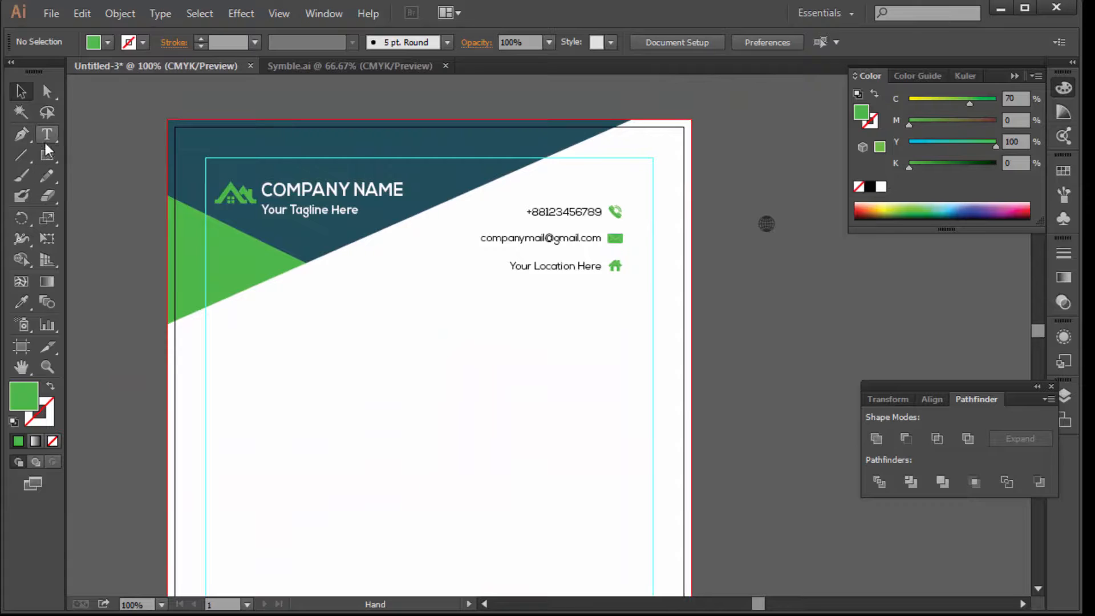
click(50, 135)
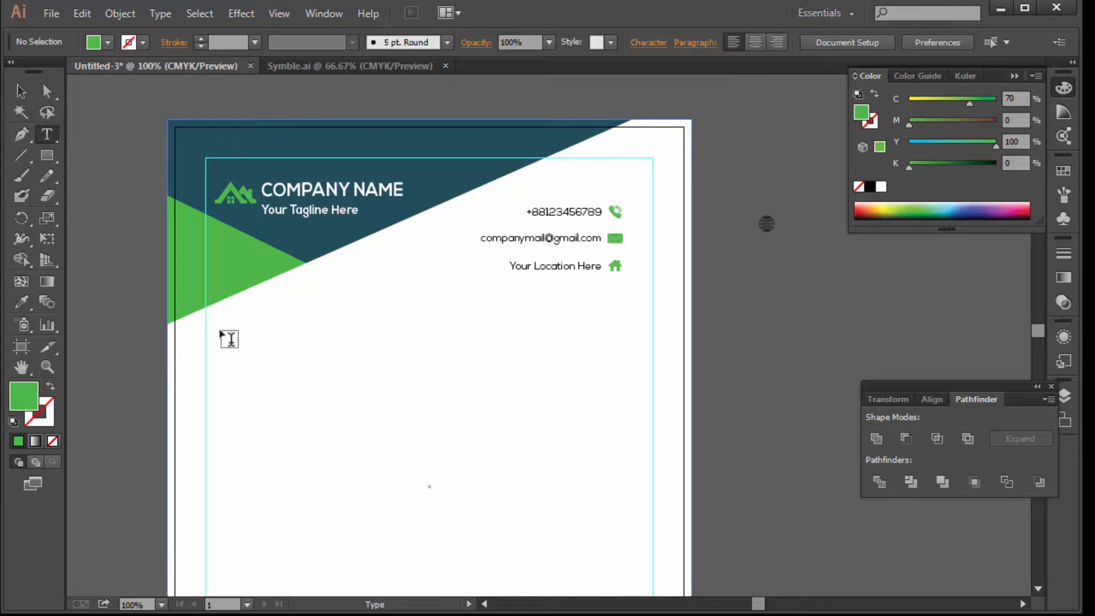
click(237, 322)
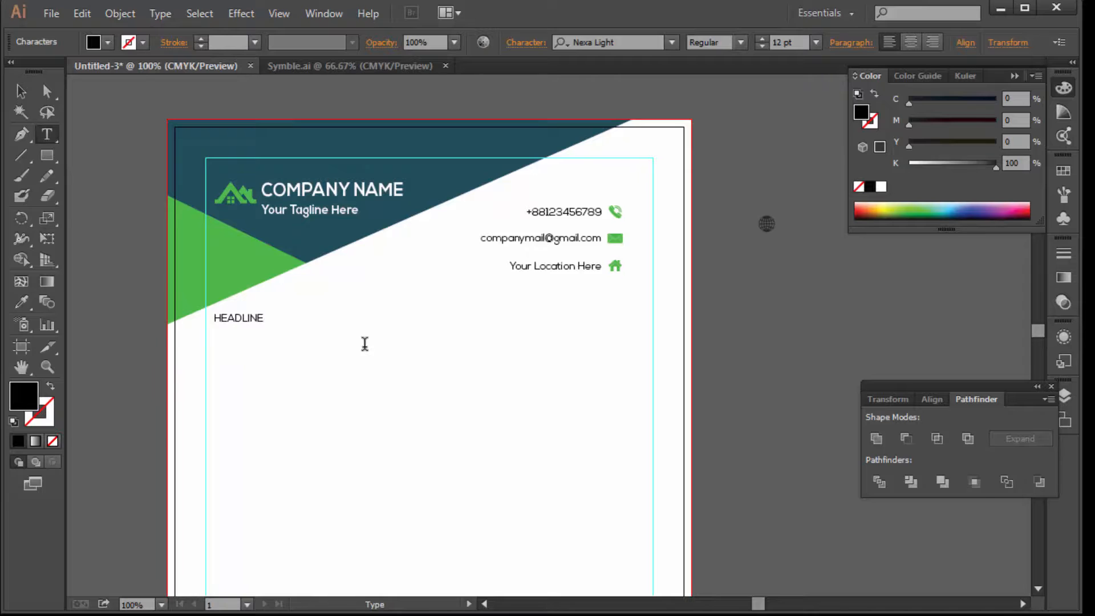
double_click(258, 320)
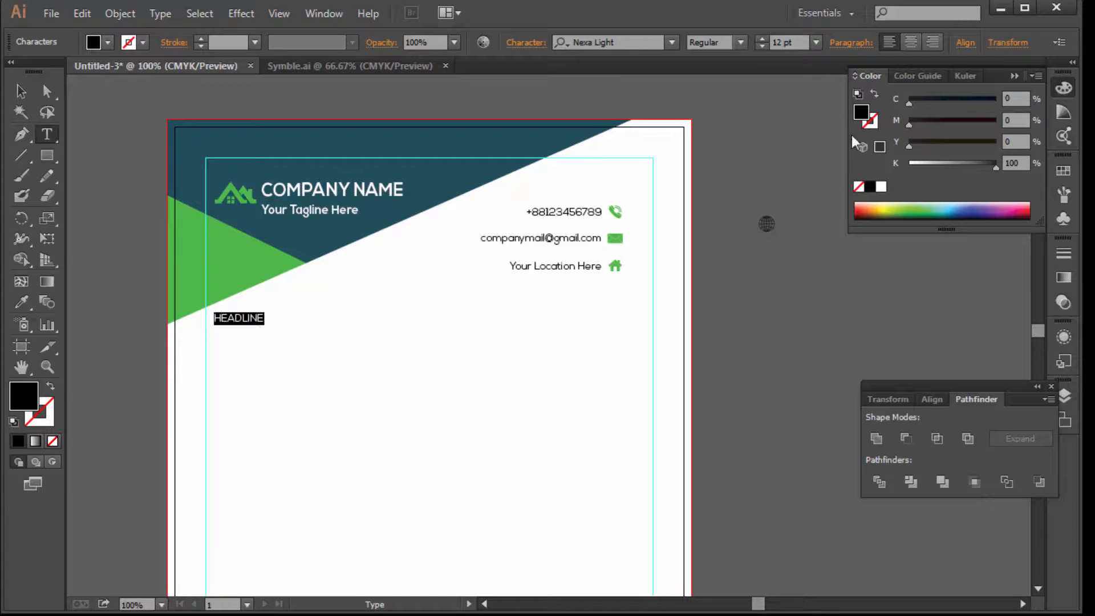
Set HEADLINE to Nexa Bold at 36 pt and nudge it slightly lower
click(741, 43)
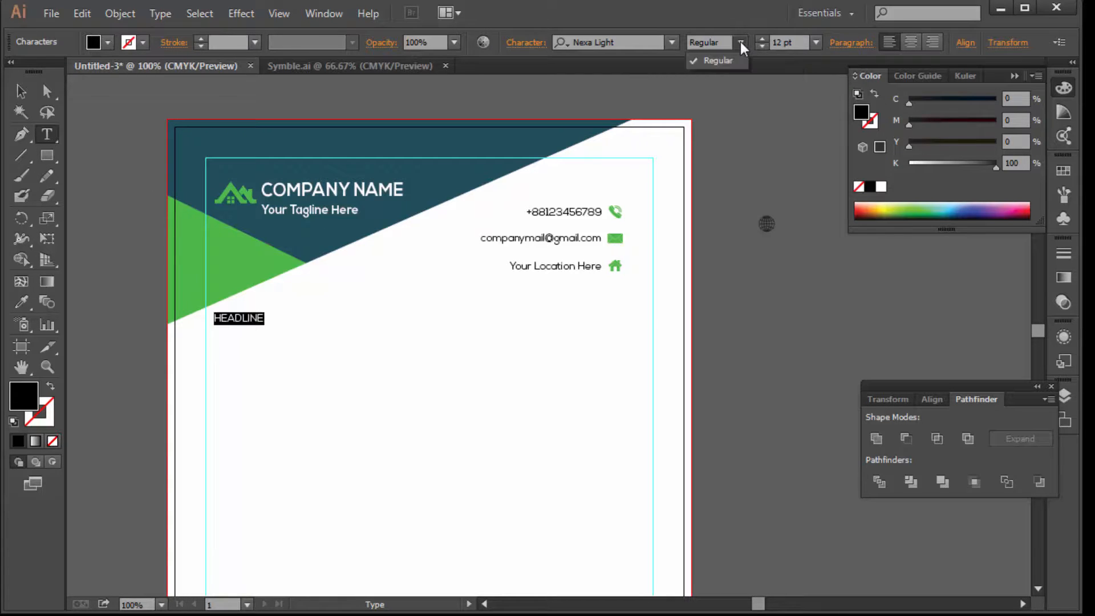
click(674, 42)
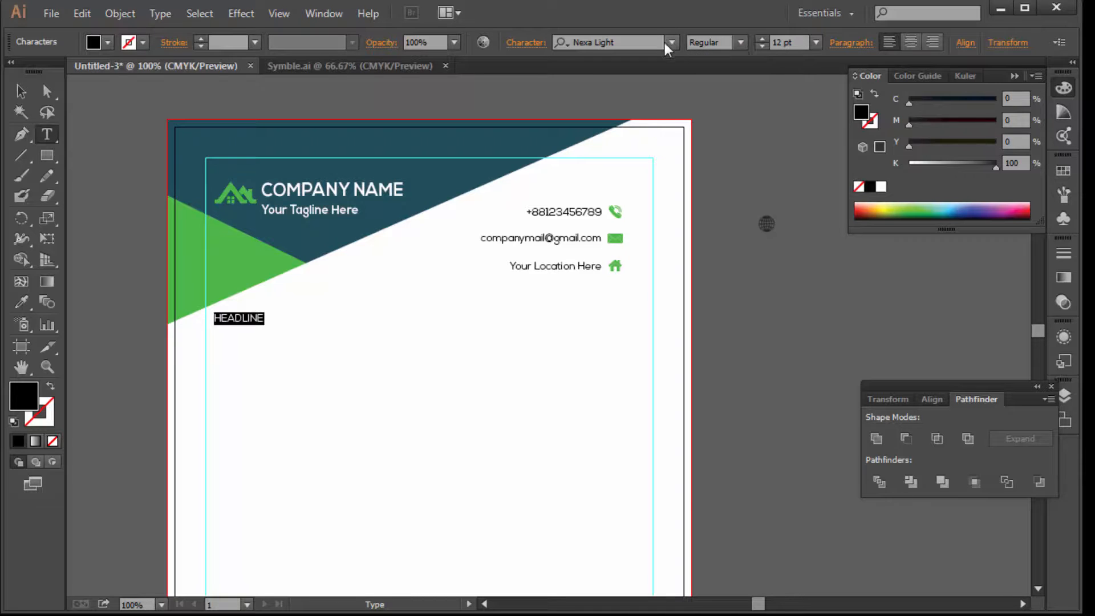
click(674, 41)
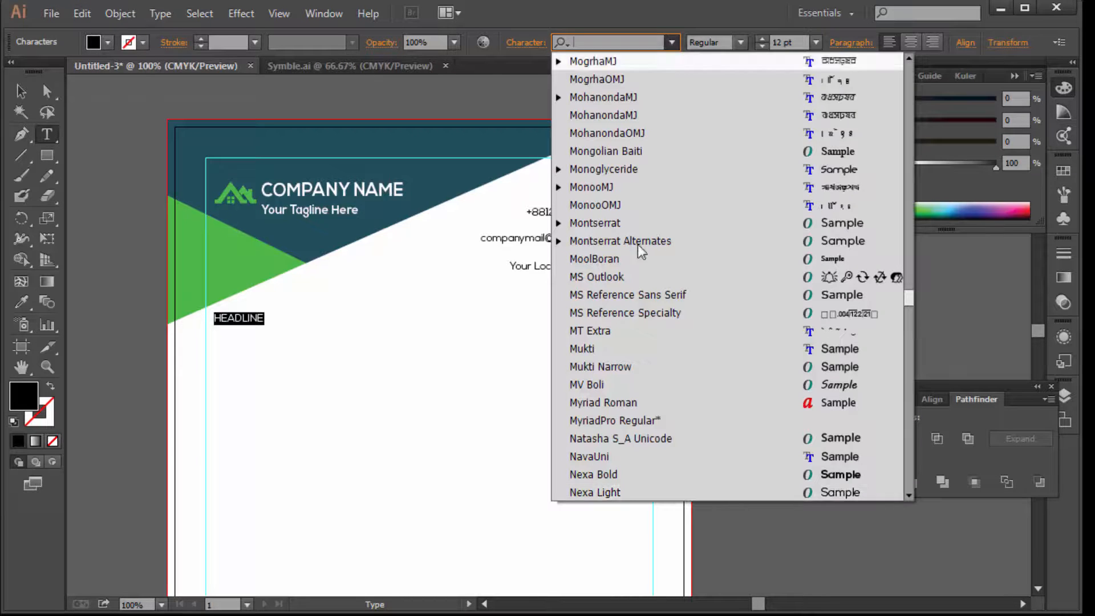
click(612, 477)
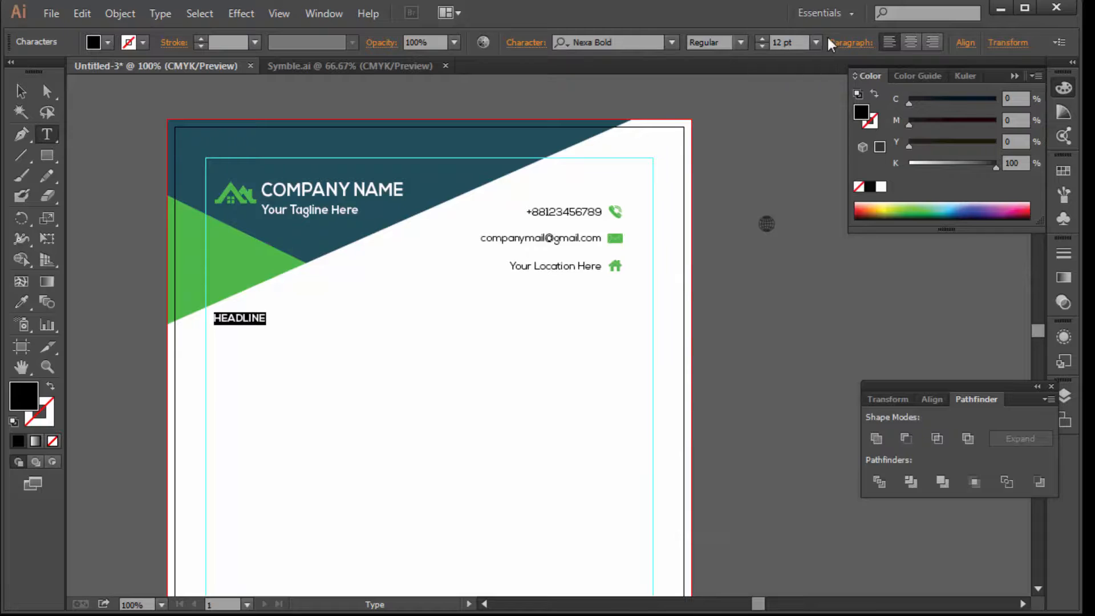
click(811, 44)
click(836, 347)
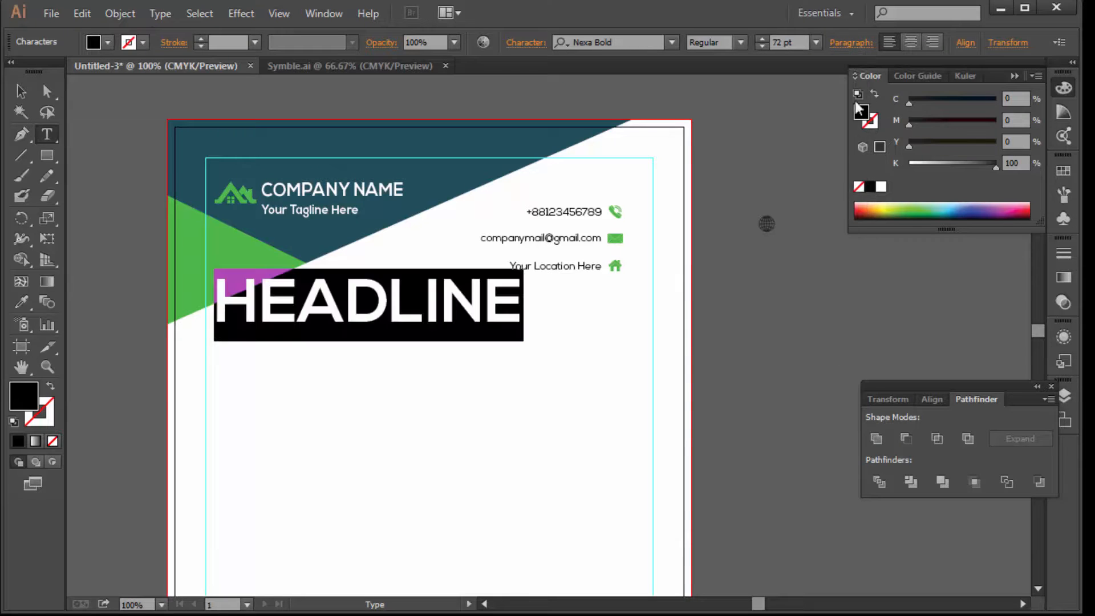
click(817, 42)
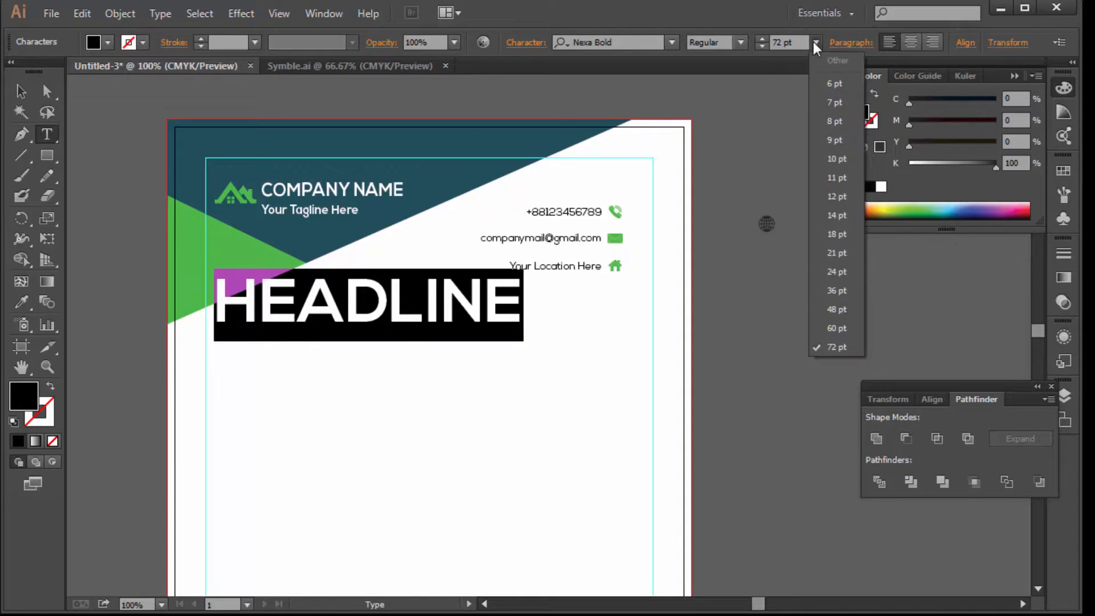
click(834, 284)
click(20, 90)
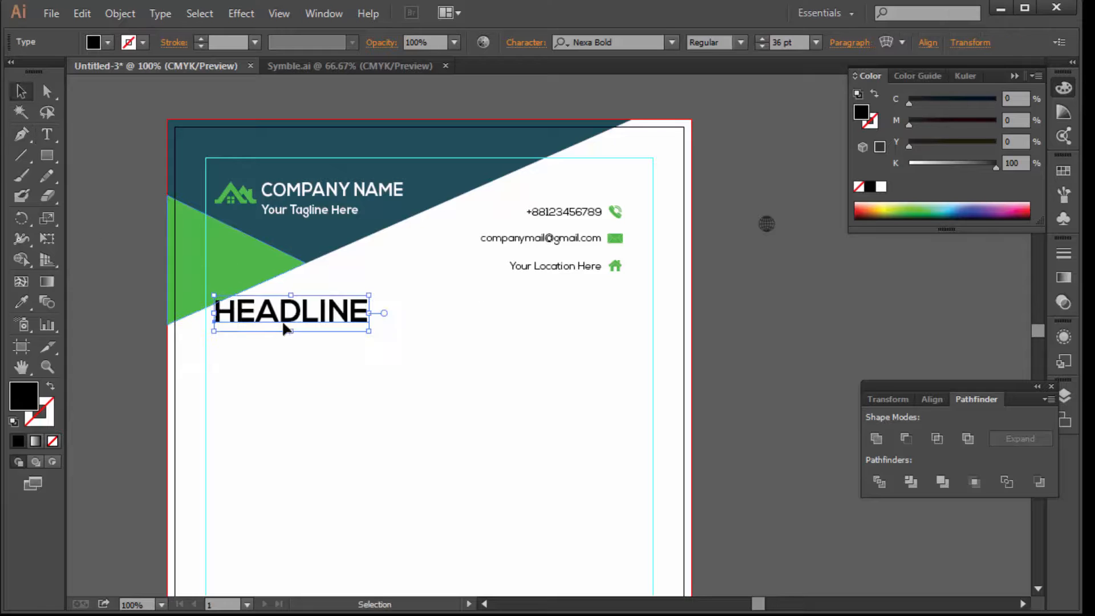
drag(291, 327, 288, 330)
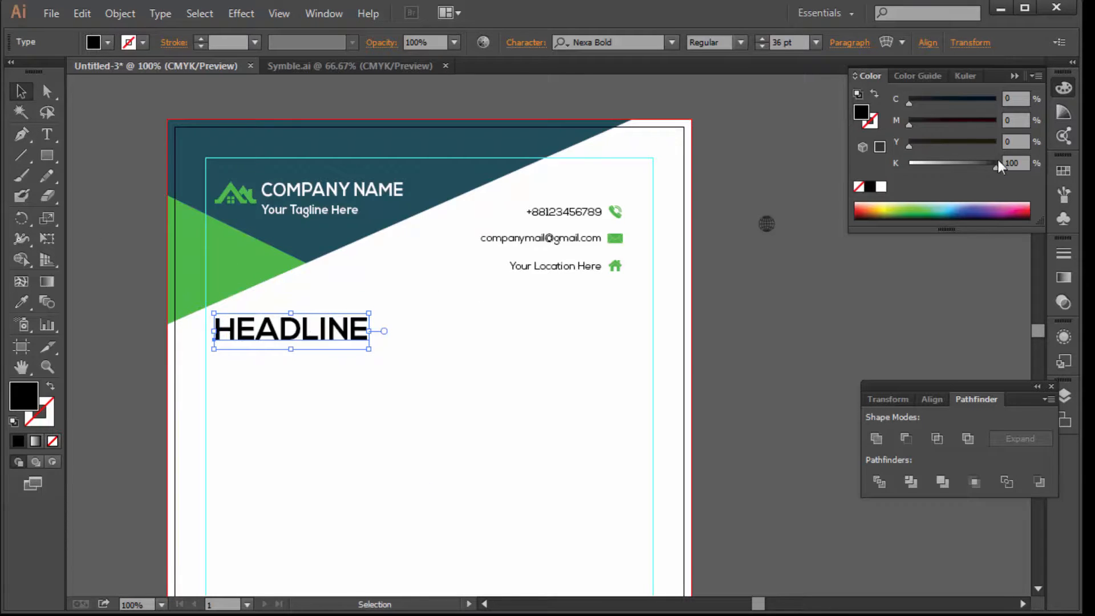
Fill HEADLINE with dark teal C100 M80 Y70 K0
drag(998, 160, 827, 153)
drag(943, 124, 992, 125)
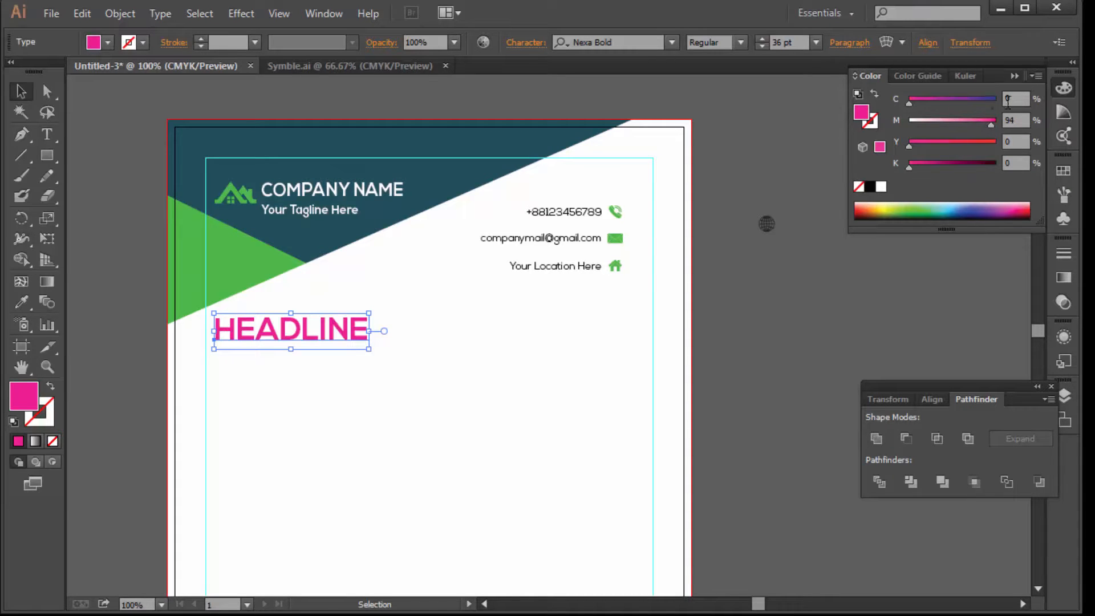
key(ctrl+z)
drag(1016, 100, 954, 100)
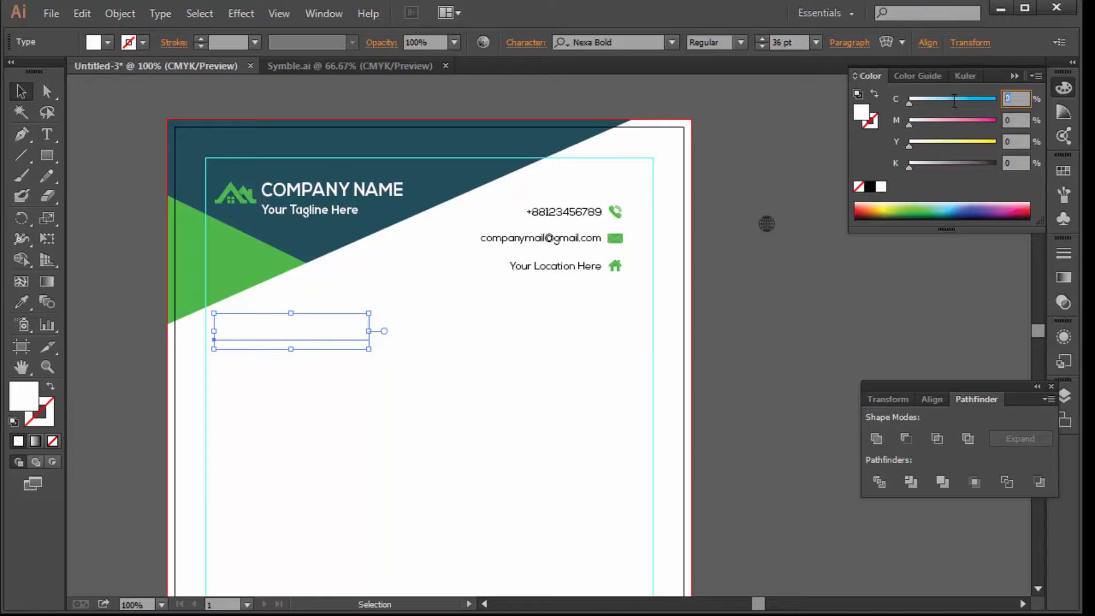
text(100)
key(Tab)
text(80)
key(Tab)
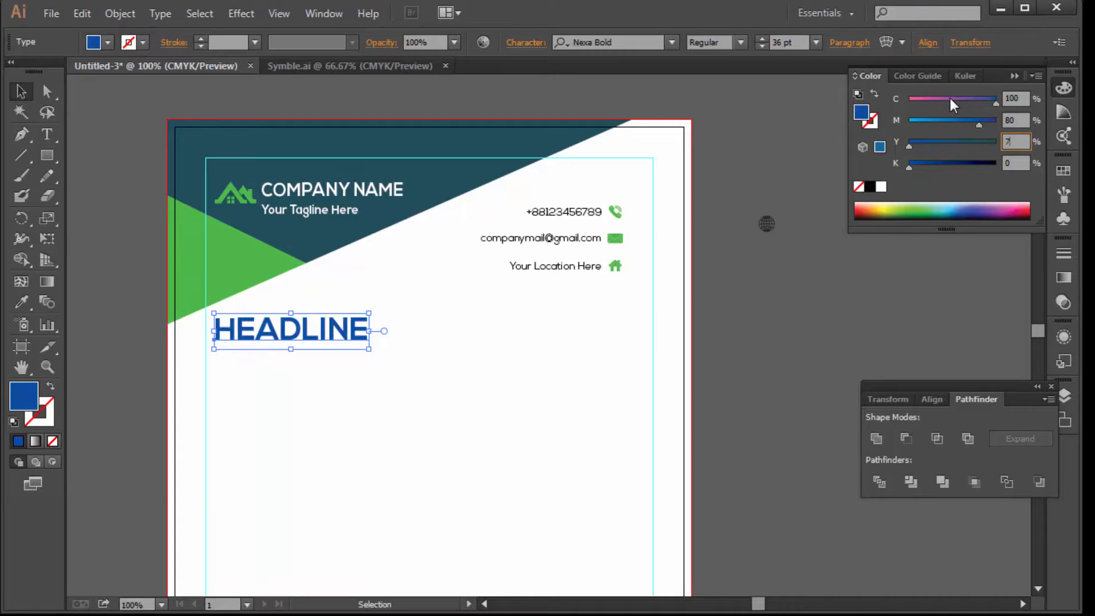
text(70)
key(Return)
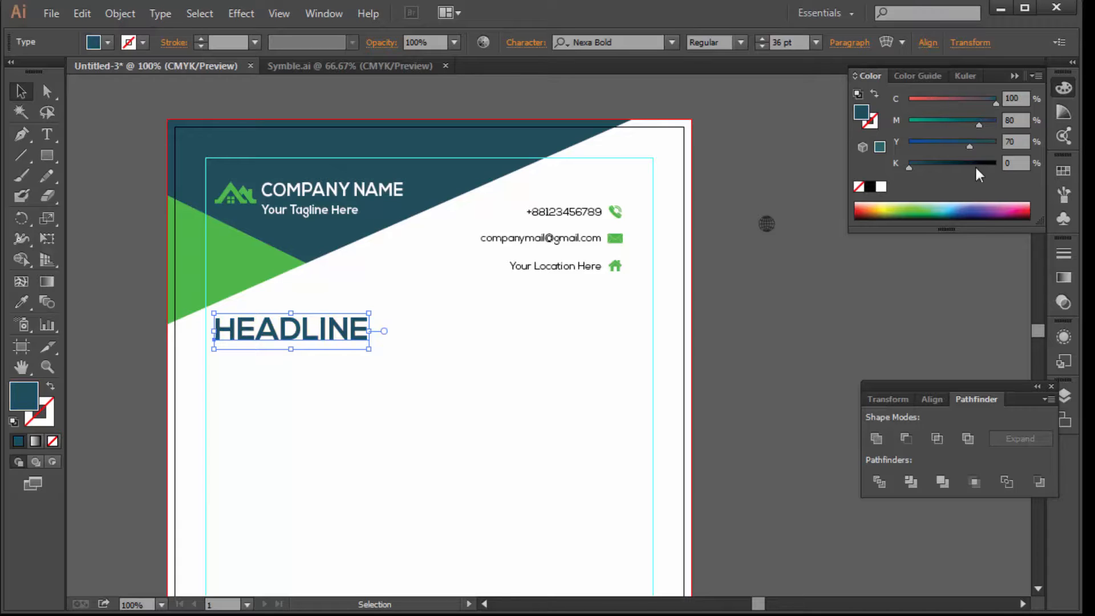
ctrl+click(745, 303)
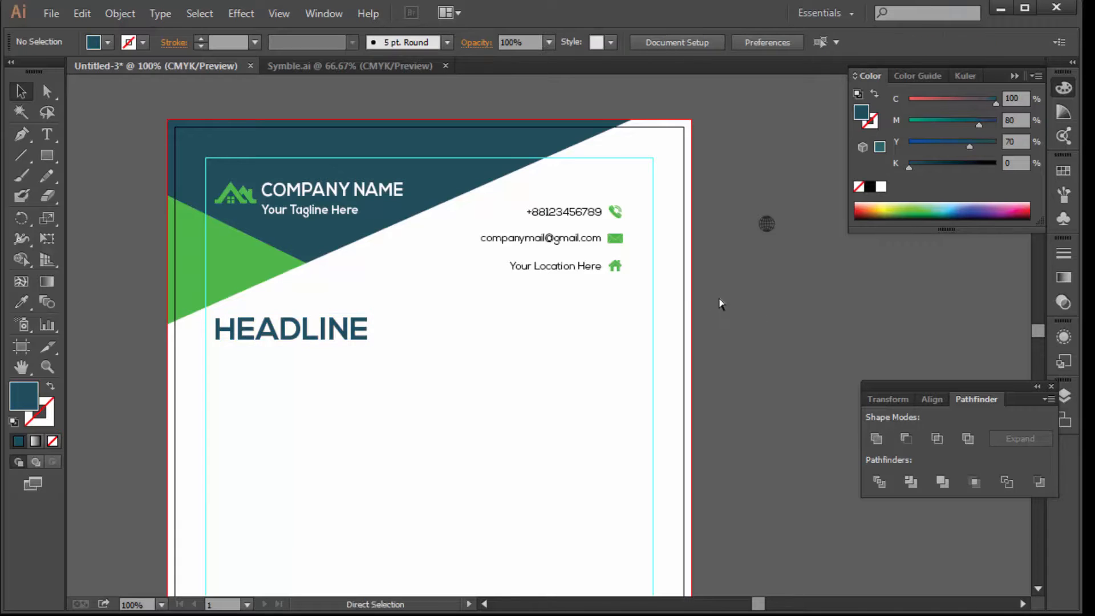
Paste the lorem ipsum body text and move it into the page column below HEADLINE
drag(609, 323, 609, 285)
key(ctrl+minus)
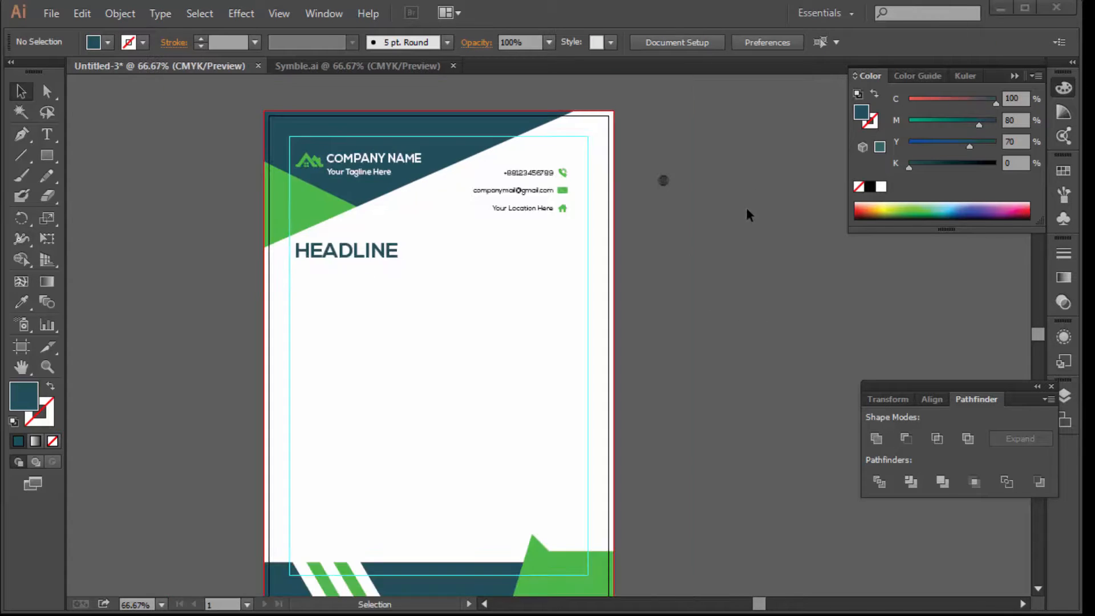
key(a)
drag(675, 252, 715, 308)
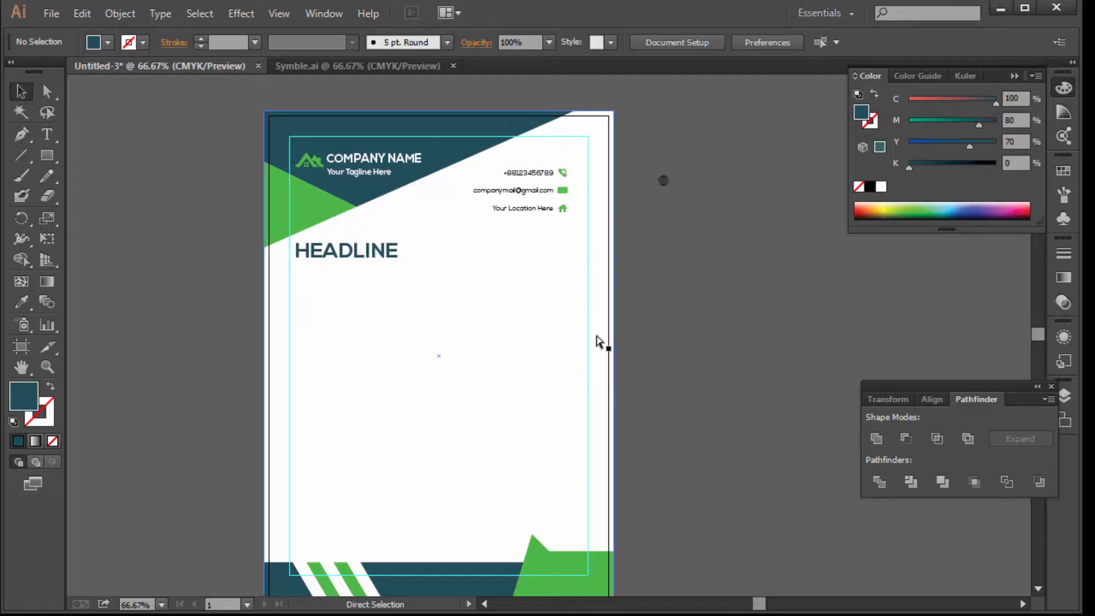
text(Lorem ipsum dolor sit amet, consectetur adipiscing elit, sed do eiusmod tempor incididunt ut labore et dolore magna aliqua. Ut enim ad minim veniam, quis nostrud exercitation ullamco laboris nisi ut aliquip ex ea commodo consequat. Duis aute irure dolor in reprehenderit in voluptate velit esse cillum dolore eu fugiat nulla pariatur. Excepteur sint occaecat cupidatat non proident, sunt in culpa qui officia deserunt mollit anim id est laborum. Lorem ipsum dolor sit amet, consectetur adipiscing elit, sed do eiusmod tempor incididunt ut labore et dolore magna aliqua. Ut enim ad minim veniam, quis nostrud exercitation ullamco laboris nisi ut aliquip ex ea commodo consequat. Duis aute irure dolor in reprehenderit in voluptate velit esse cillum dolore eu fugiat nulla pariatur. Excepteur sint occaecat cupidatat non proident, sunt in culpa qui officia deserunt mollit anim id est laborum. Lorem ipsum dolor sit amet, consectetur adipiscing elit, sed do eiusmod tempor incididunt ut labore et dolore magna aliqua. Ut enim ad minim veniam, quis nostrud exercitation ullamco laboris nisi ut aliquip ex ea commodo consequat. Duis aute irure dolor in reprehenderit in voluptate velit esse cillum dolore eu fugiat nulla pariatur. Excepteur sint occaecat cupidatat non proident, sunt in culpa qui officia deserunt mollit anim id est laborum.  Creative Art Director  Lorem ipsum dolor sit amet consectetuer adipiscing elit)
drag(562, 273, 460, 348)
key(ctrl+z)
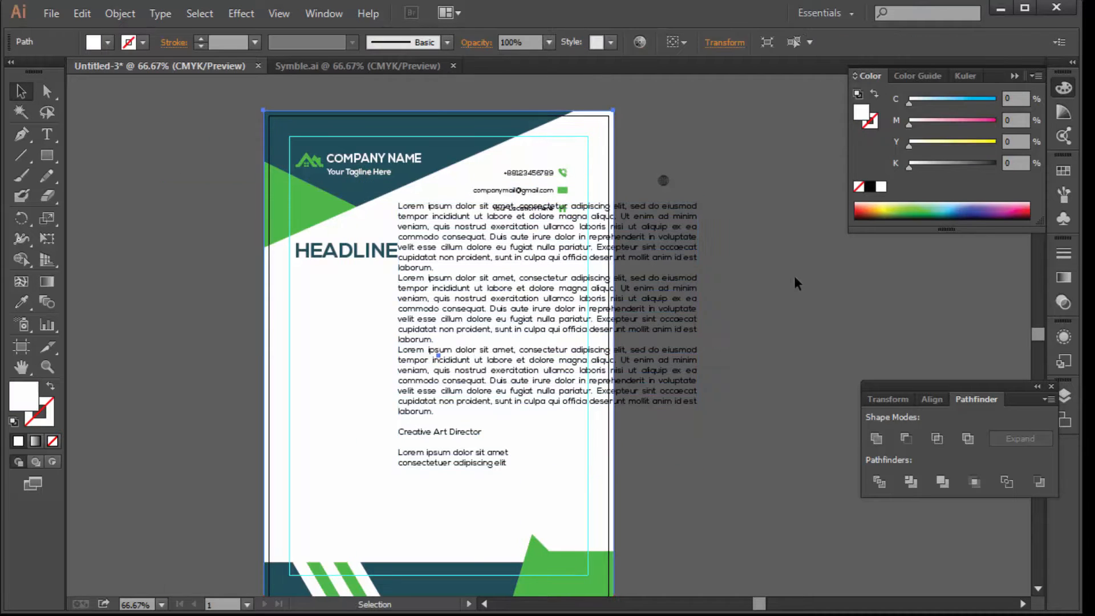
click(794, 277)
drag(679, 227, 572, 316)
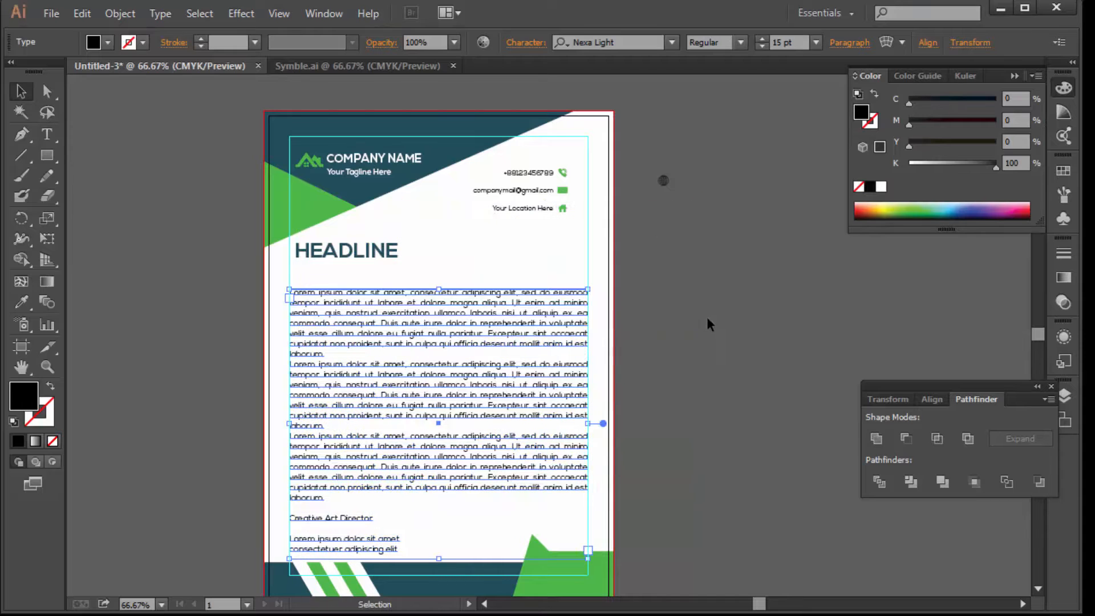
click(711, 316)
Shift HEADLINE left to line up with the body text
key(ctrl+equal)
key(ctrl+equal)
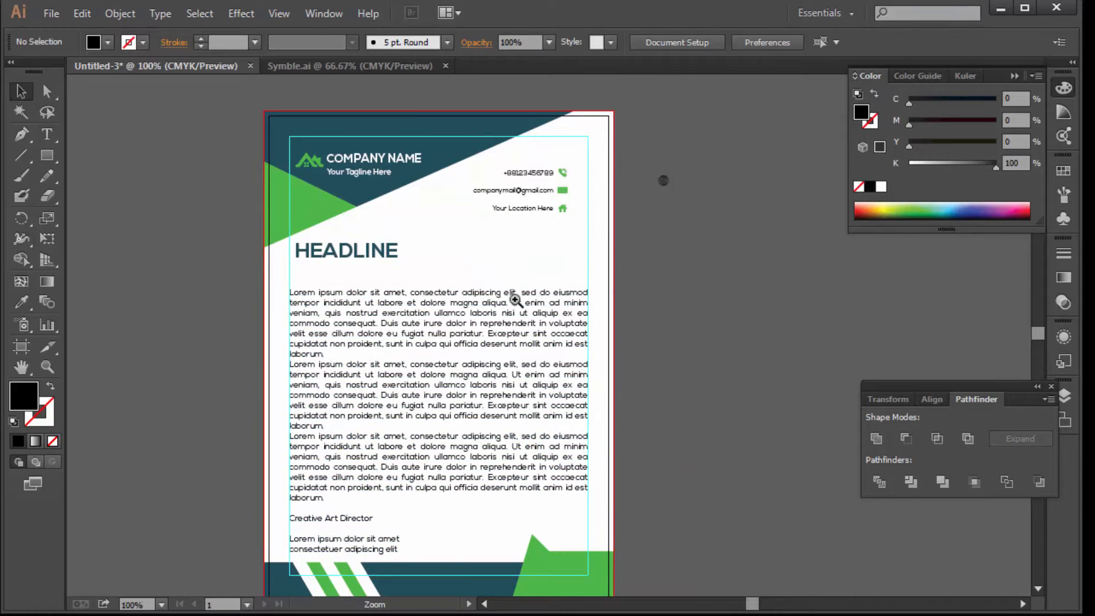
drag(572, 317, 545, 317)
drag(477, 274, 392, 344)
Copy 'Lorem ipsum dolor sit amet' into a new line under HEADLINE, aligned left
key(t)
click(533, 343)
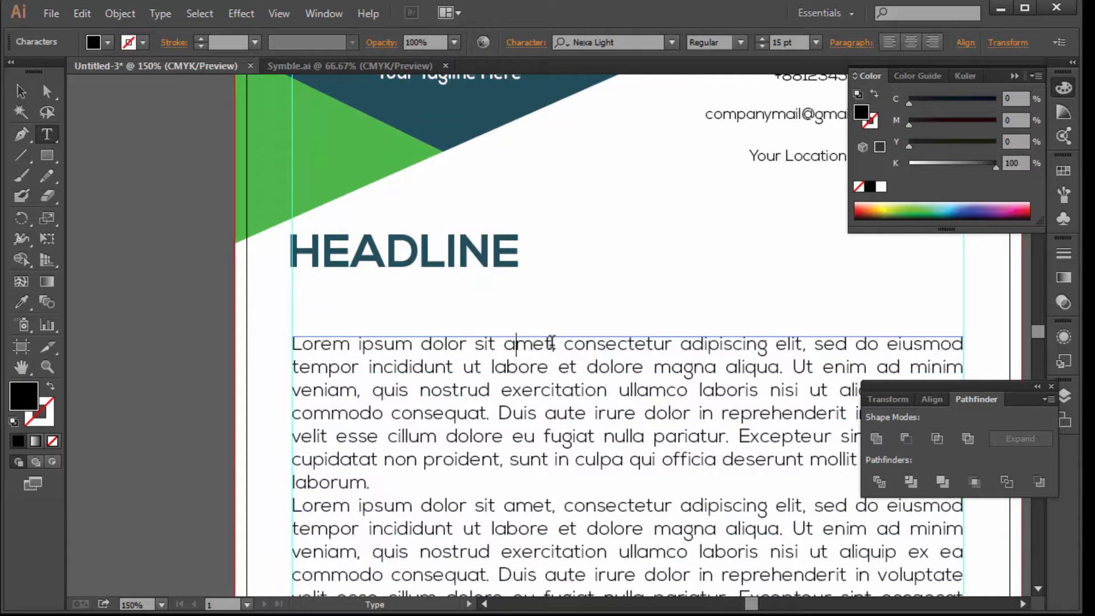
drag(553, 343, 292, 343)
key(ctrl+c)
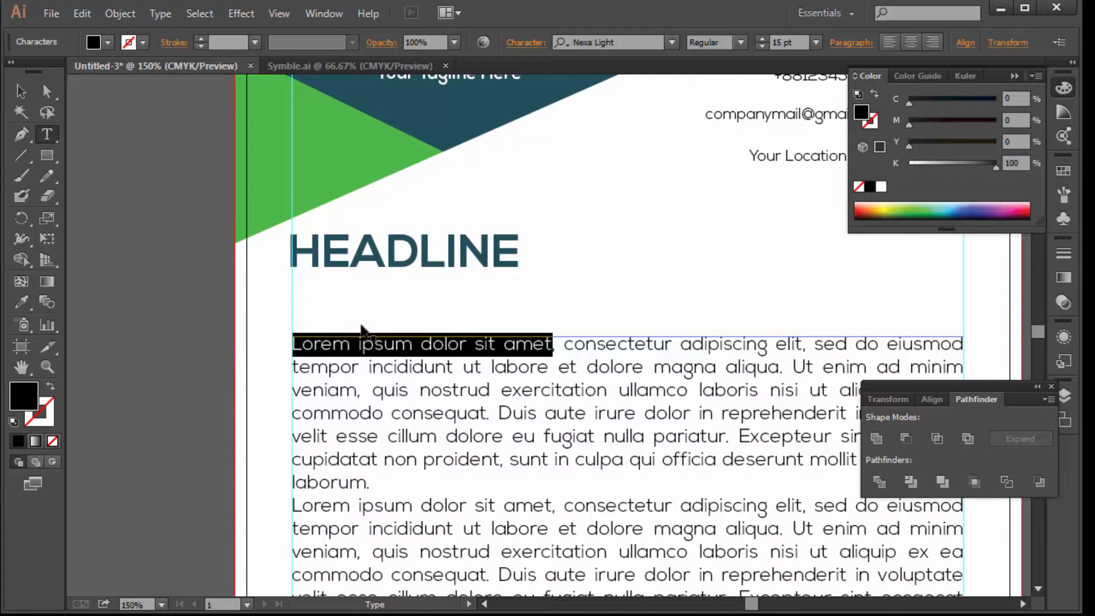
key(Escape)
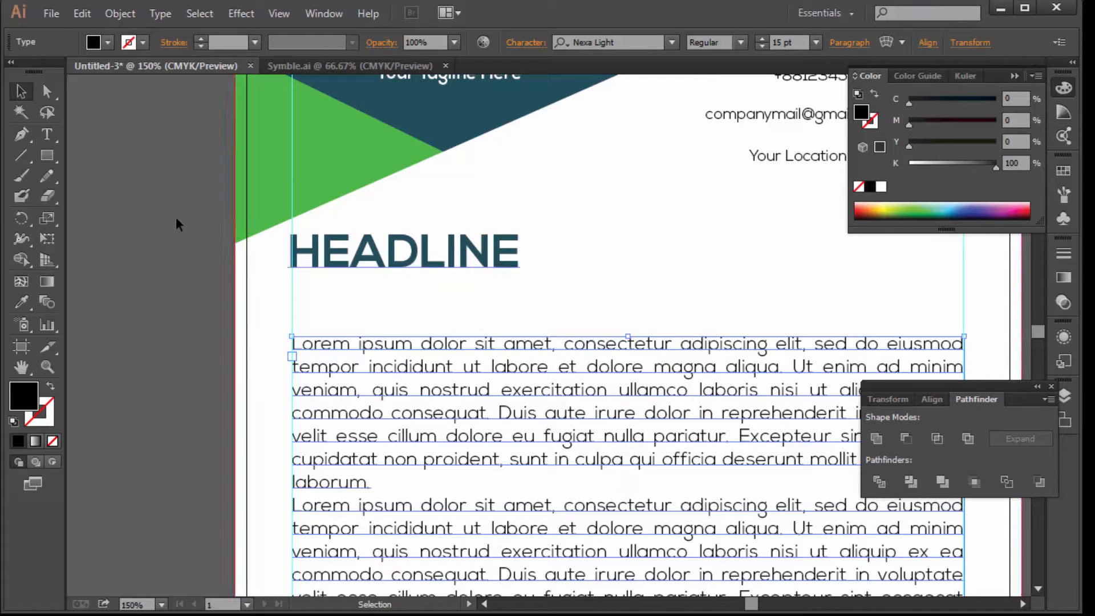
click(320, 293)
key(ctrl+v)
key(Escape)
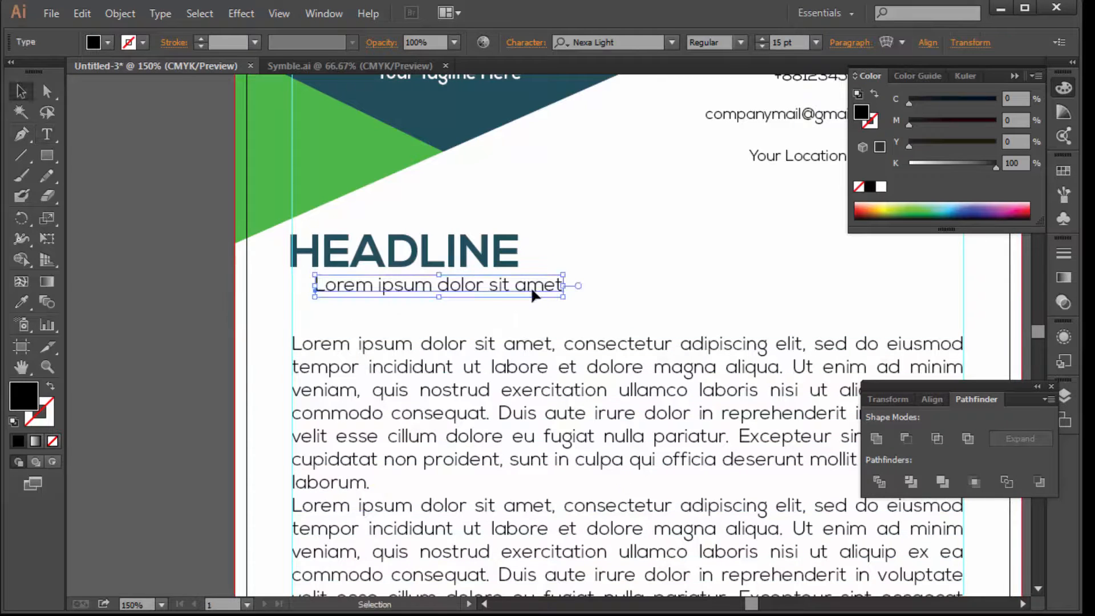
drag(532, 289, 600, 286)
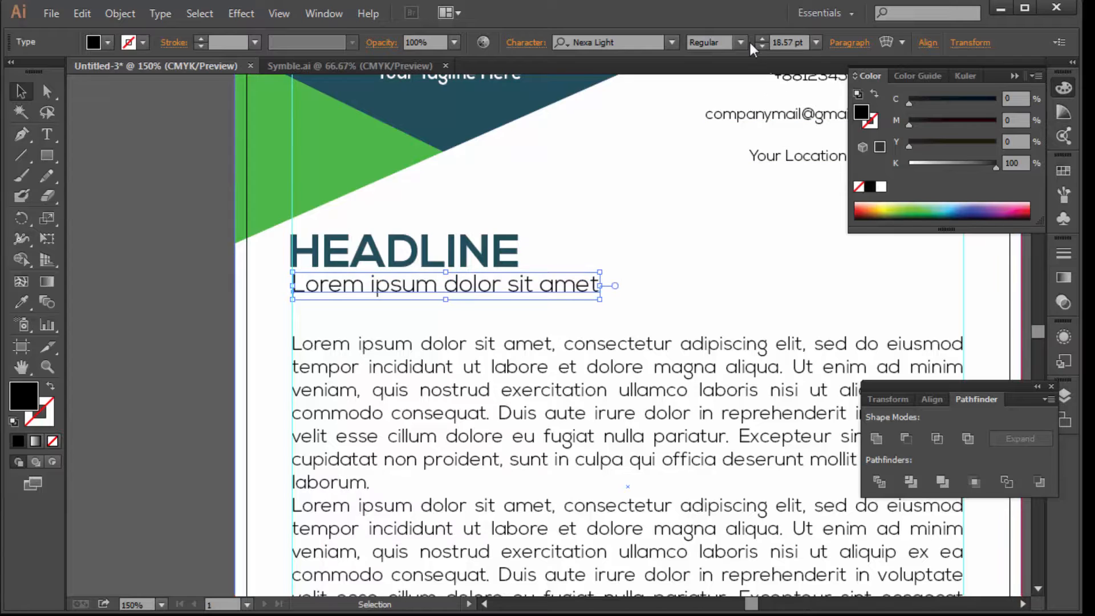
Set the subheading to Nexa Bold and nudge it down slightly
click(672, 42)
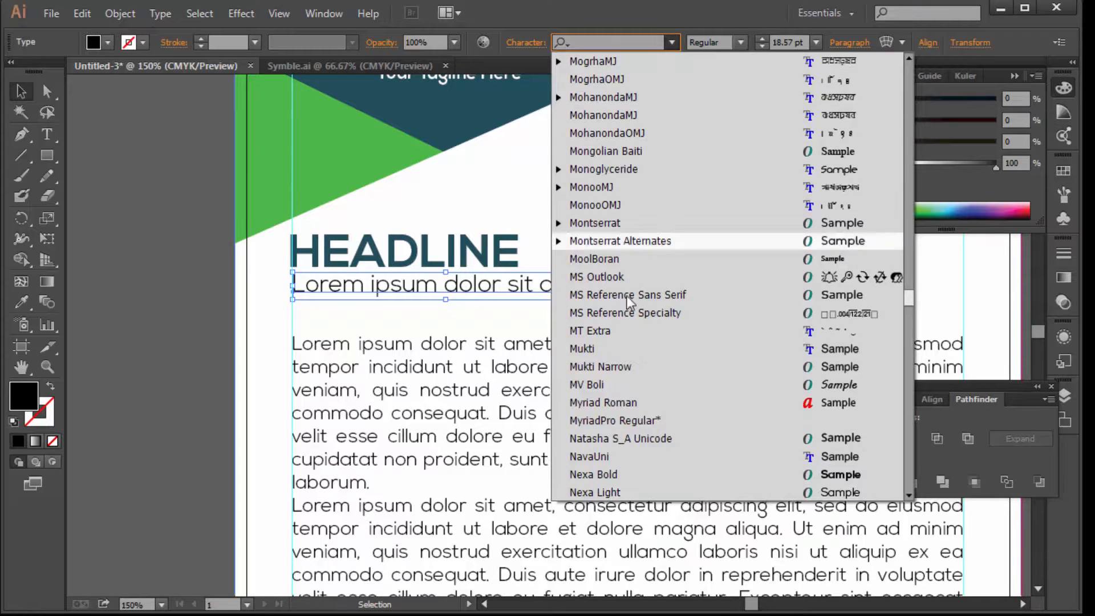
click(617, 474)
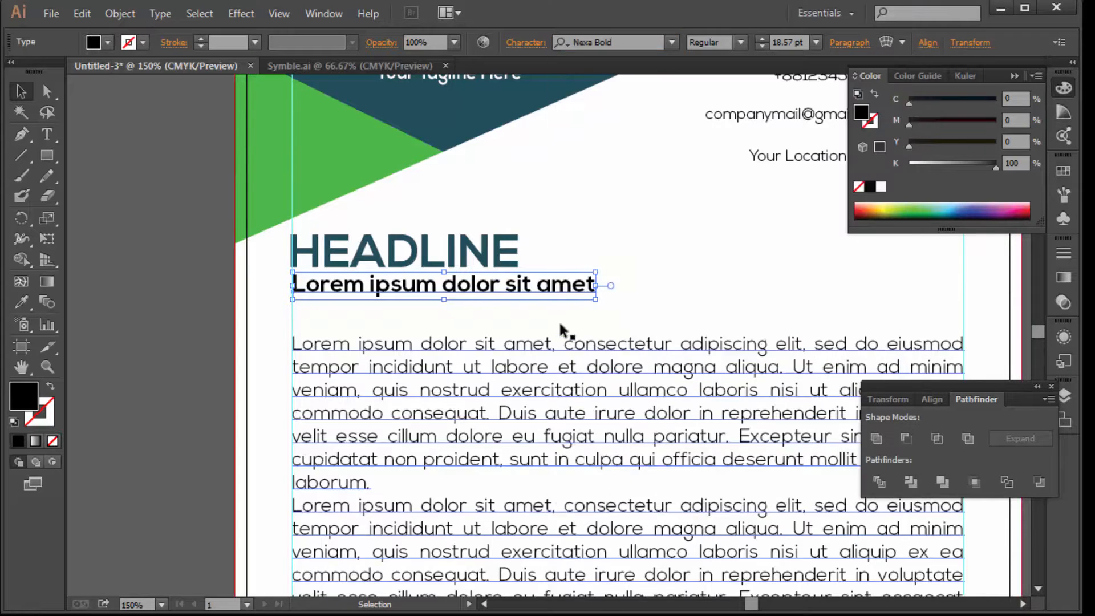
key(Down)
key(Down)
key(Down)
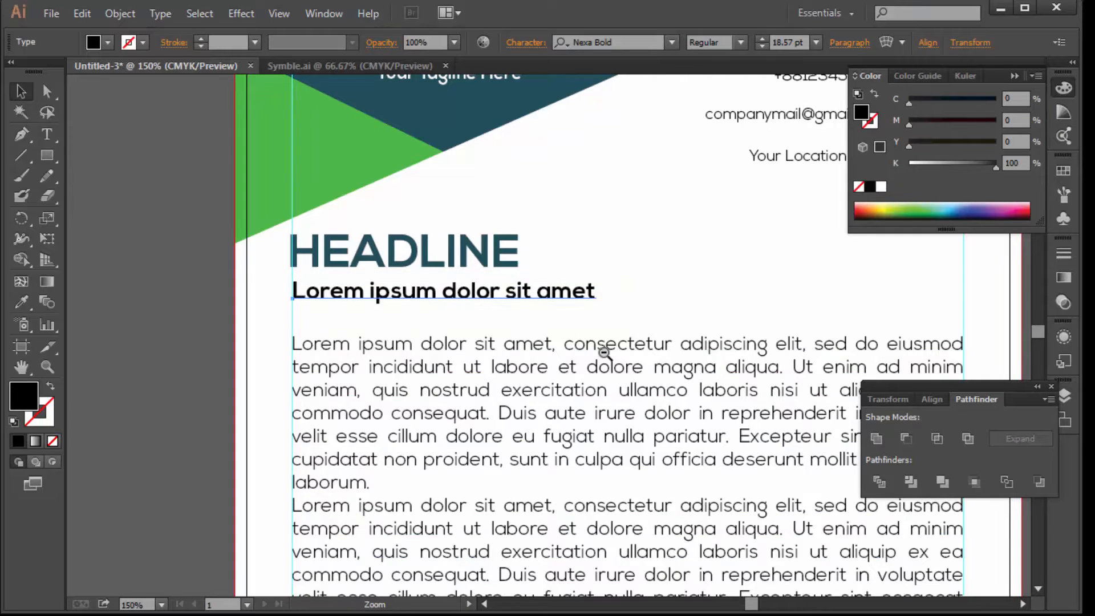
ctrl+alt+click(605, 353)
ctrl+alt+click(605, 353)
ctrl+alt+click(604, 353)
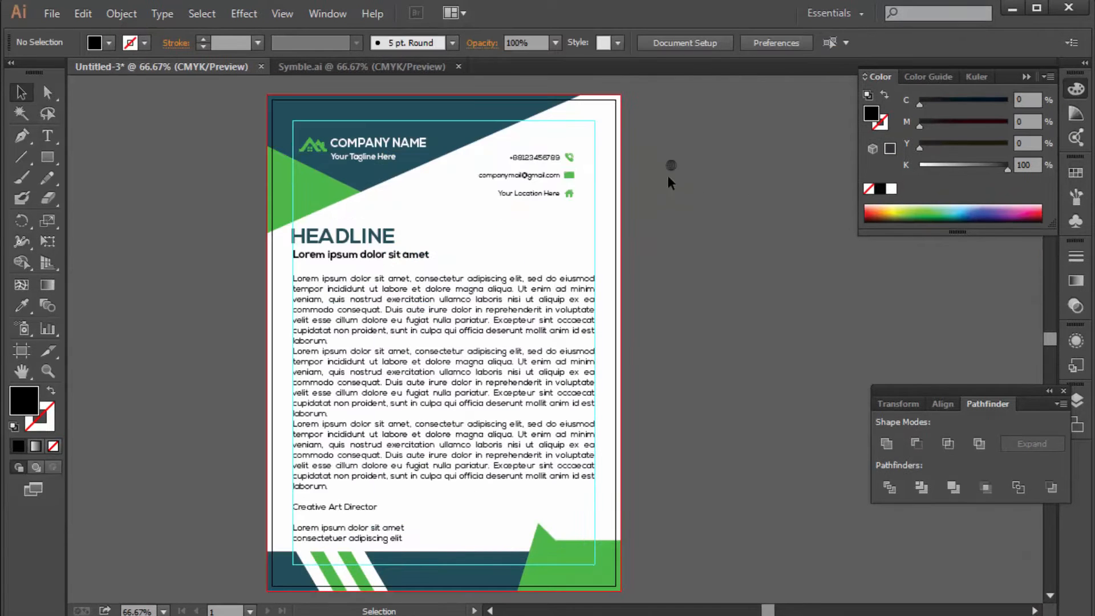
Move the globe icon into the teal footer band beside the stripes and fill it white
drag(671, 165, 388, 558)
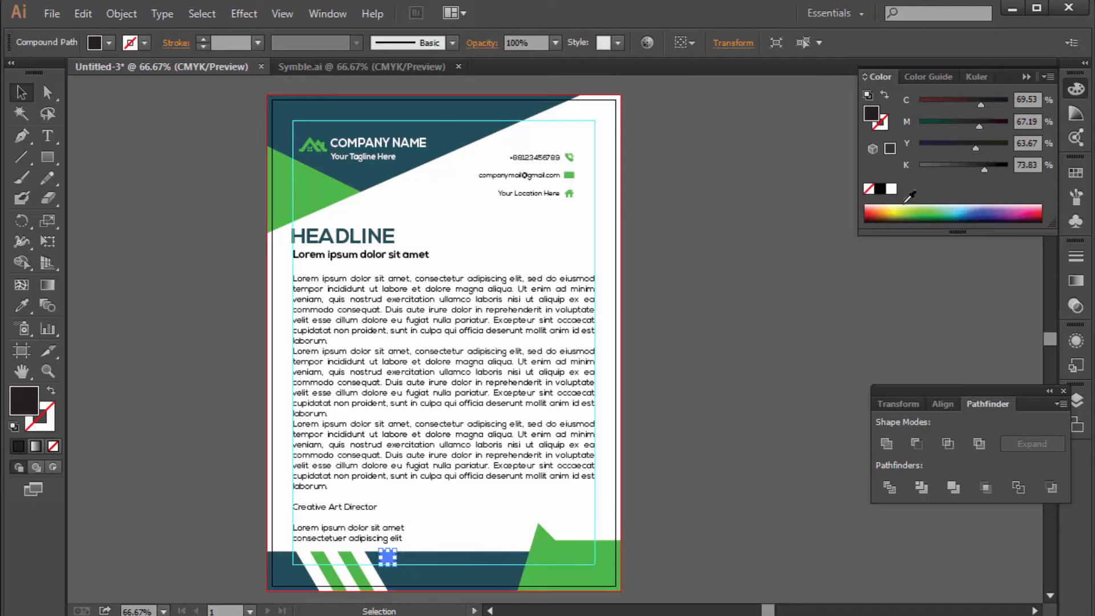
click(892, 190)
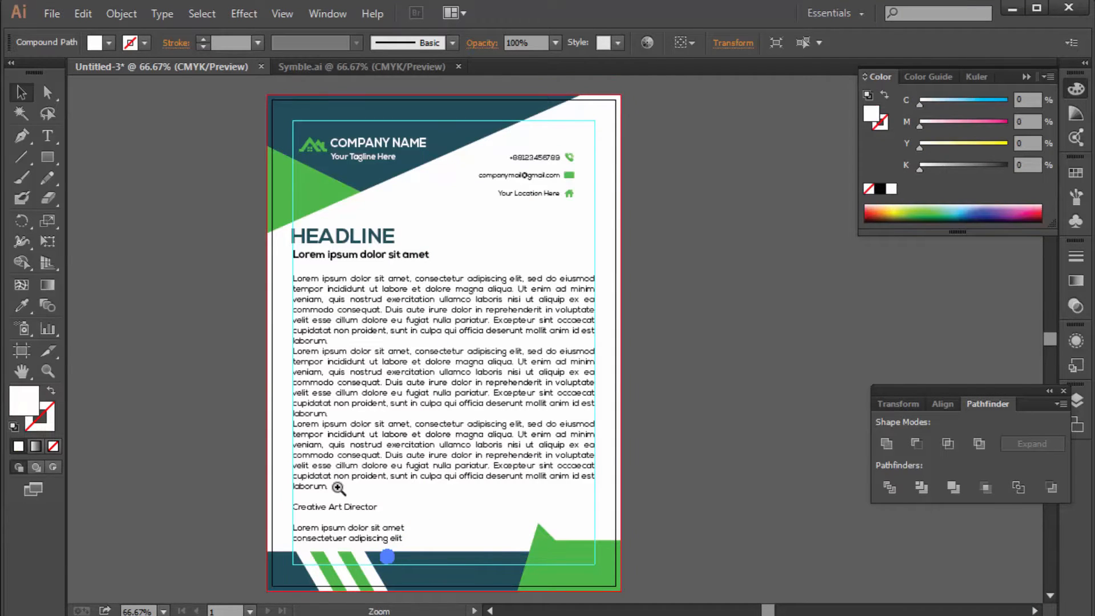
drag(333, 488, 570, 539)
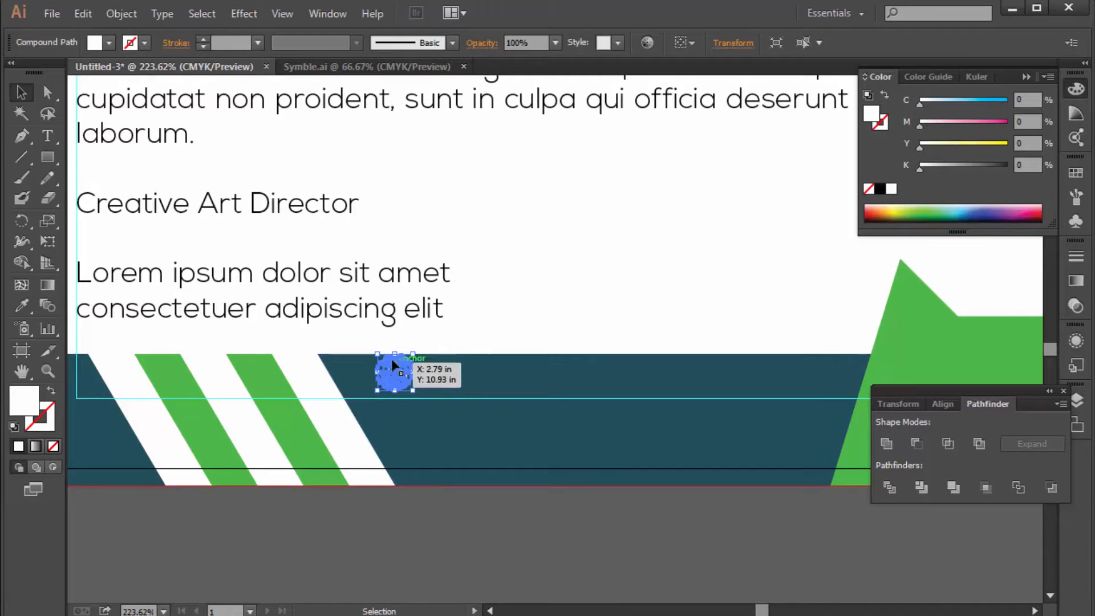
drag(396, 356, 399, 364)
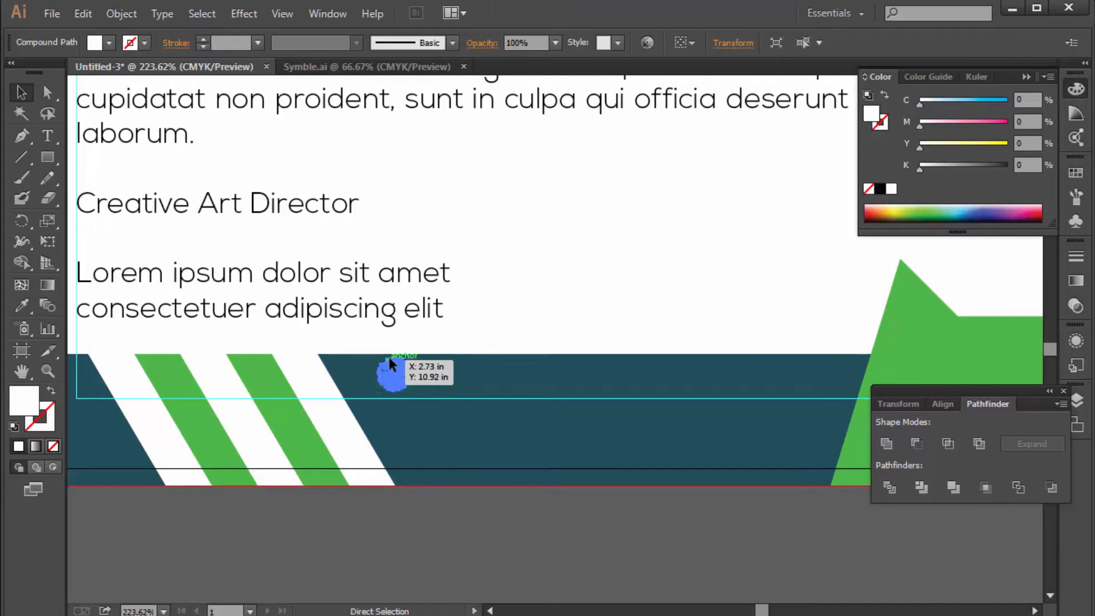
ctrl+alt+click(640, 303)
drag(452, 328, 343, 244)
click(467, 463)
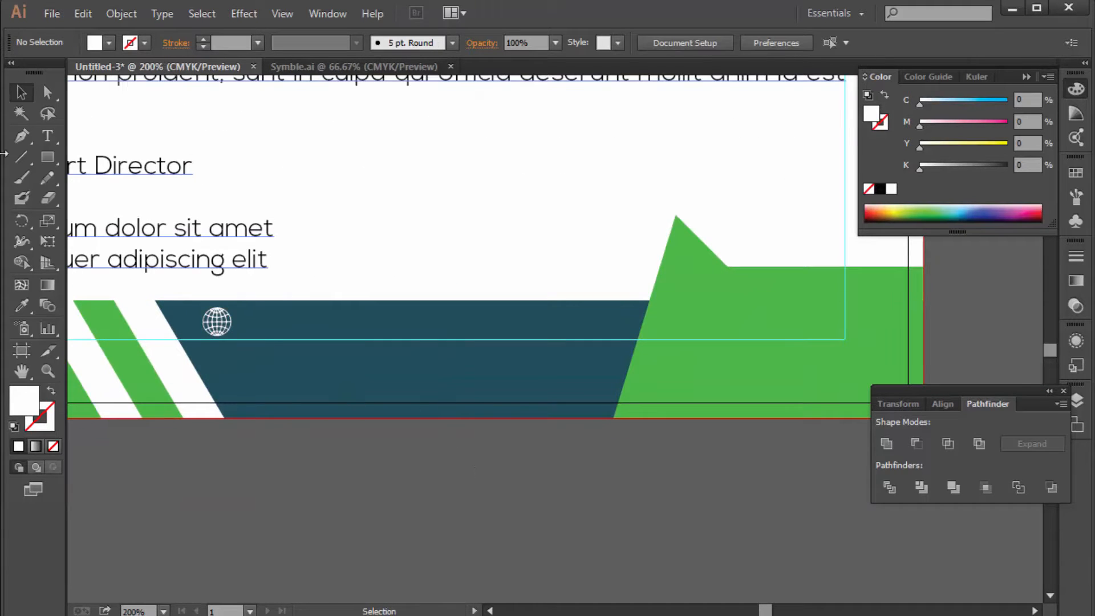
click(47, 135)
click(278, 537)
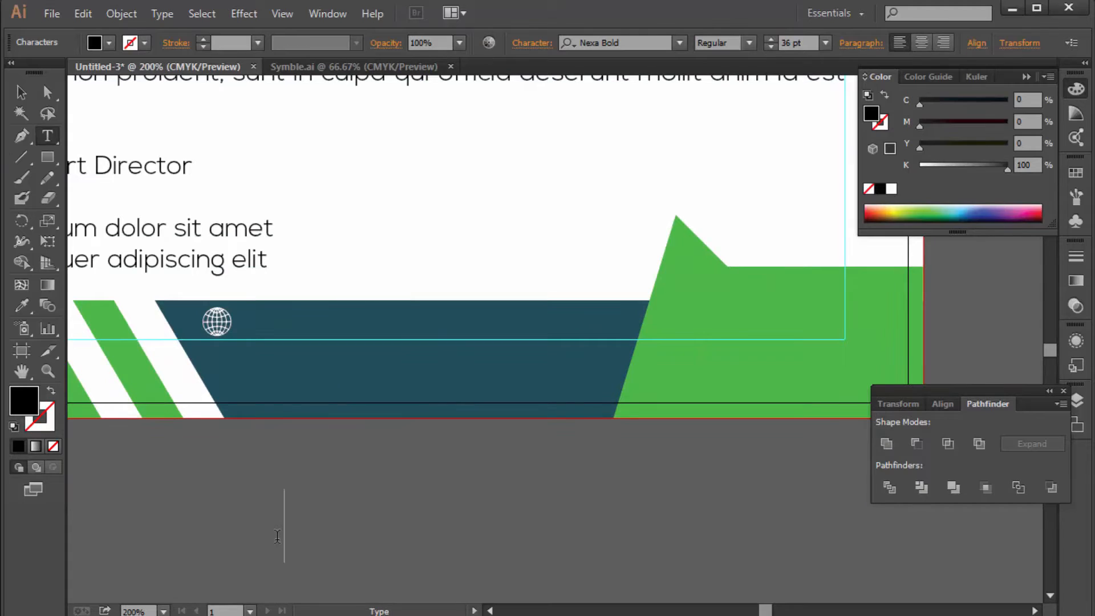
text(www)
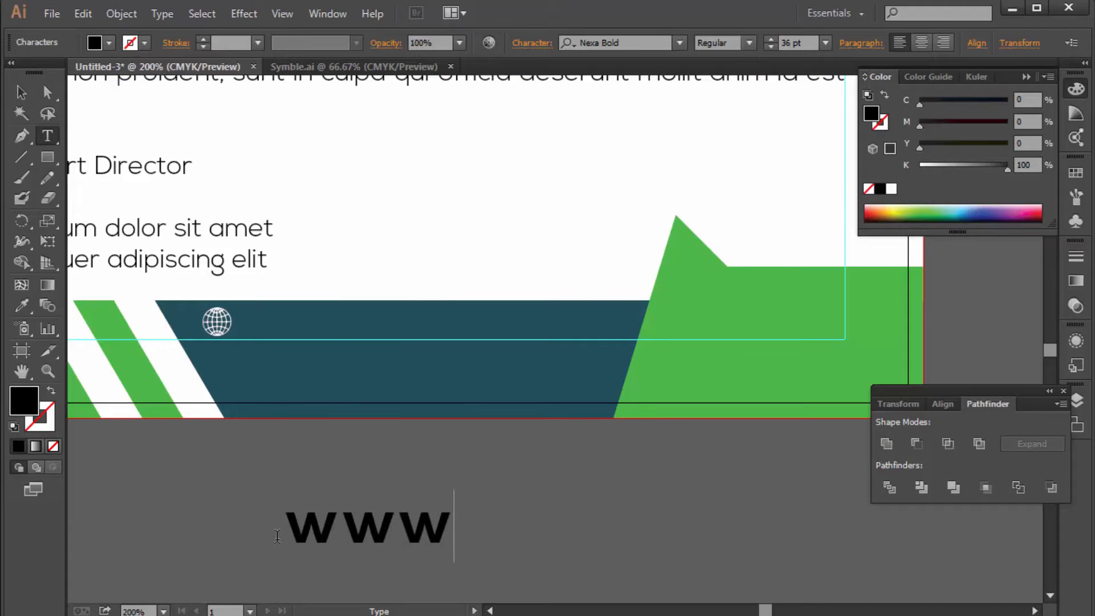
text(.web)
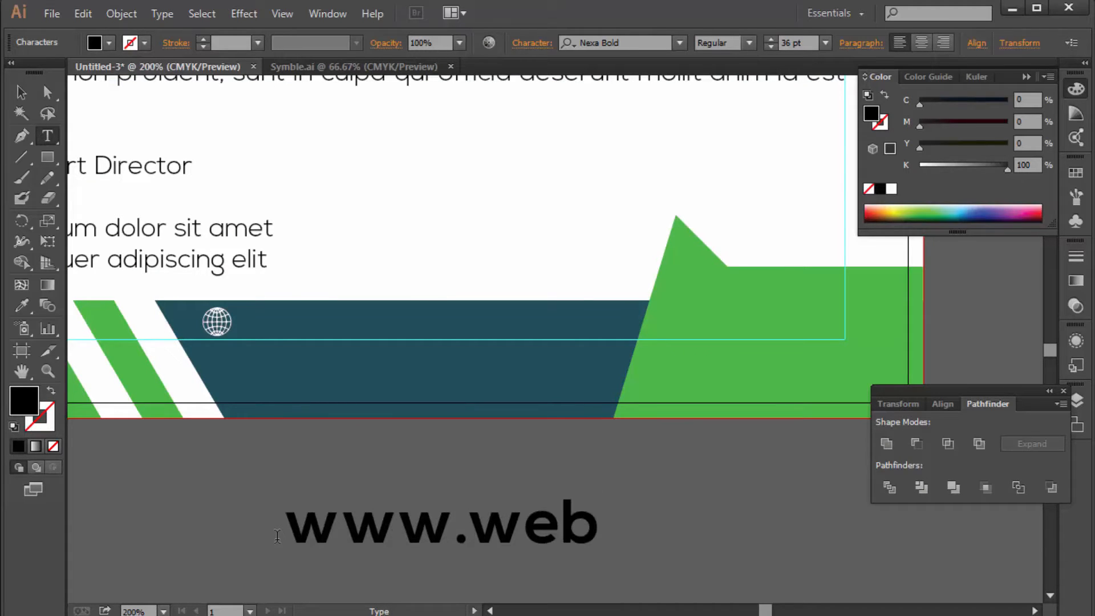
key(shift+Left)
key(shift+Left)
key(shift+Left)
key(shift+Left)
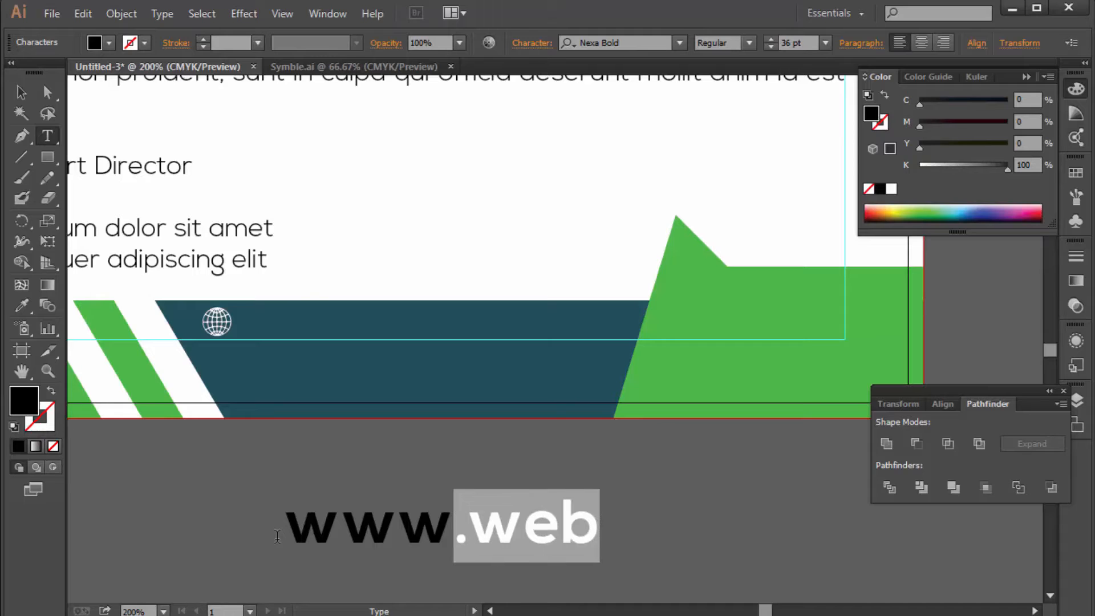
key(shift+Right)
text(co)
key(BackSpace)
text(mpa)
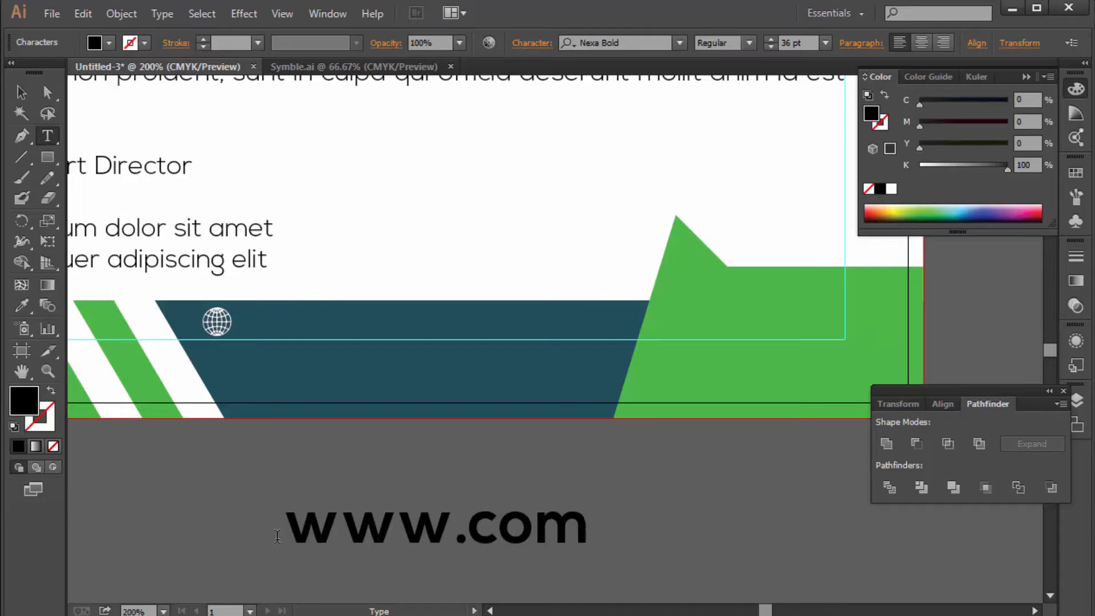
key(BackSpace)
key(BackSpace)
text(pany)
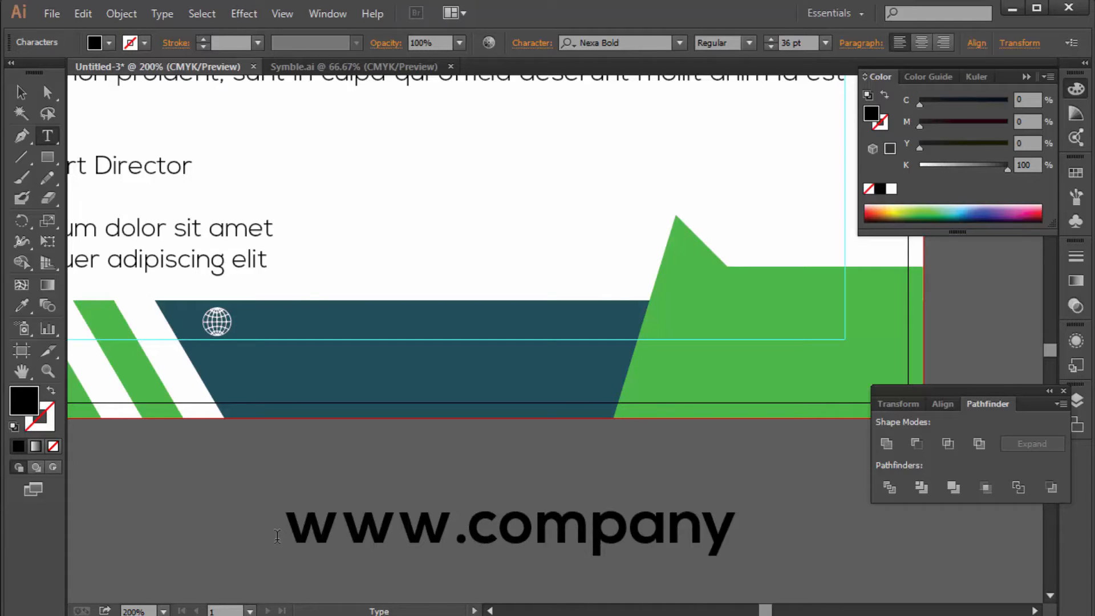
text(web.com)
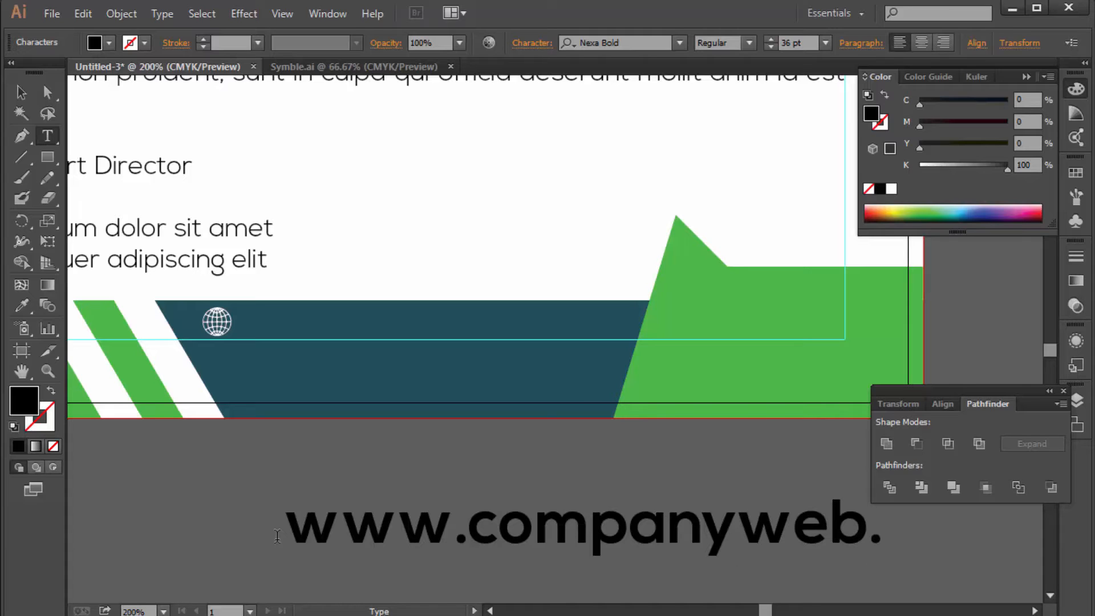
Make the URL white, scale it to about 14.56 pt beside the globe, and zoom out
click(21, 91)
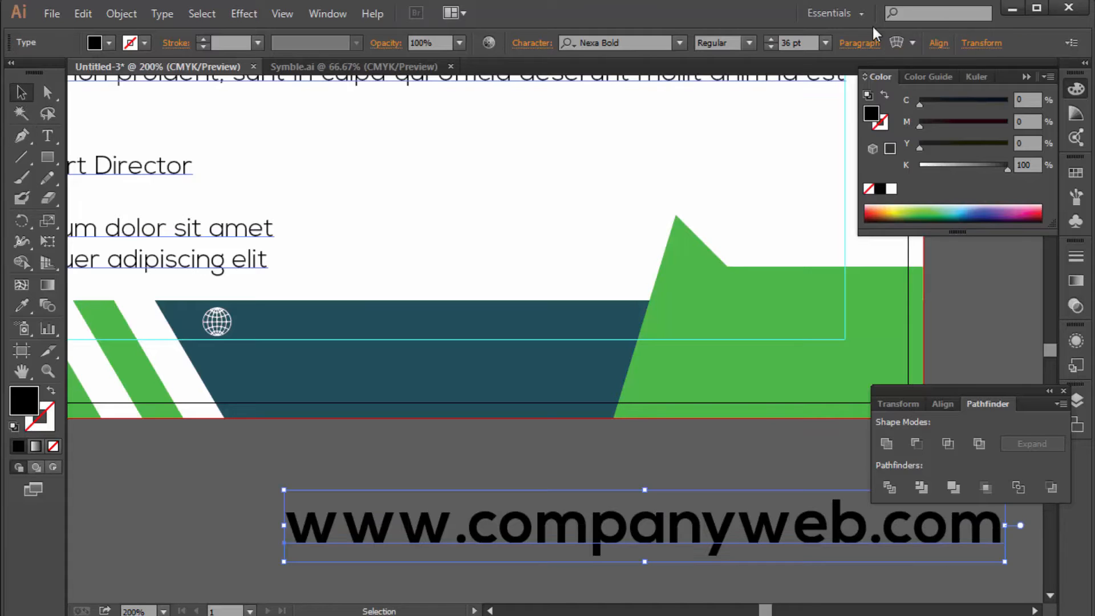
click(891, 188)
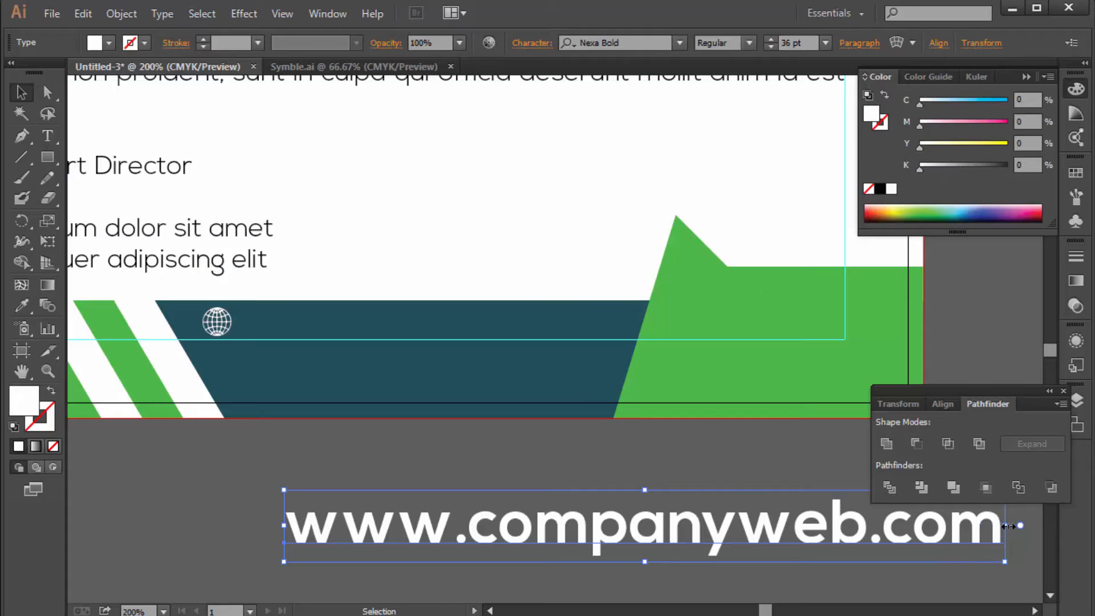
drag(992, 563, 497, 324)
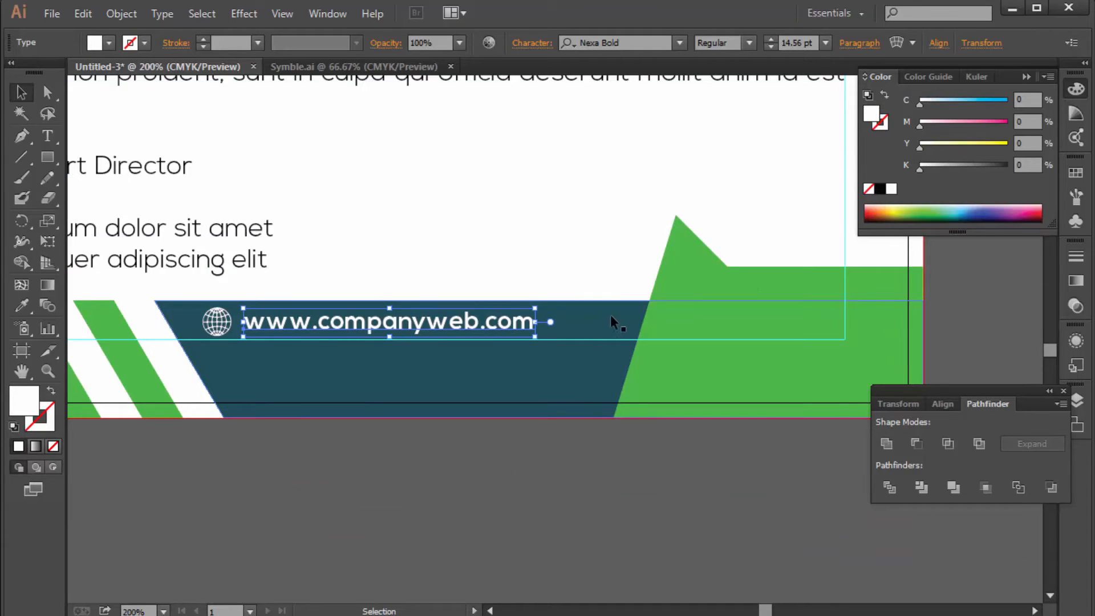
click(583, 475)
key(ctrl+minus)
key(ctrl+minus)
ctrl+alt+click(520, 299)
drag(633, 262, 570, 333)
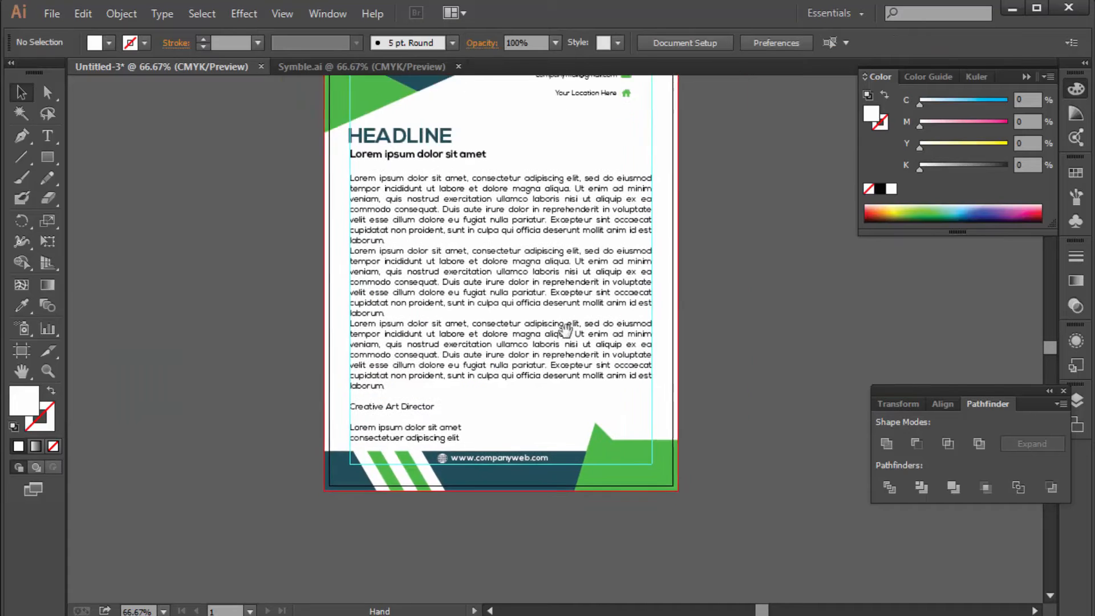
drag(569, 224, 553, 335)
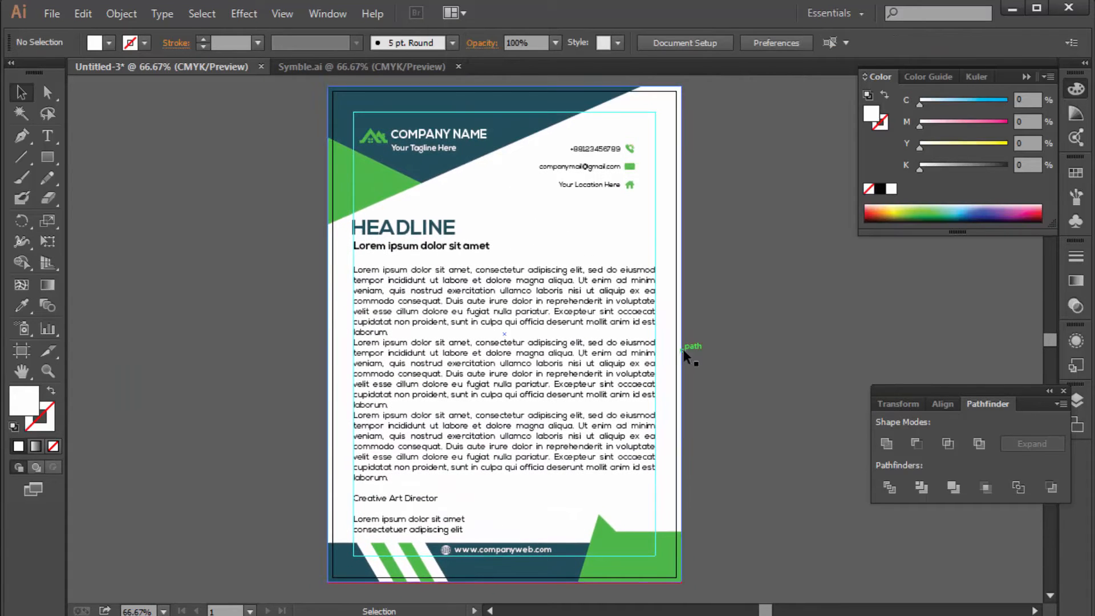